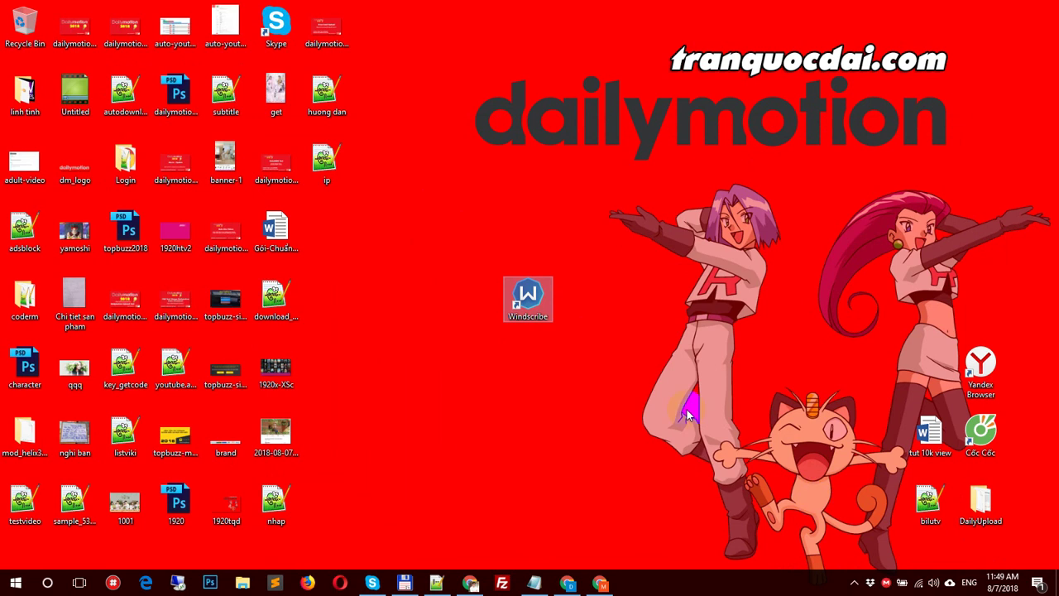
Step: Download the Windscribe app for Windows from the windscribe.com download page
left_click(602, 584)
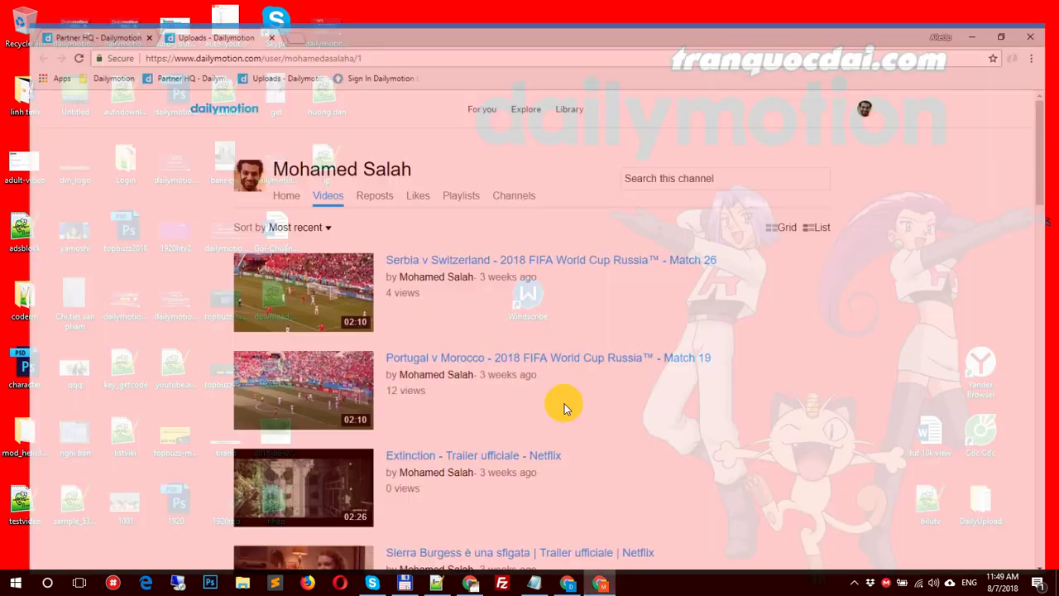
left_click(595, 583)
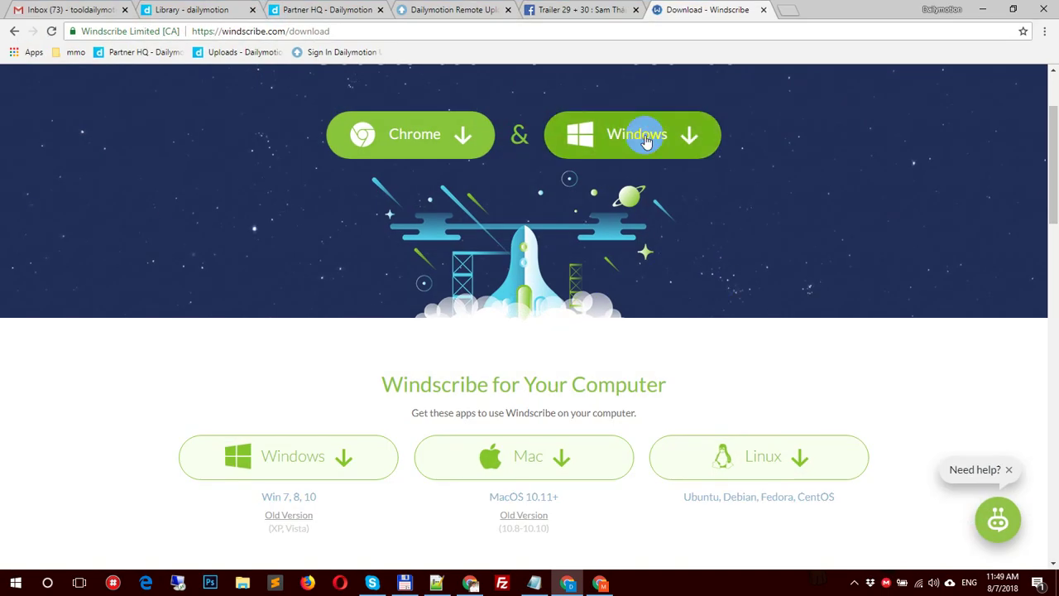
left_click(646, 141)
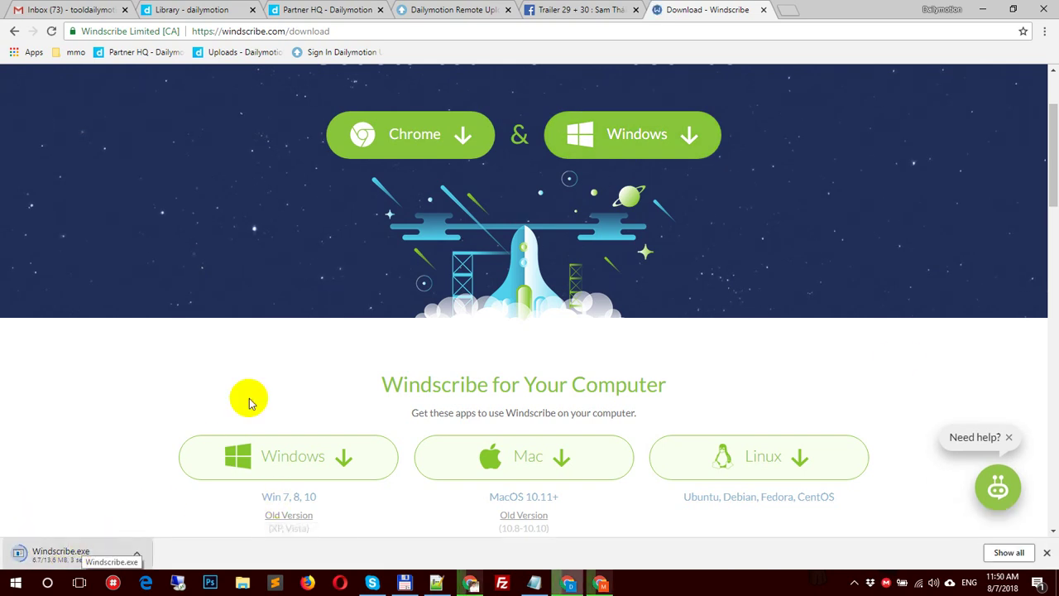
scroll(799, 320, "up", 2)
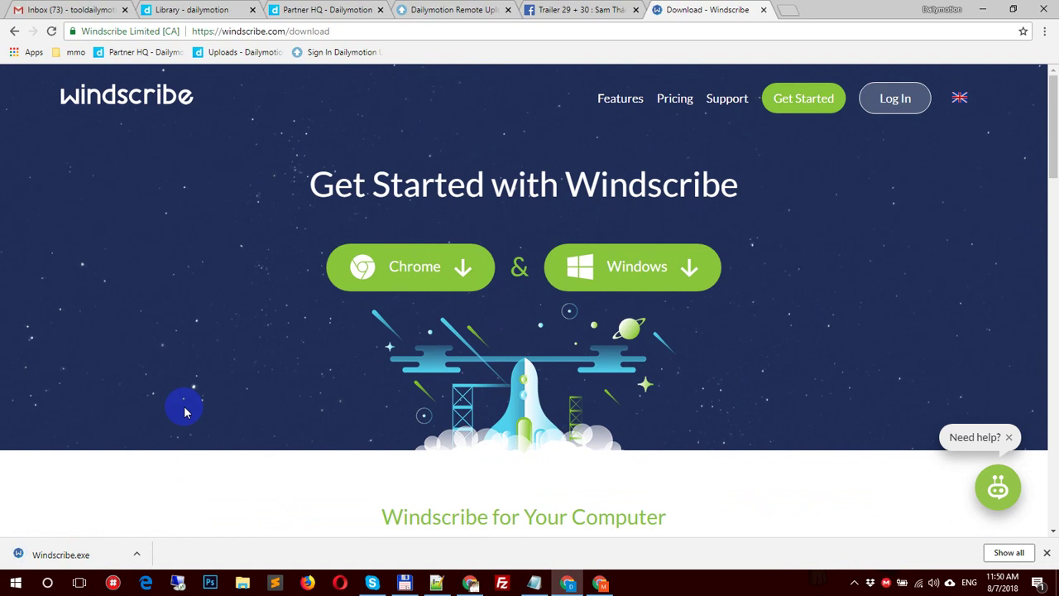
Step: Dismiss the finished download notice and minimize Chrome to show the desktop
left_click(470, 583)
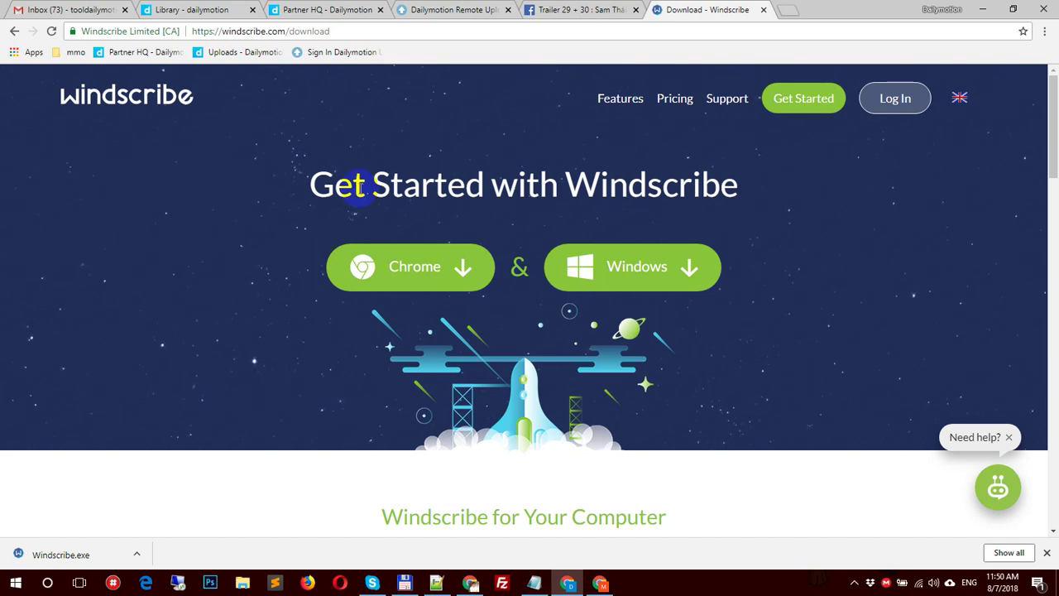
left_click_drag(354, 187, 484, 187)
left_click(820, 201)
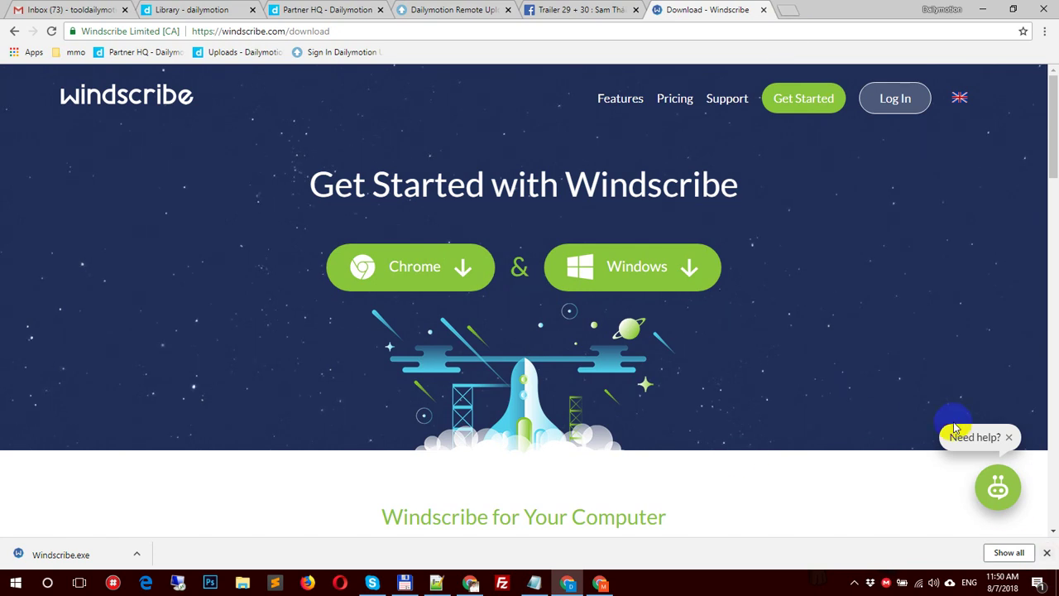
left_click(1046, 552)
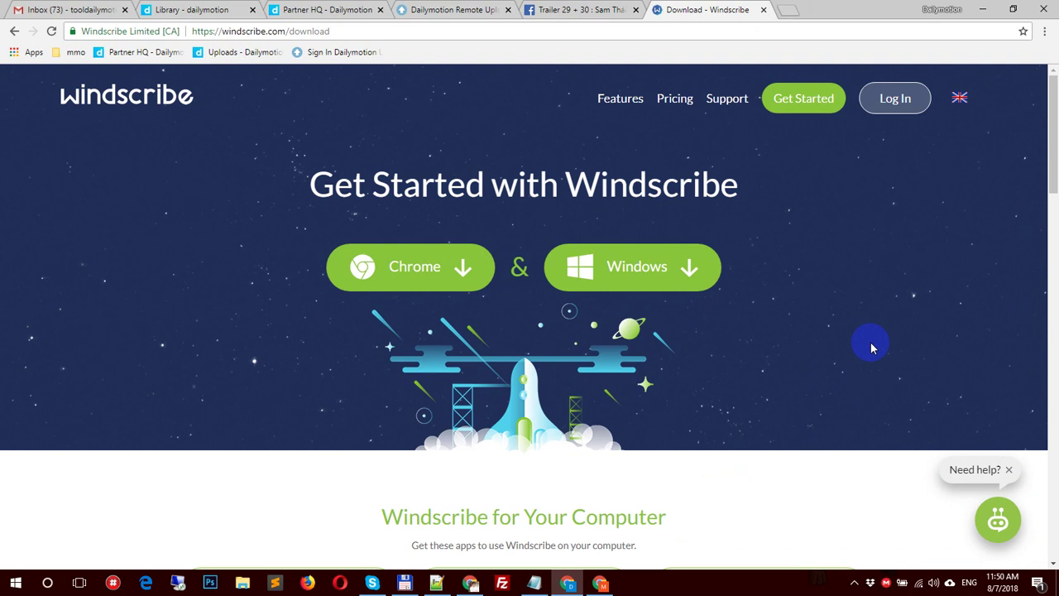
left_click(568, 582)
Step: Launch the Windscribe desktop app from its shortcut, then open Log In on windscribe.com
left_click(530, 299)
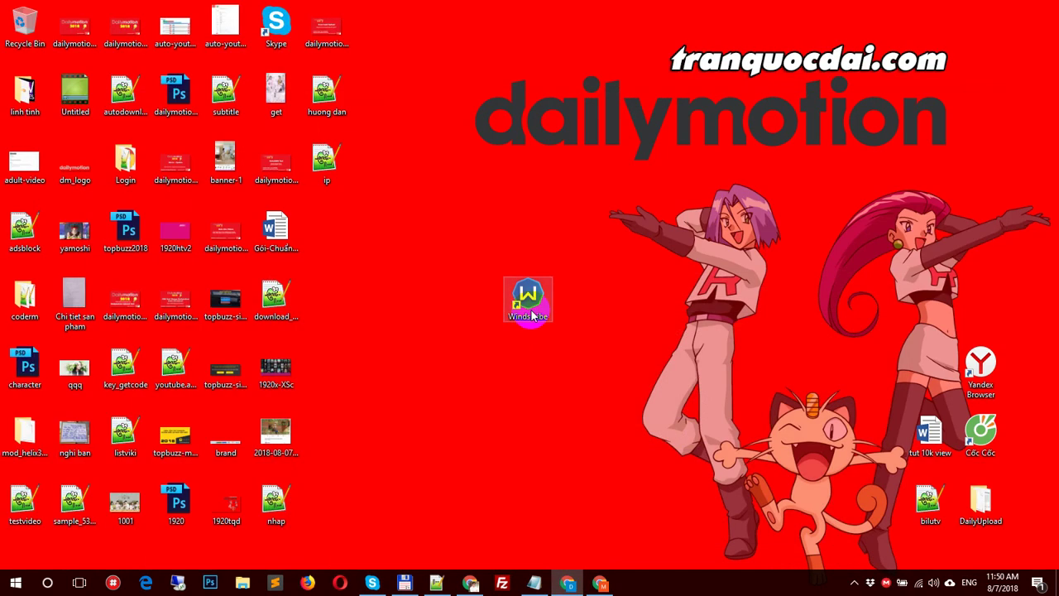
left_click(534, 313)
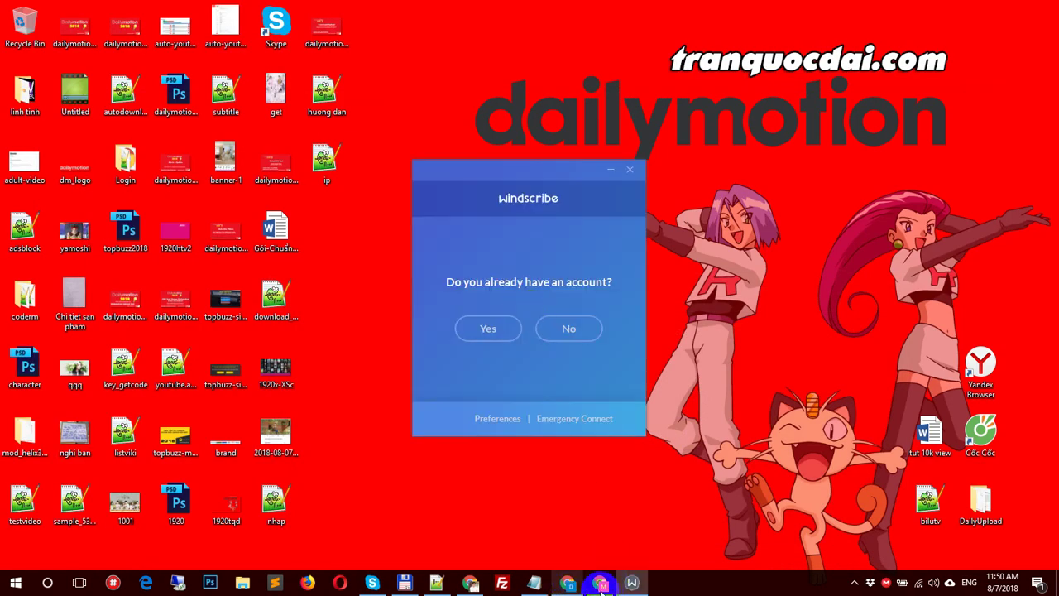
left_click(568, 582)
left_click(568, 582)
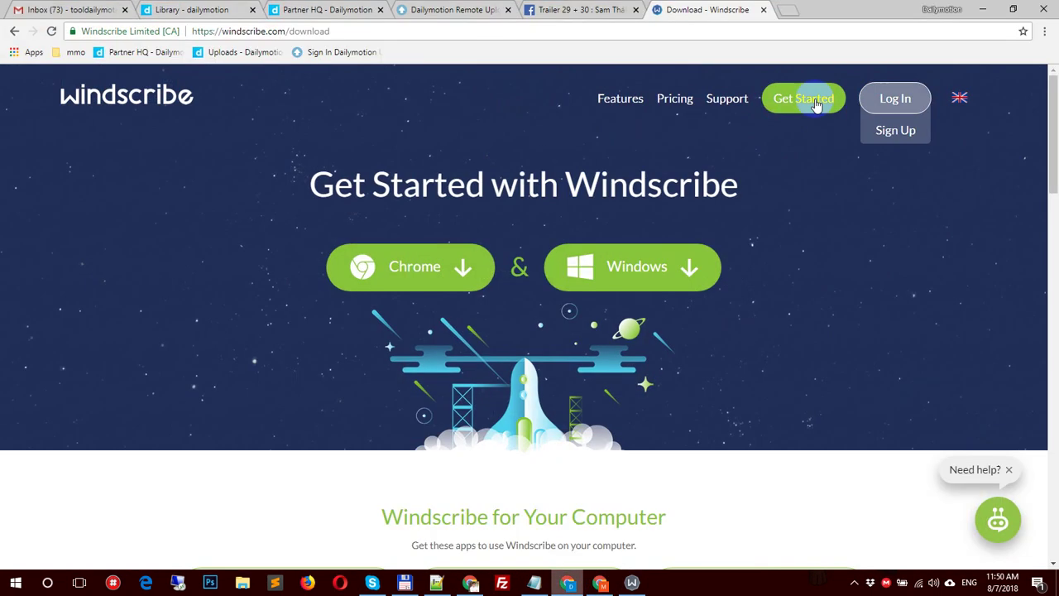
left_click(881, 97)
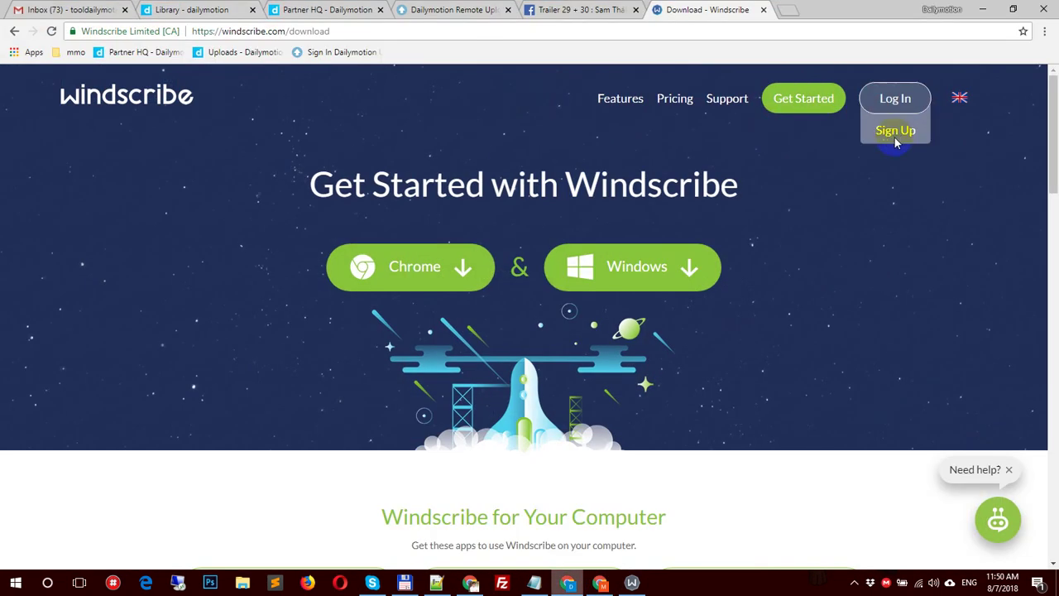
left_click(894, 133)
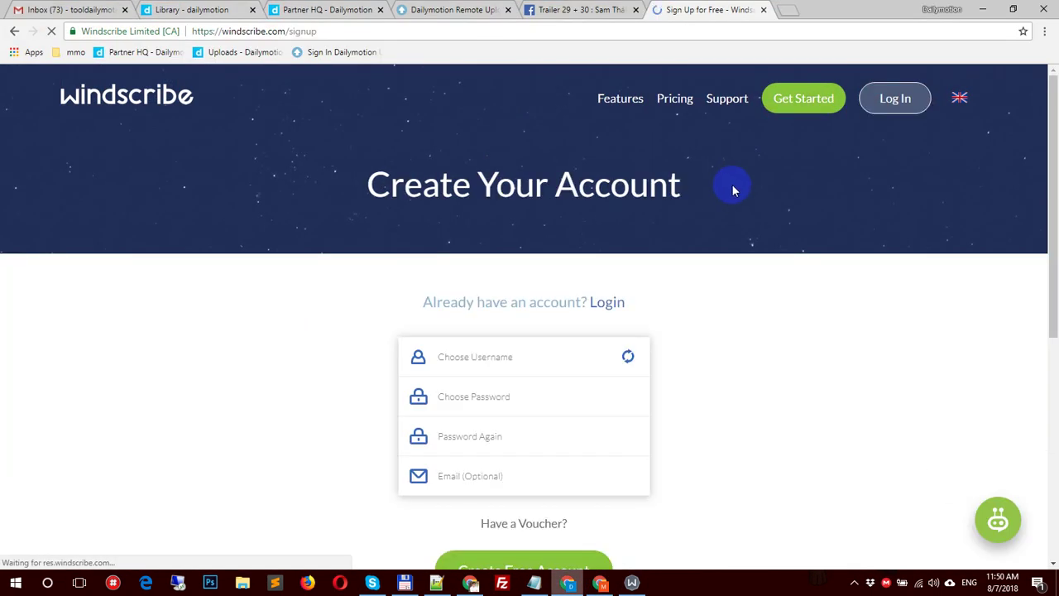
left_click(484, 356)
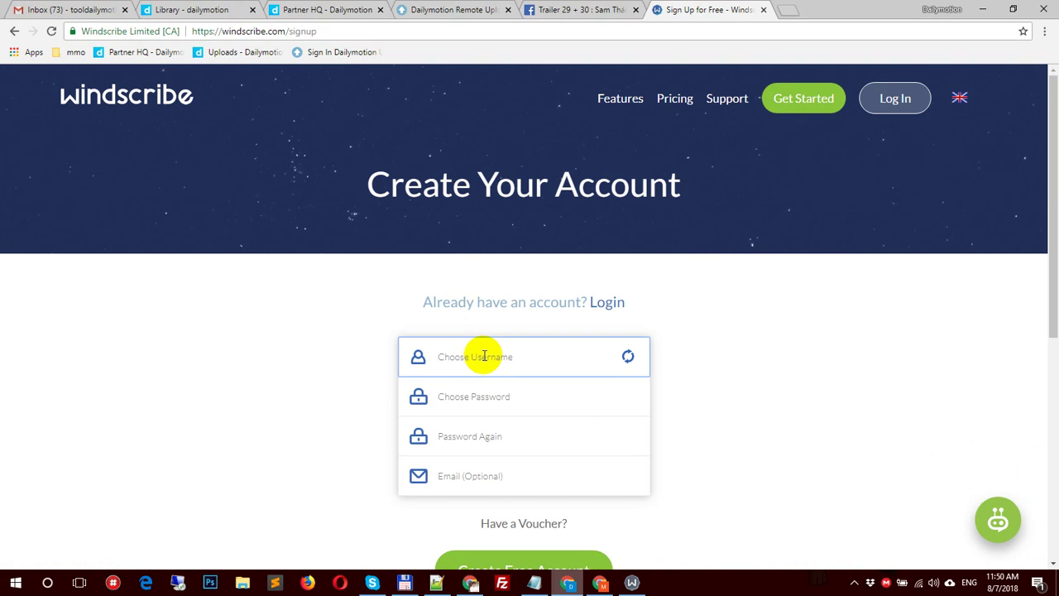
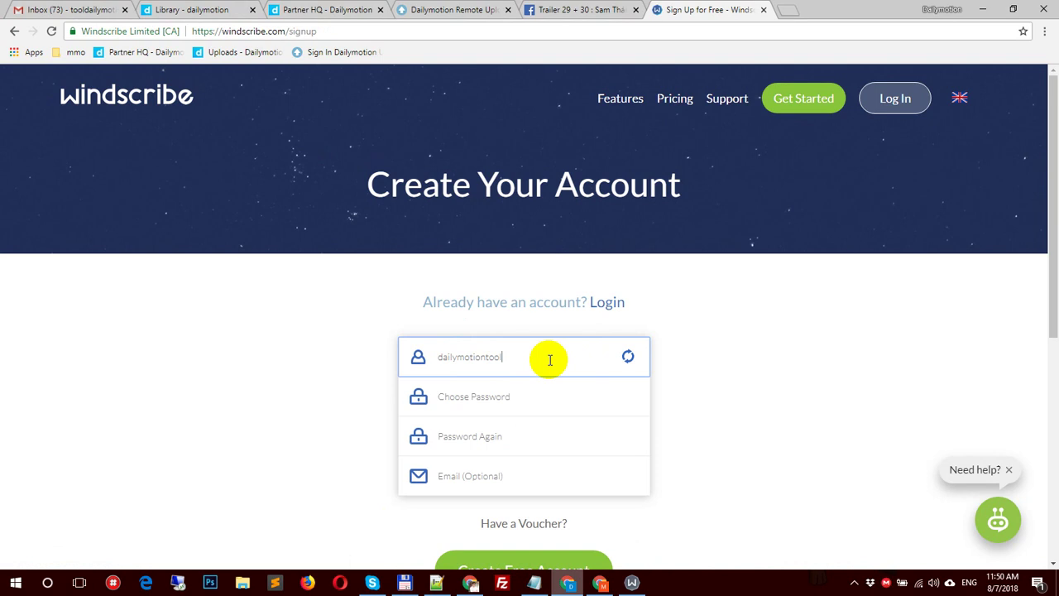
left_click(82, 17)
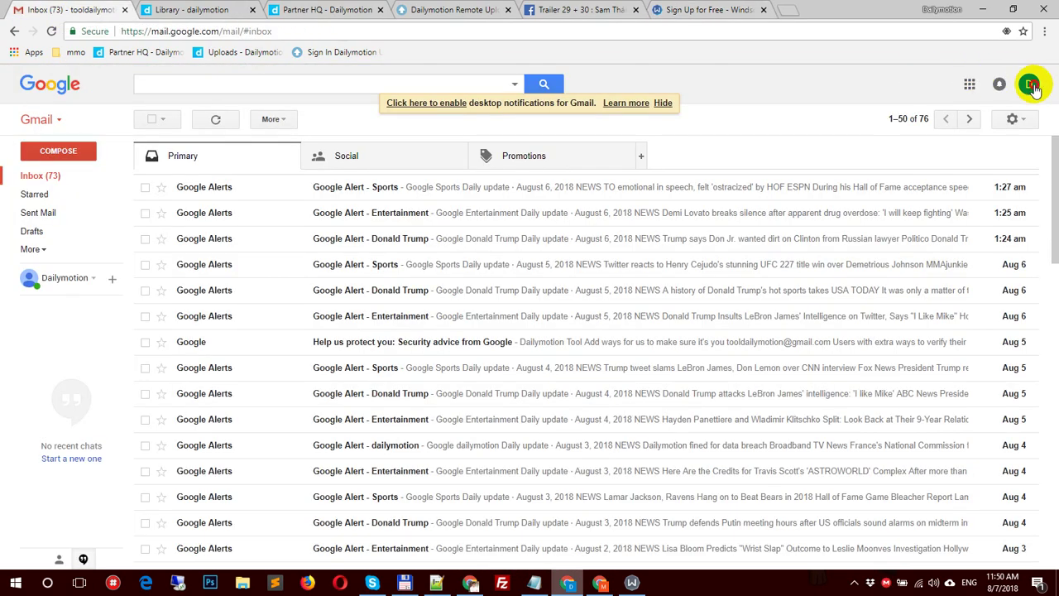
left_click(1028, 84)
double_click(942, 130)
right_click(951, 133)
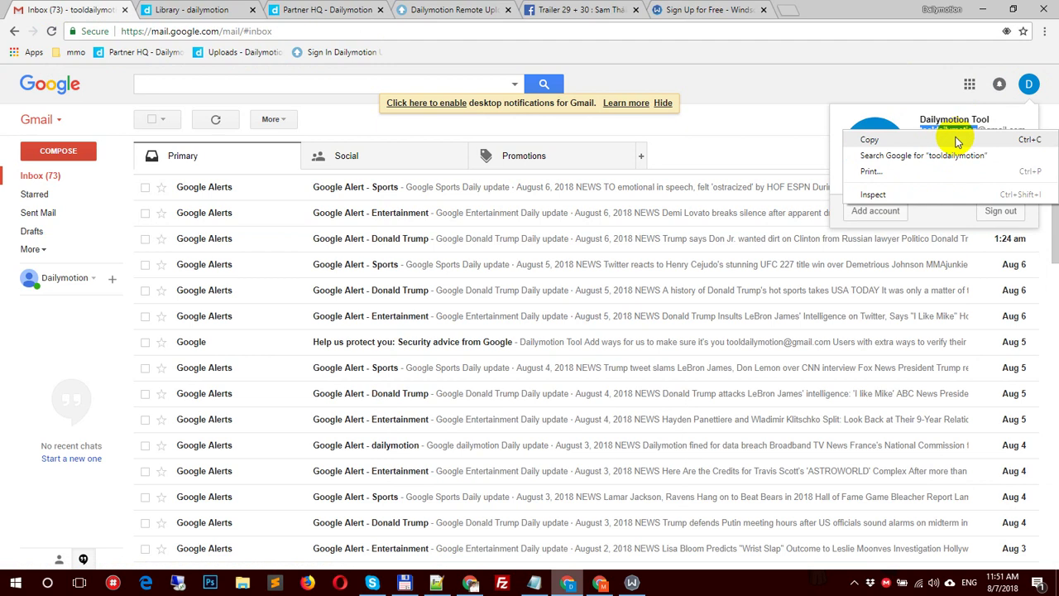
left_click(958, 143)
left_click(709, 10)
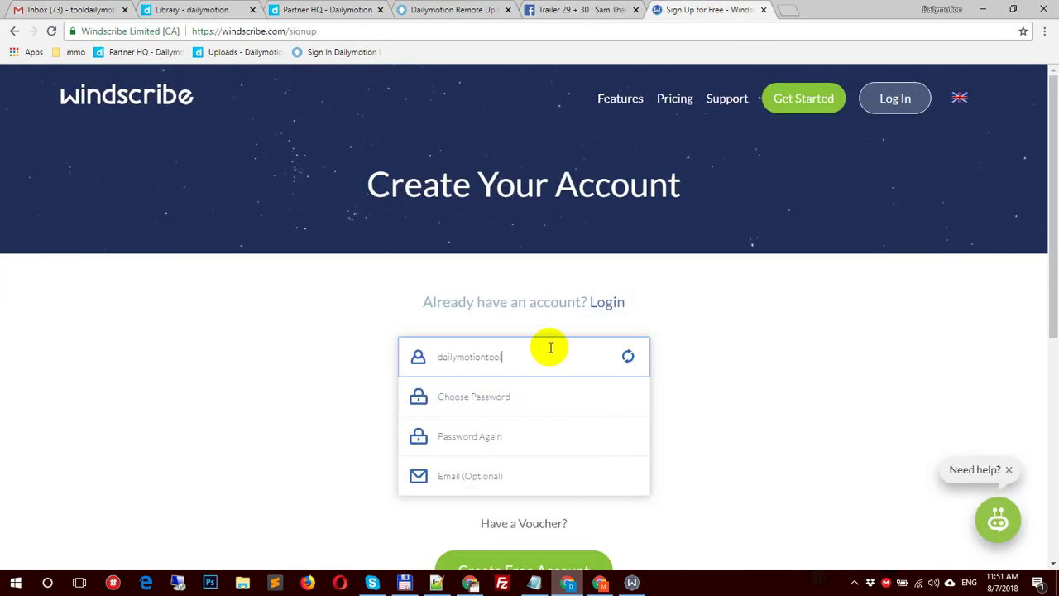
double_click(548, 349)
key("ctrl+v")
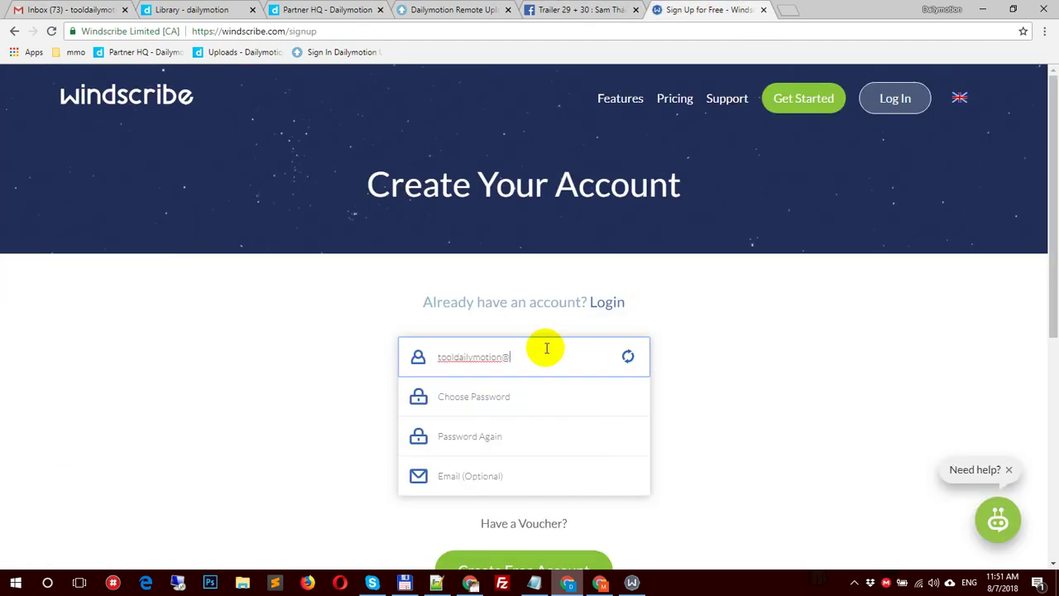
type("@gmail.com")
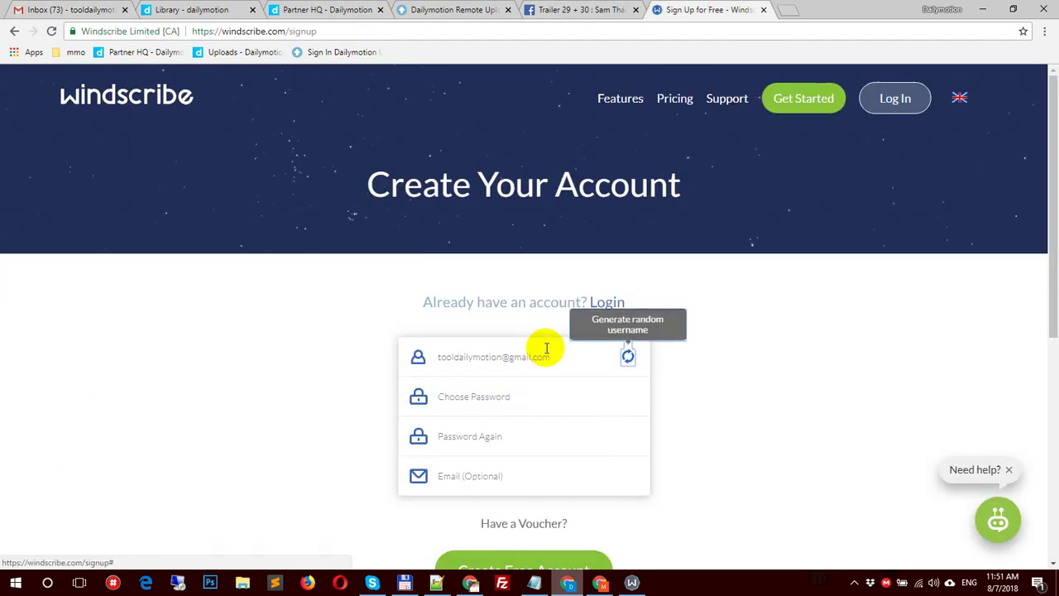
Step: Enter the password, paste the Gmail address into Email, trim the username, and create the free account
left_click(536, 409)
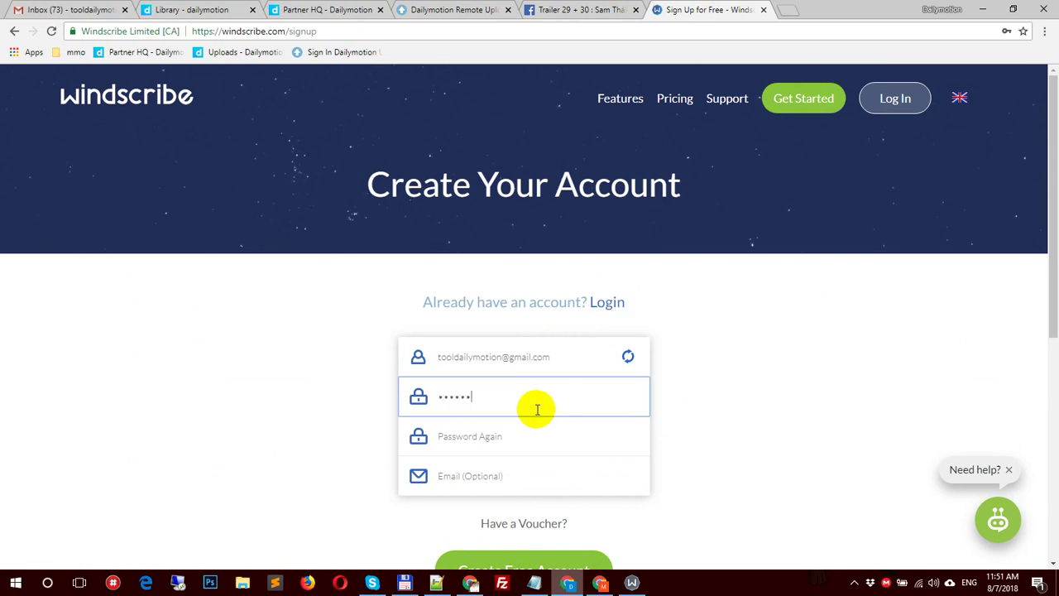
type("1")
left_click(499, 436)
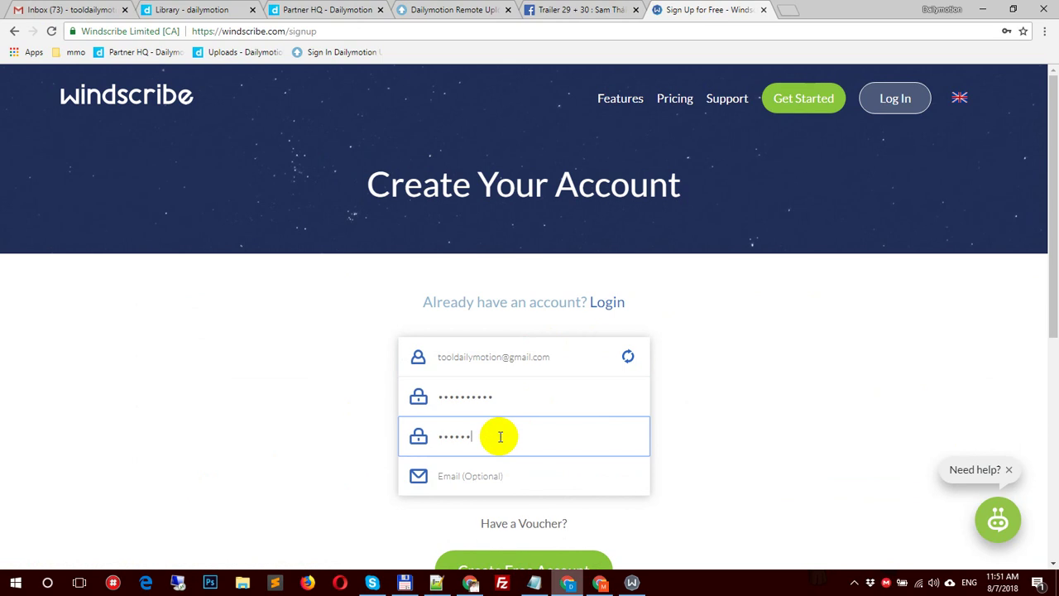
left_click(539, 356)
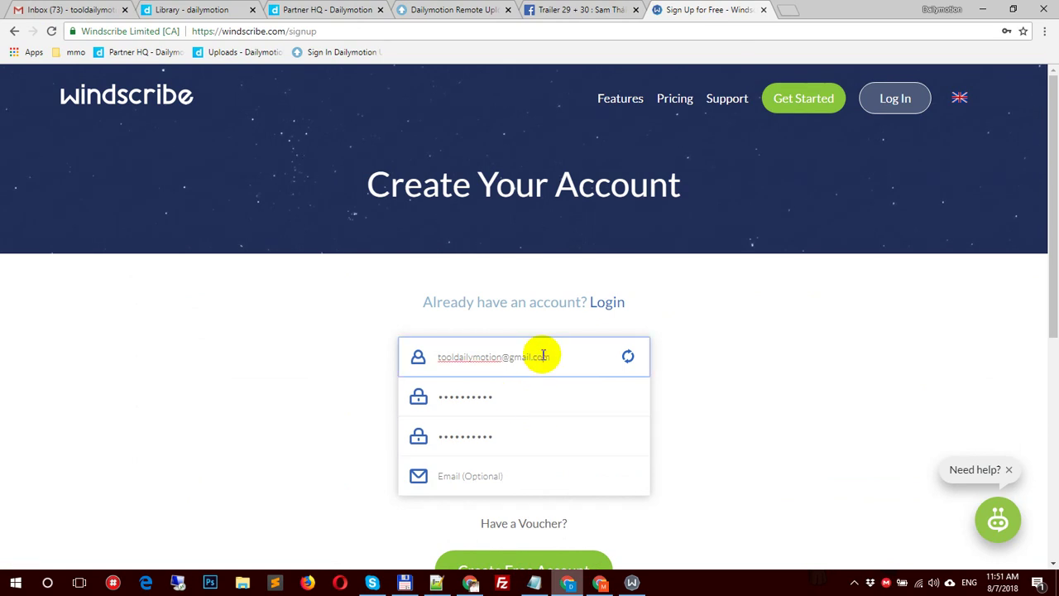
key("ctrl+a")
left_click(498, 474)
key("ctrl+v")
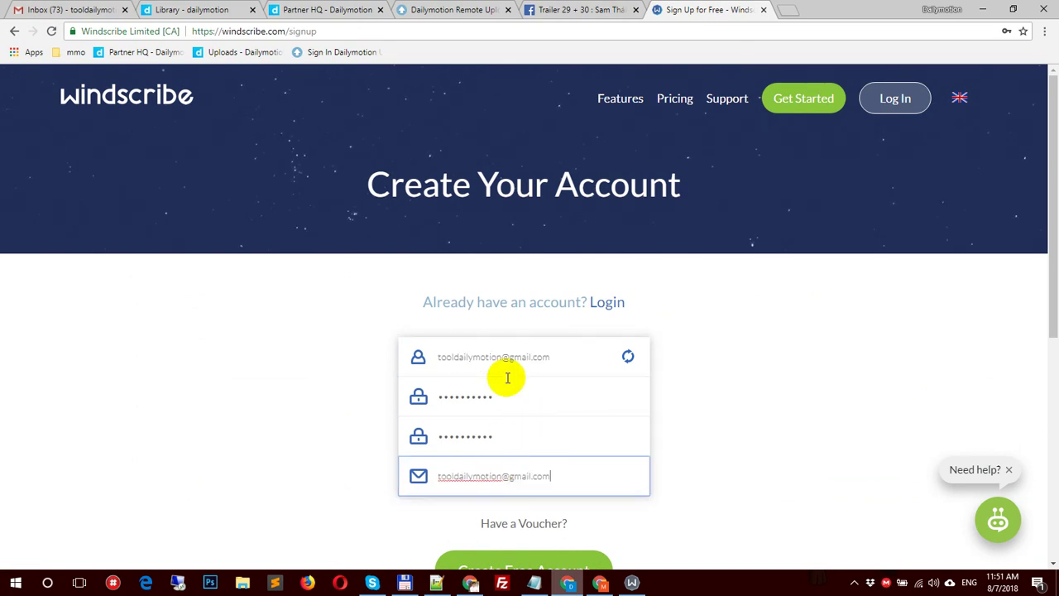
left_click(506, 356)
left_click(593, 357, "shift")
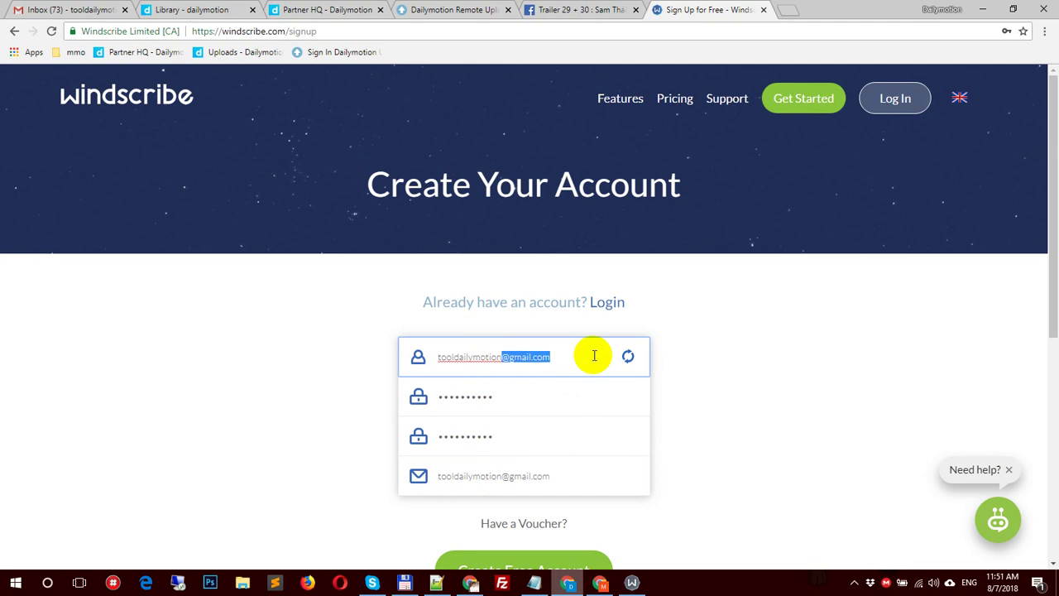
key("BackSpace")
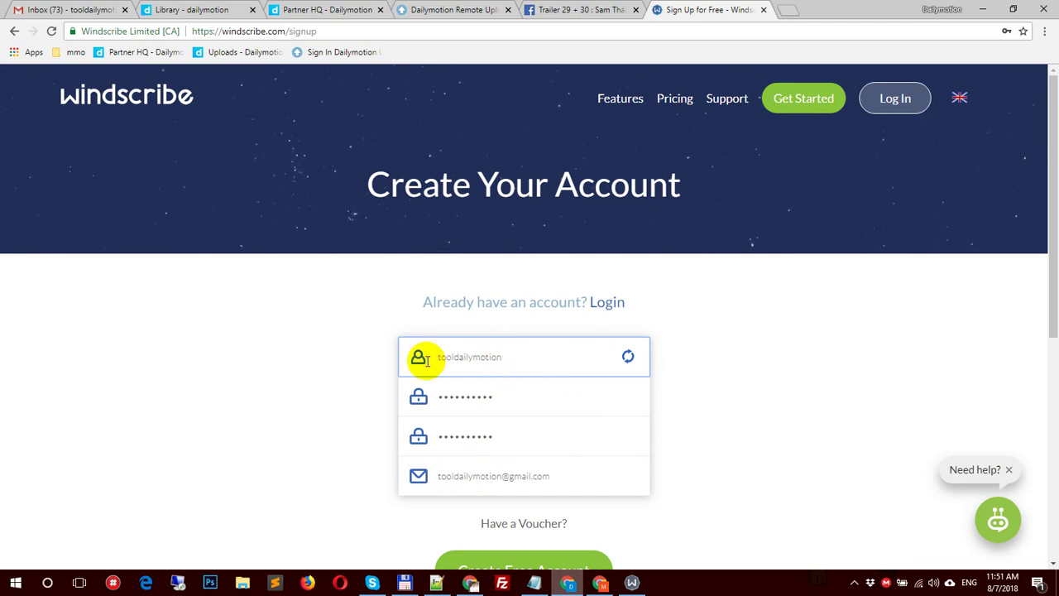
left_click_drag(453, 357, 408, 359)
key("BackSpace")
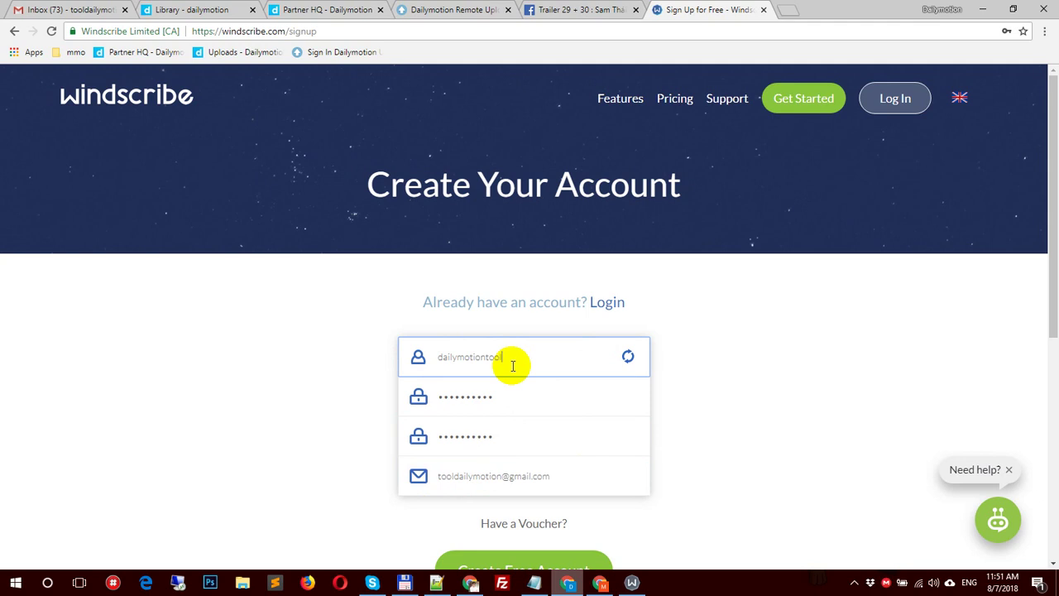
scroll(513, 373, "down", 2)
left_click(503, 439)
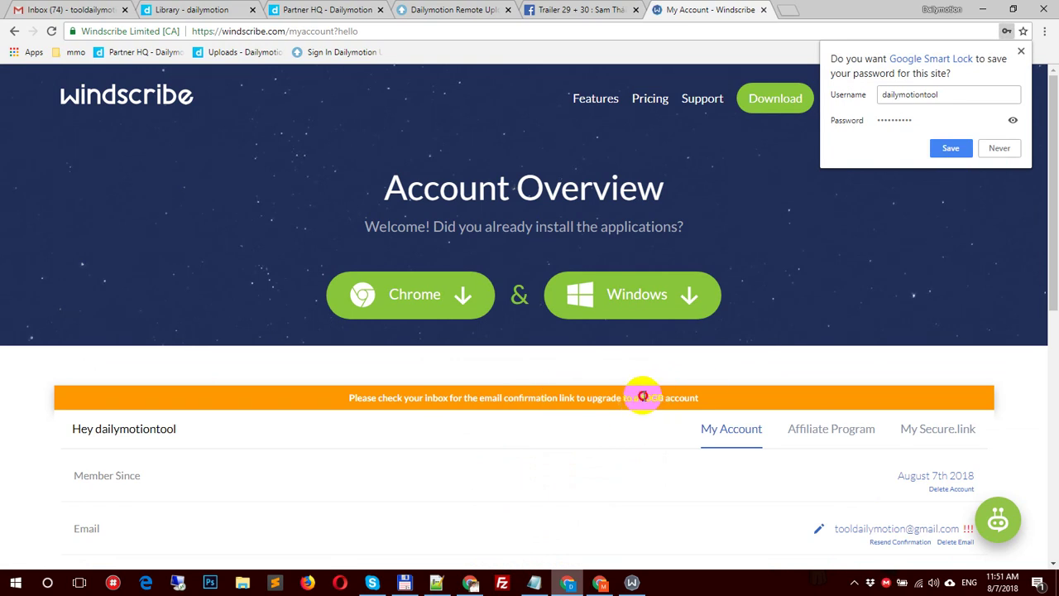
Step: Review the overview's 10GB offer, e-mail confirmation reminder and 2GB free allowance
left_click_drag(635, 397, 842, 389)
scroll(838, 385, "down", 2)
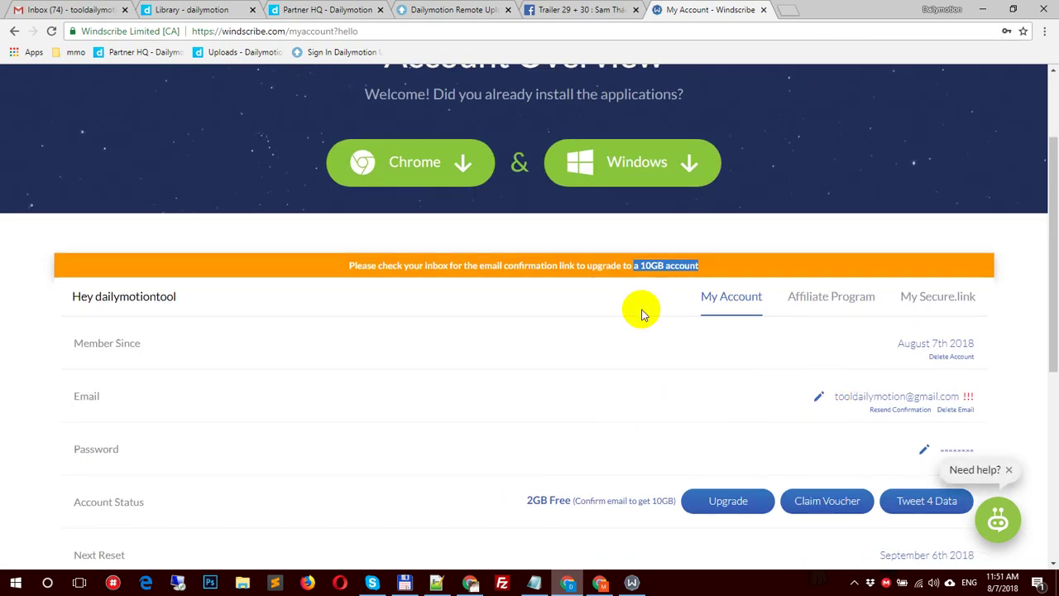
left_click(385, 273)
left_click_drag(385, 275, 837, 269)
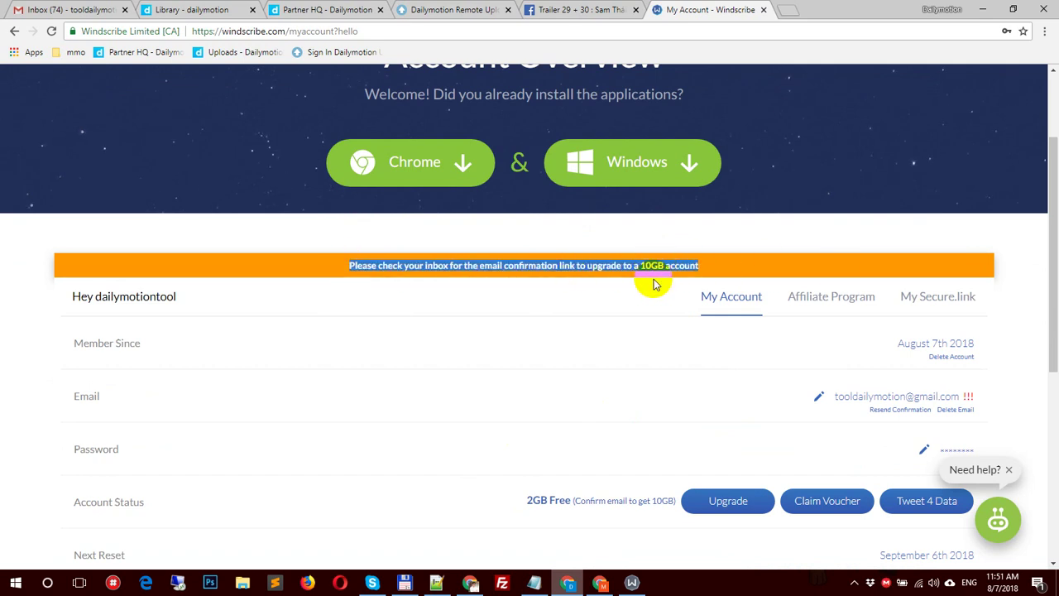
double_click(532, 498)
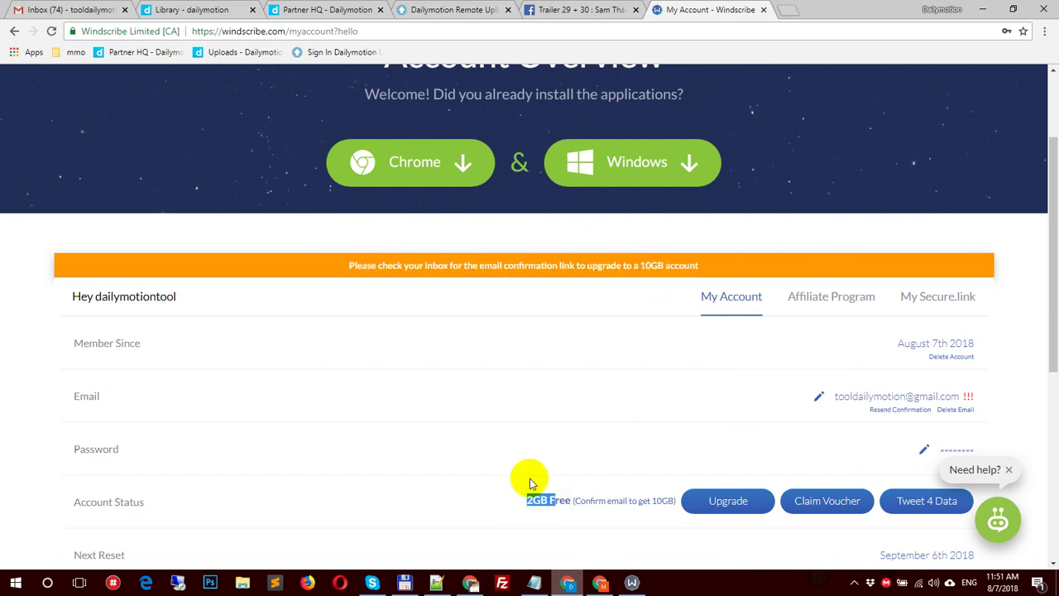
Step: Confirm the account's e-mail address through the Windscribe welcome e-mail in Gmail
left_click(29, 9)
left_click(371, 183)
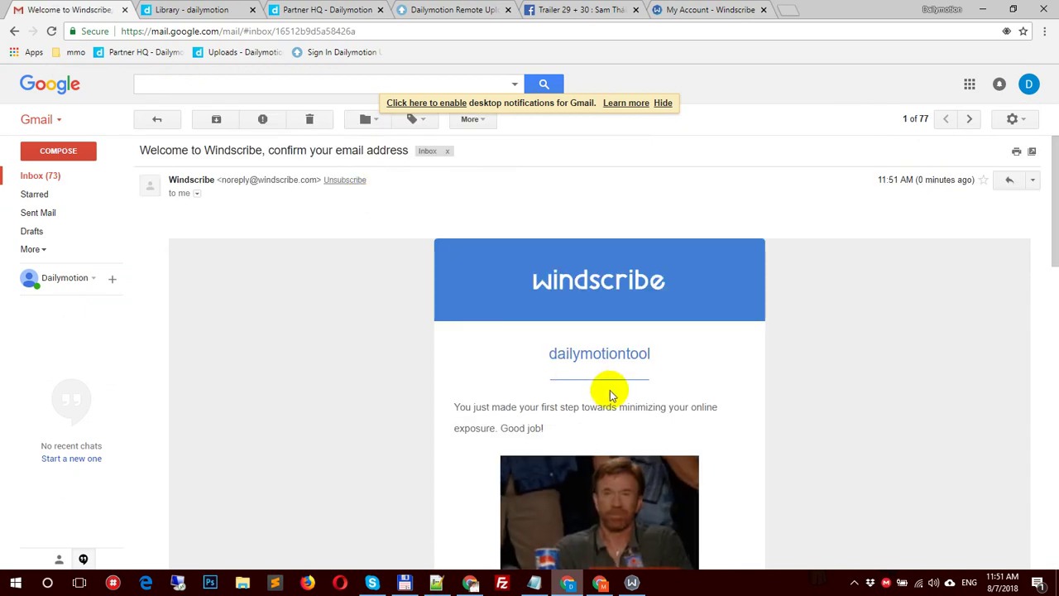
scroll(607, 397, "down", 3)
left_click(590, 402)
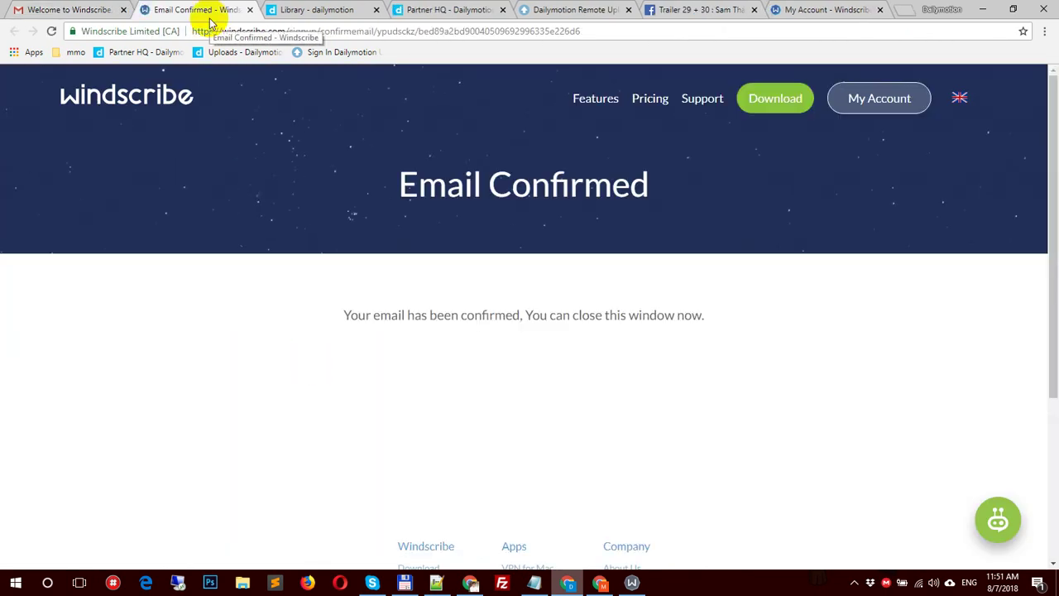
left_click_drag(405, 313, 759, 314)
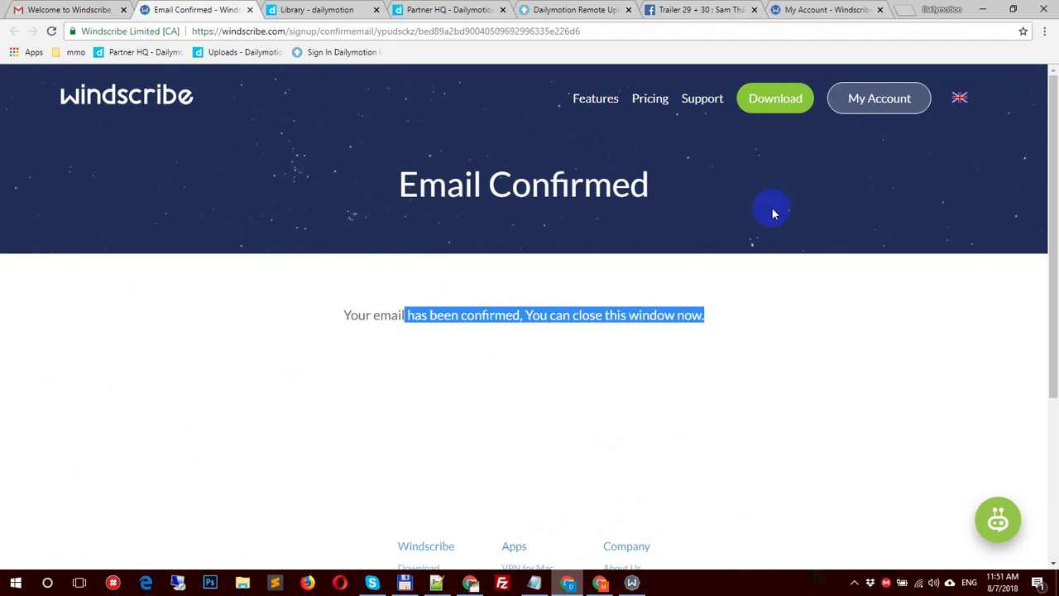
Step: Reload the account page to show 10GB Free and close the Email Confirmed tab
left_click(794, 9)
left_click(52, 31)
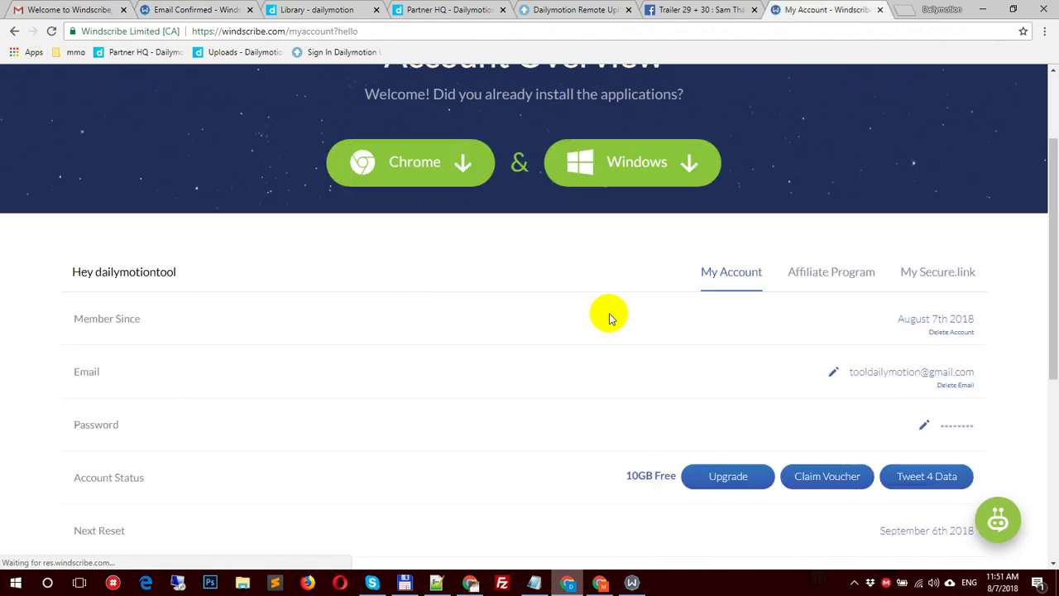
left_click_drag(626, 475, 653, 476)
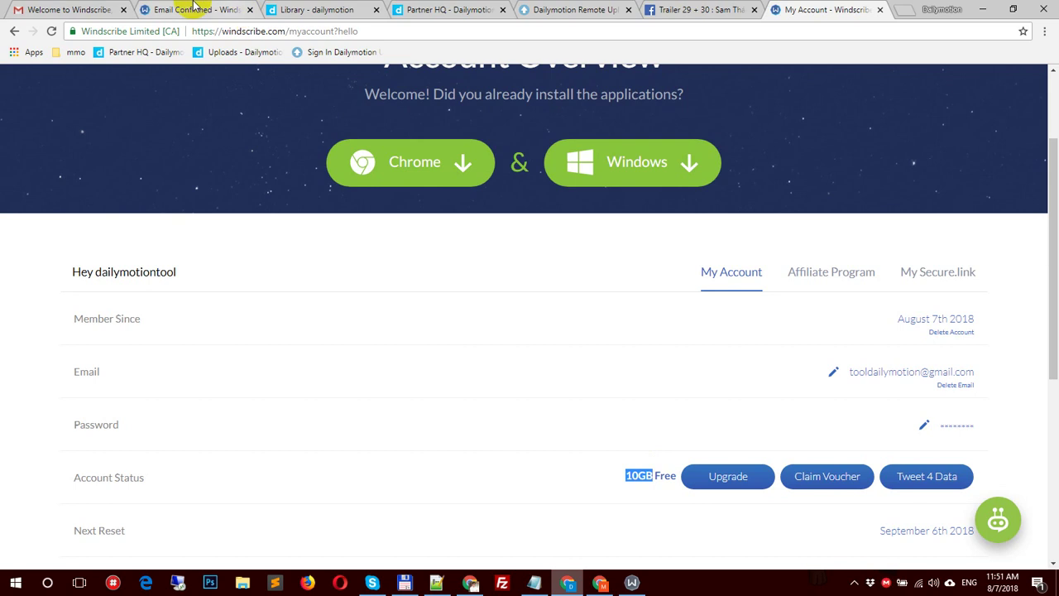
left_click(232, 10)
key("ctrl+w")
Step: Scroll through the account overview, checking 0 / 10 GB usage and the September 6th 2018 reset
left_click(701, 8)
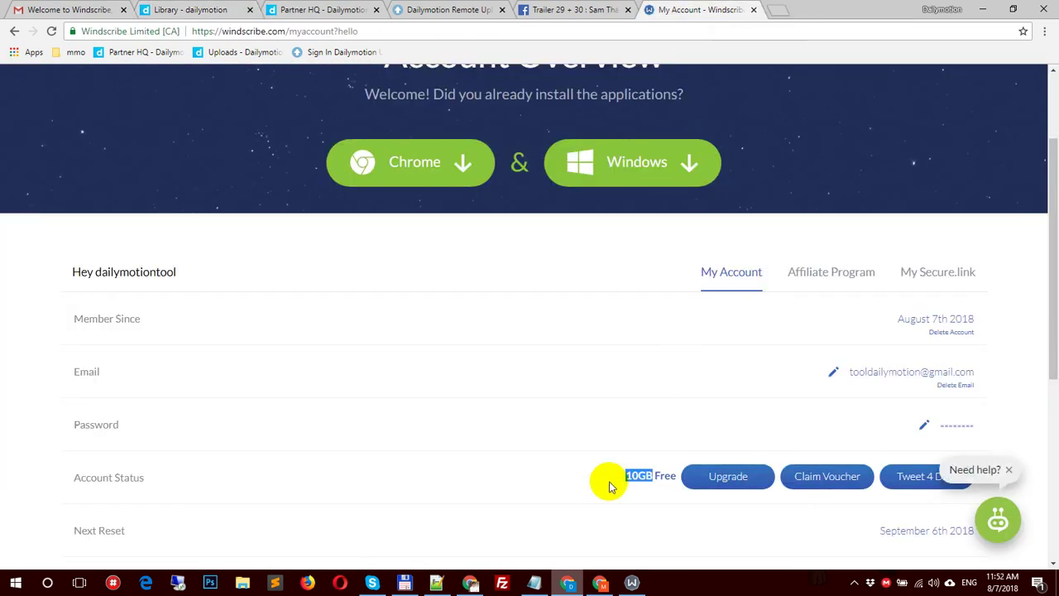
scroll(504, 272, "down", 3)
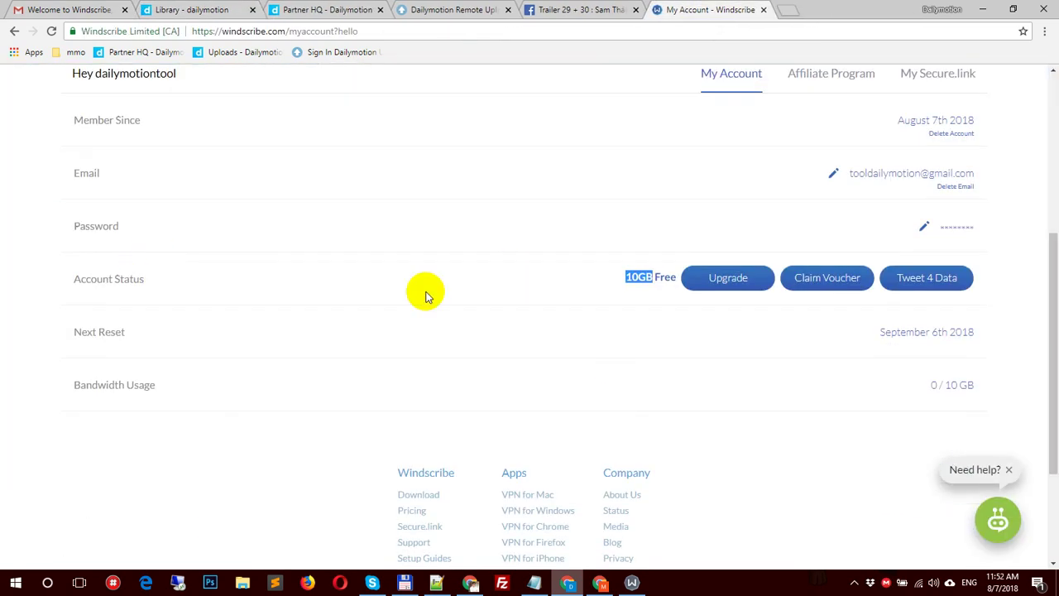
scroll(652, 397, "up", 2)
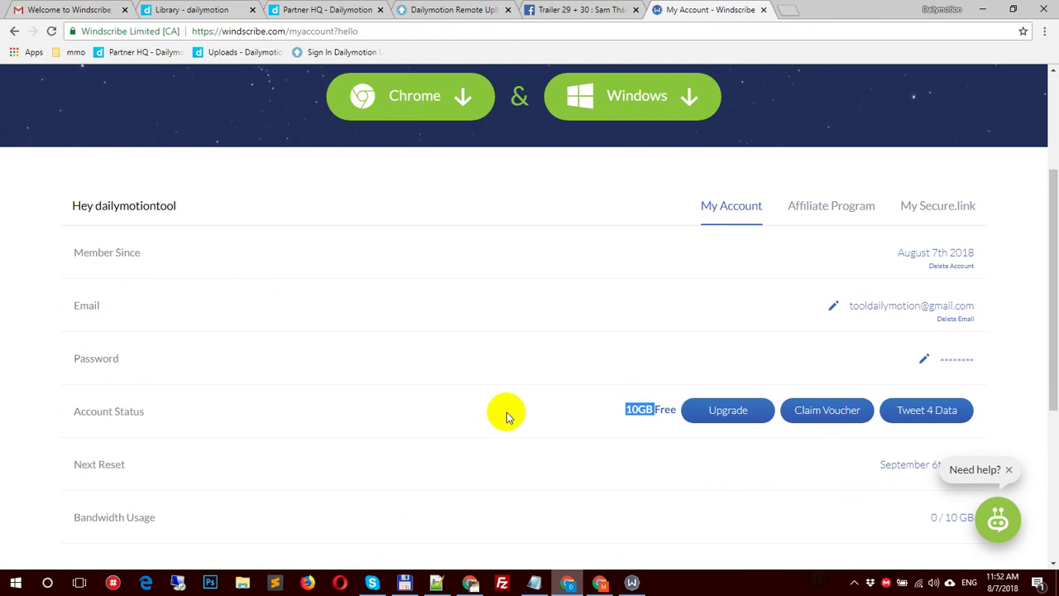
left_click(634, 409)
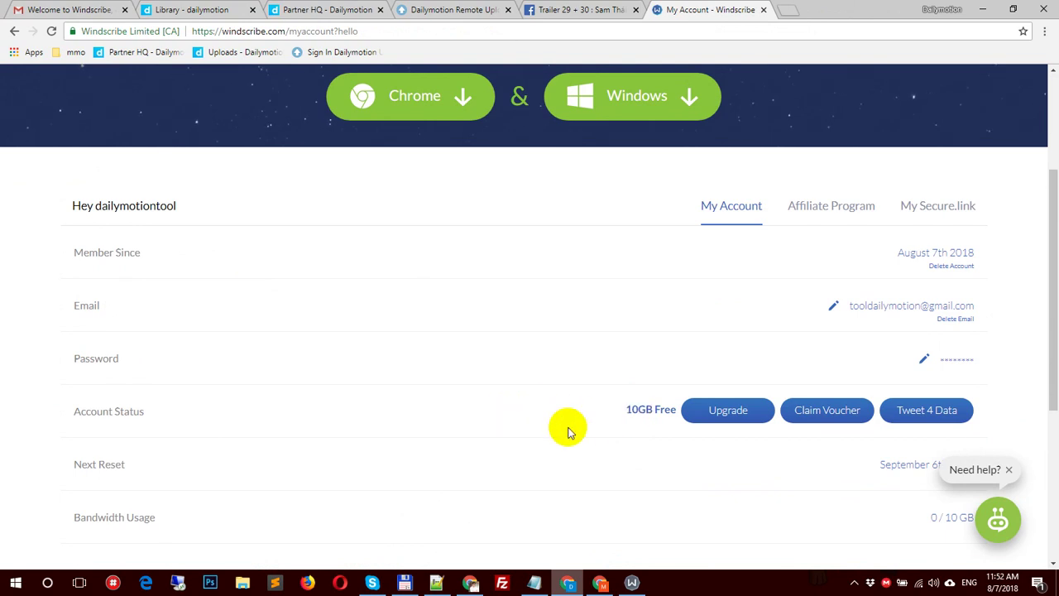
scroll(568, 431, "up", 2)
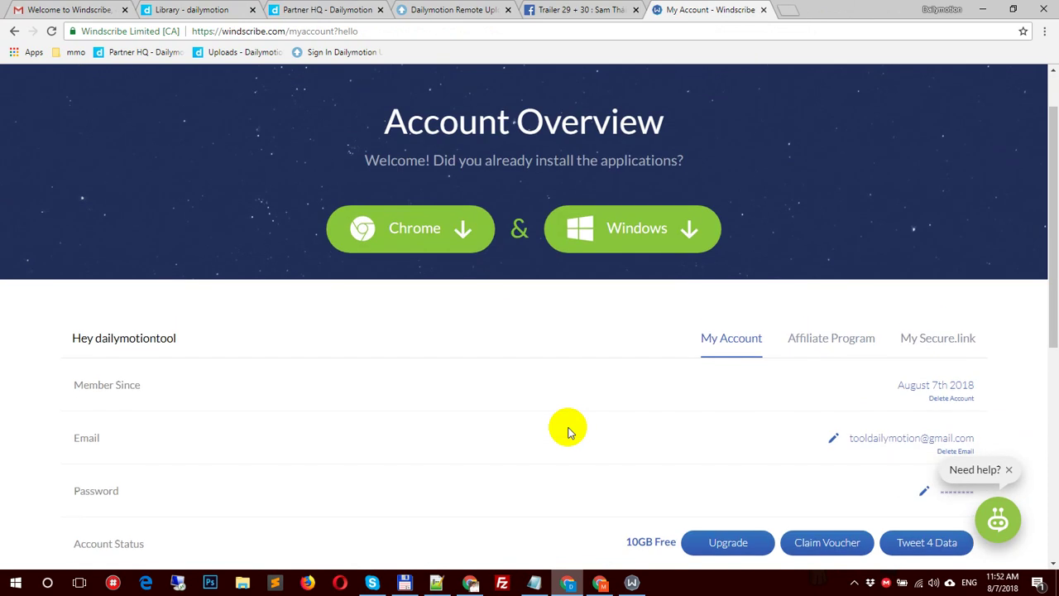
scroll(568, 431, "down", 1)
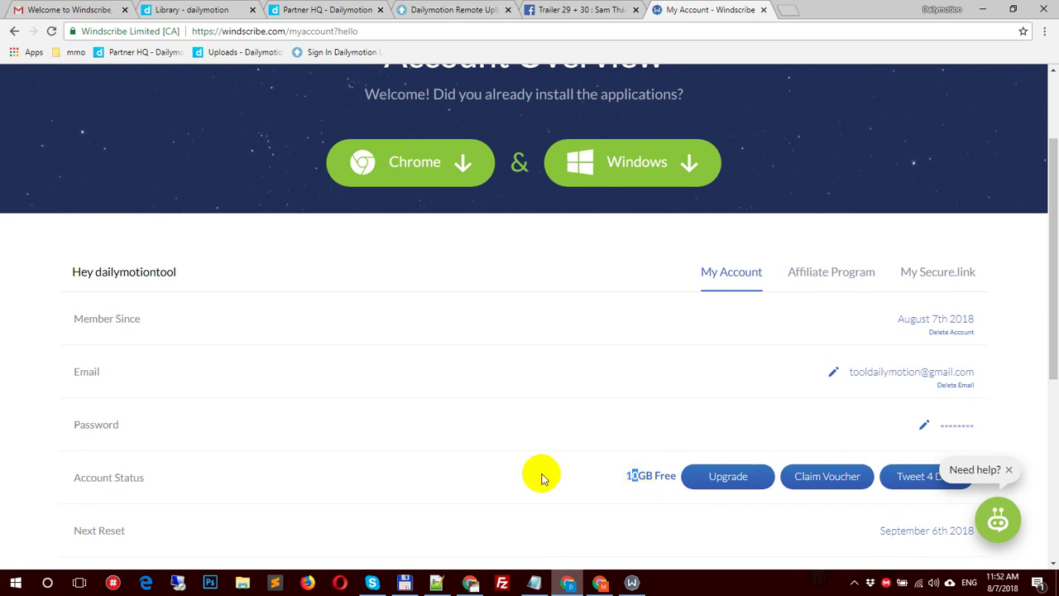
scroll(542, 478, "up", 2)
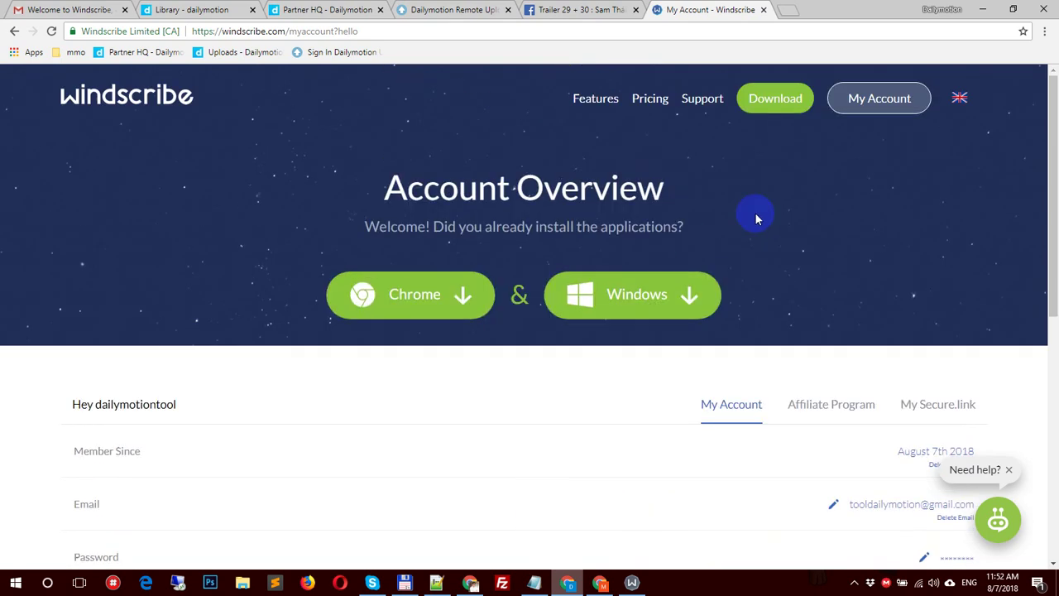
scroll(800, 246, "down", 3)
scroll(576, 389, "up", 3)
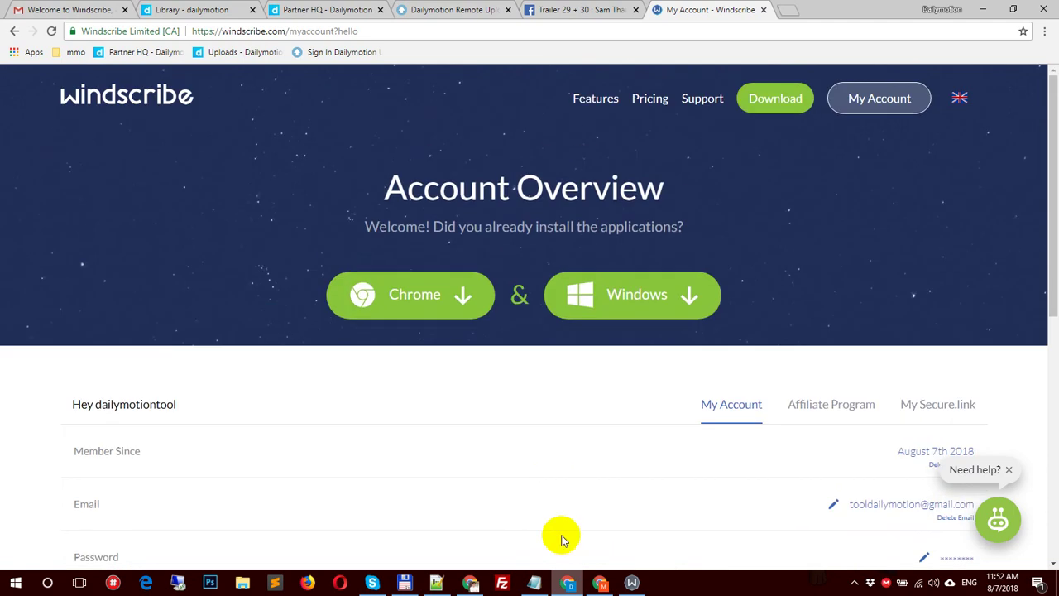
Step: Log in to the Windscribe desktop app with the existing account and connect to Best Location
left_click(634, 583)
left_click(499, 331)
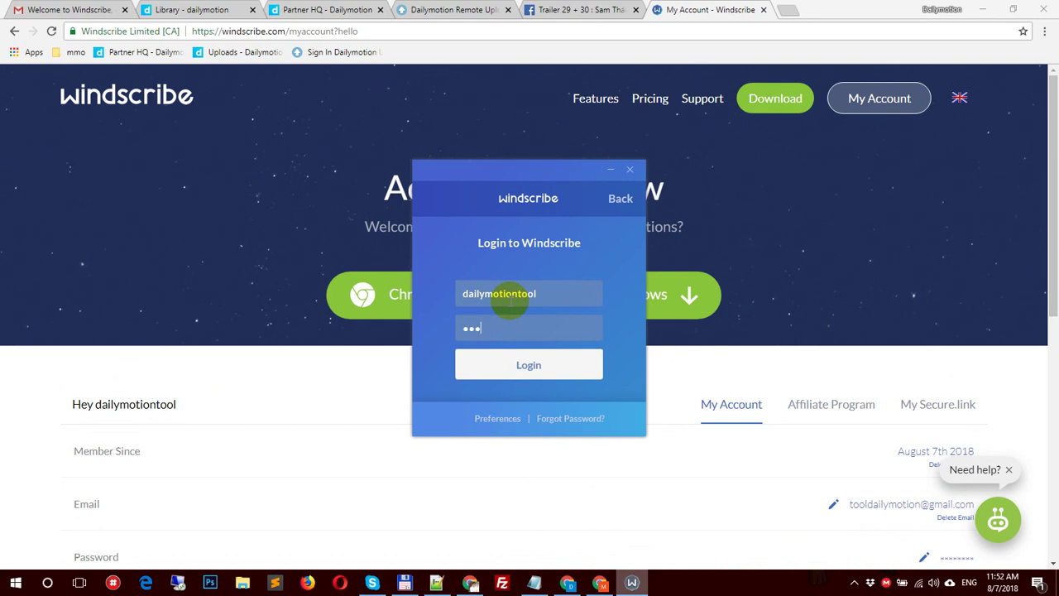
key("Return")
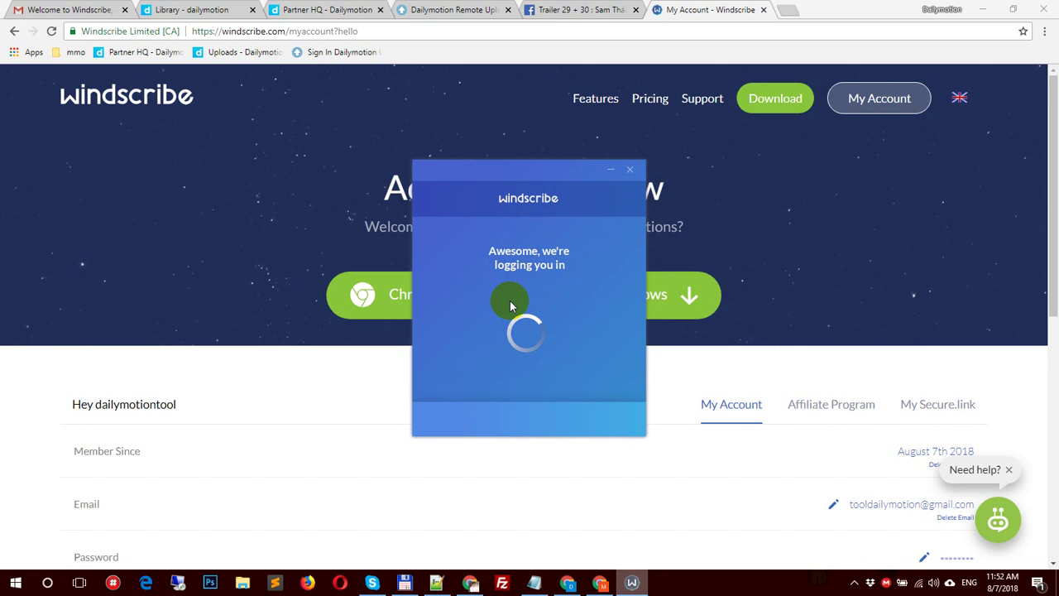
left_click(764, 10)
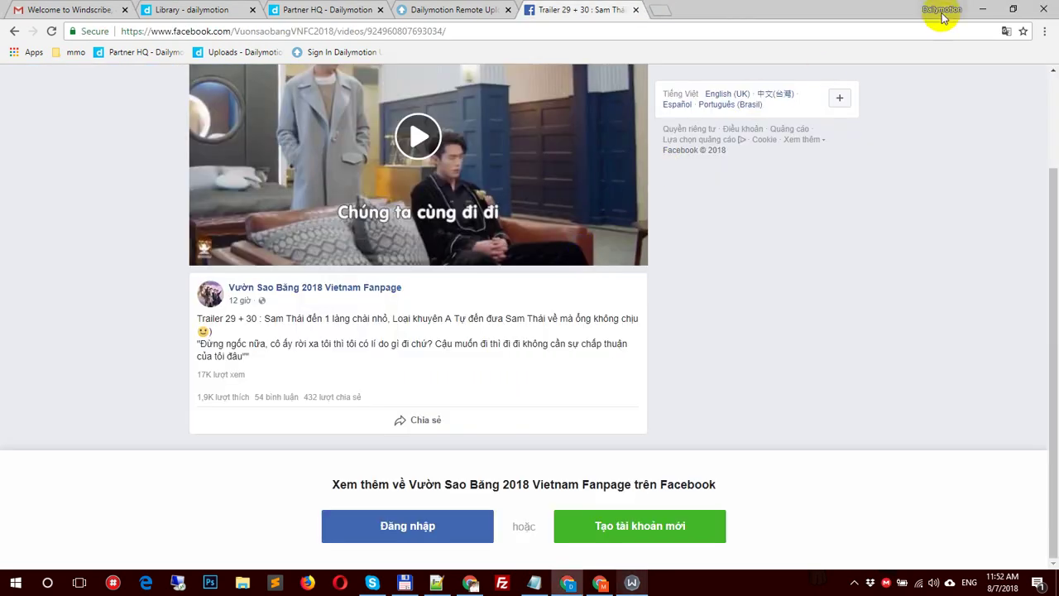
left_click(980, 10)
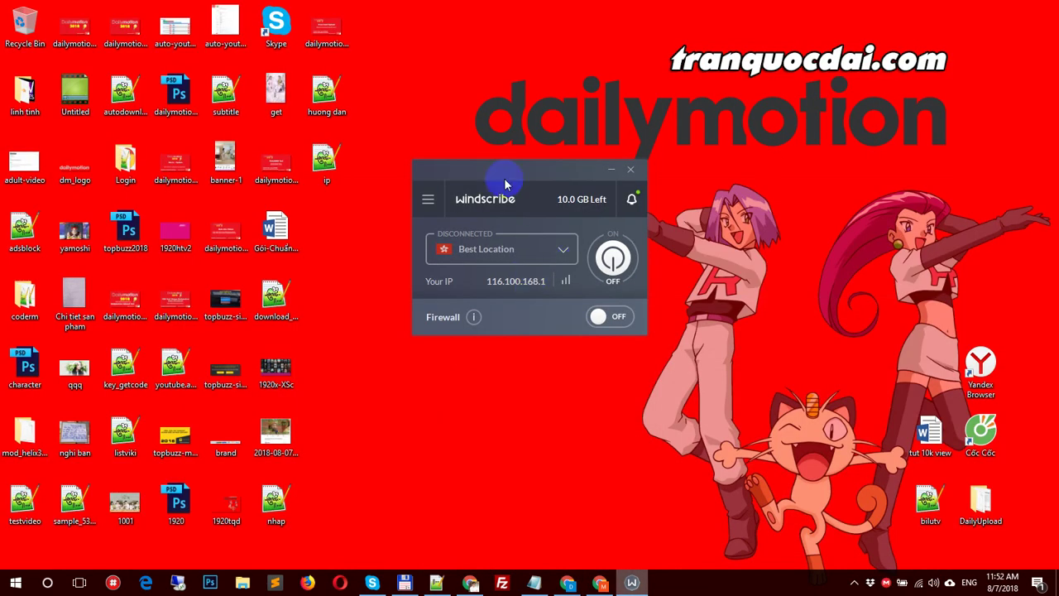
left_click_drag(497, 177, 476, 263)
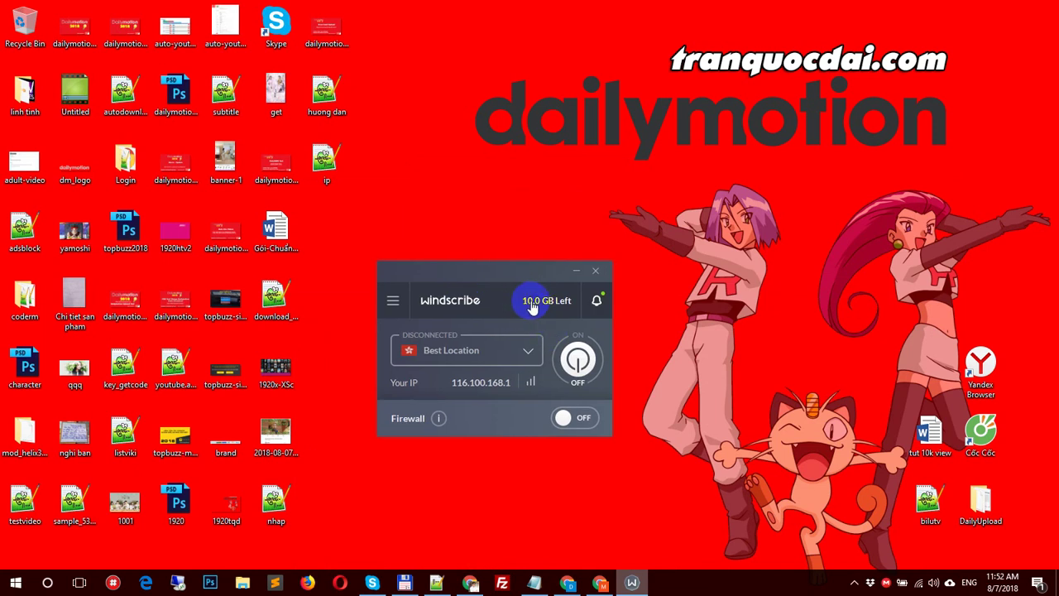
left_click(577, 358)
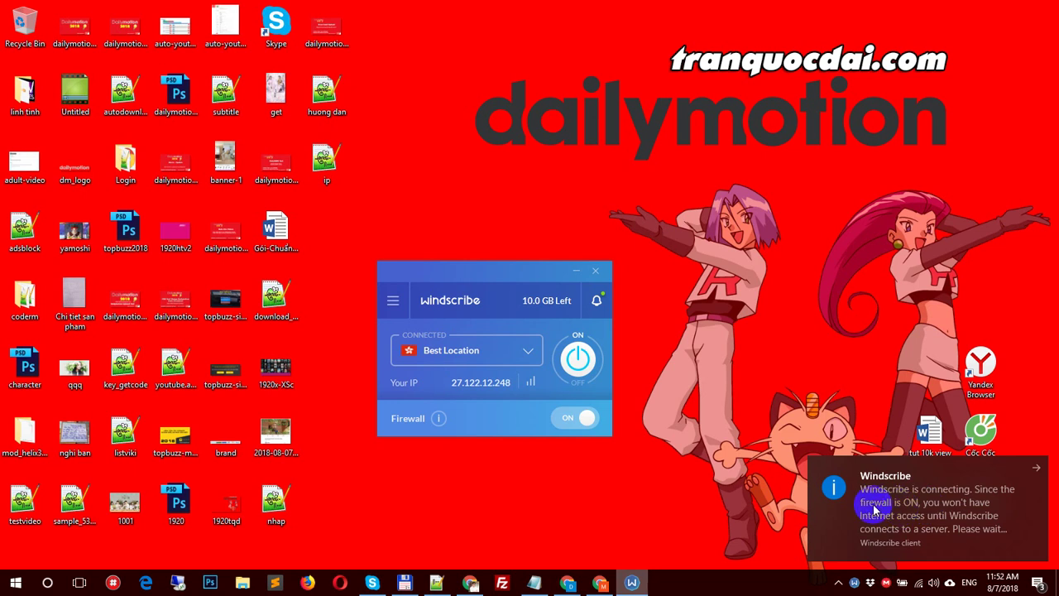
Step: Expand the Best Location list and scroll through US Central, US East, US West, WINDFLIX US and Canada
left_click(462, 425)
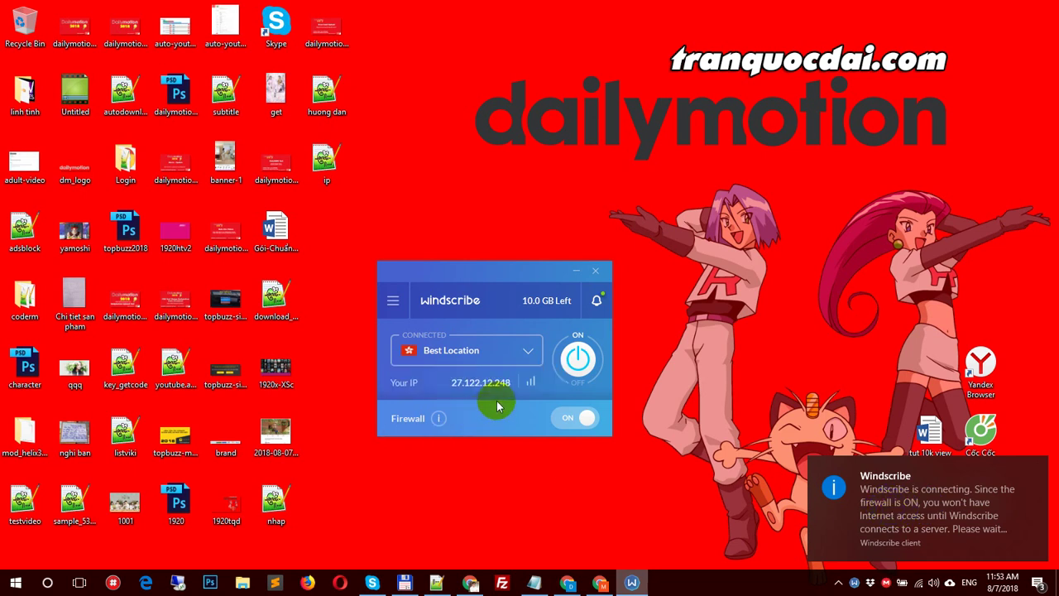
left_click(530, 351)
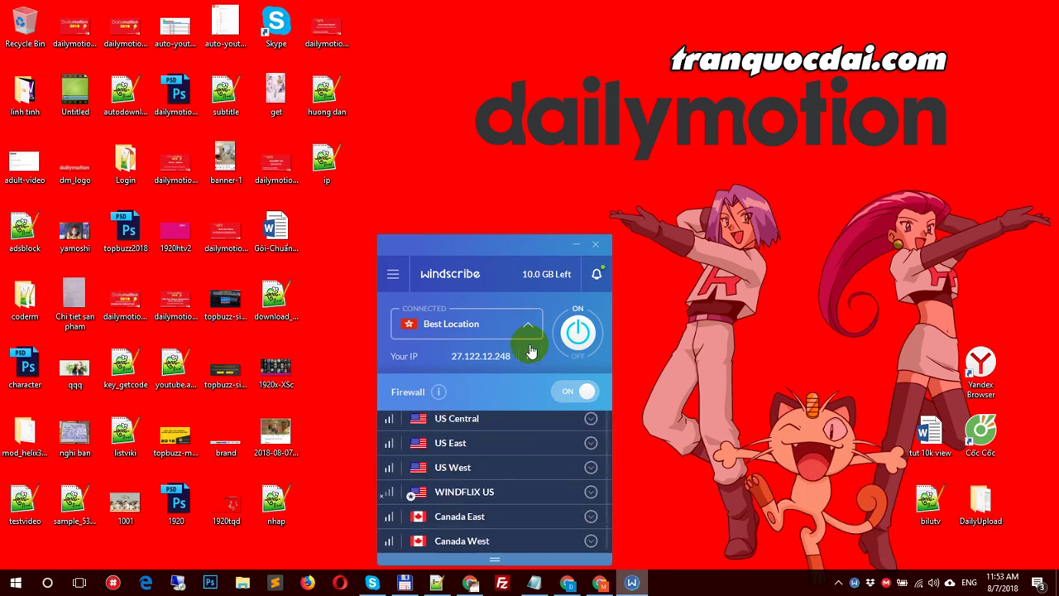
scroll(513, 439, "down", 5)
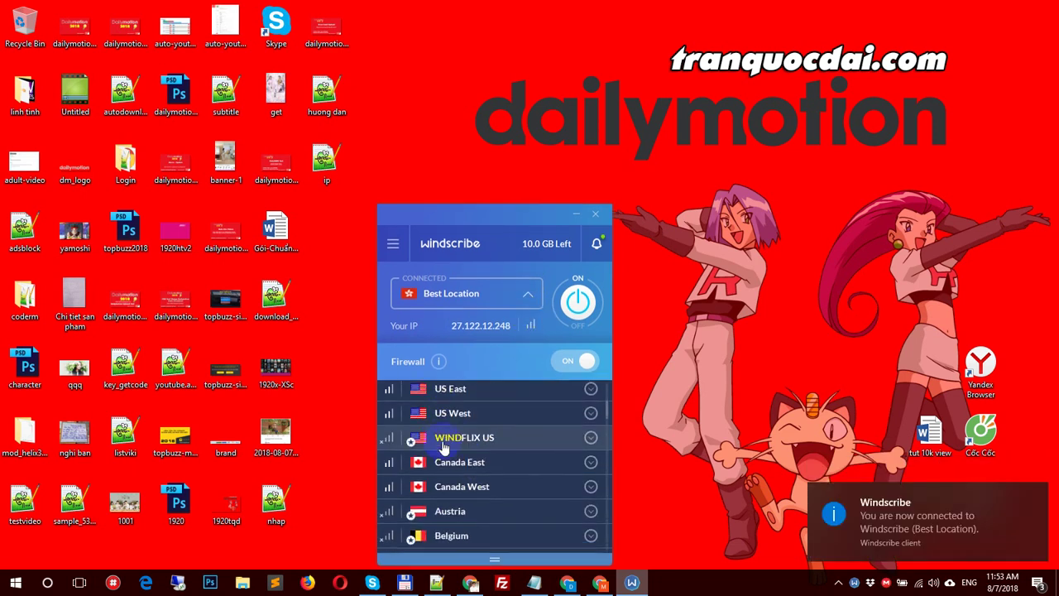
scroll(503, 498, "up", 5)
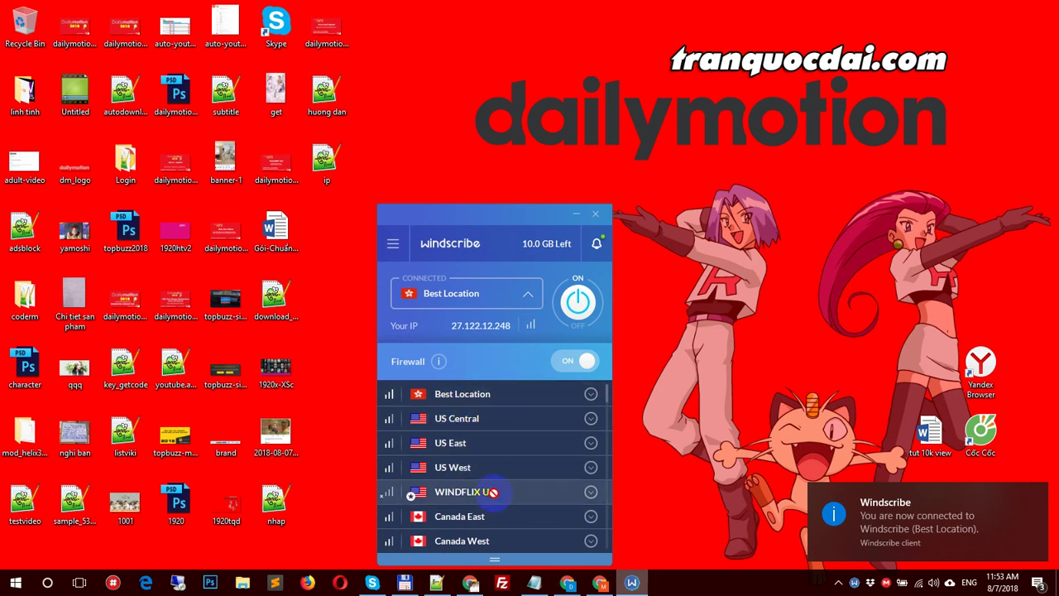
scroll(488, 496, "down", 10)
scroll(494, 503, "down", 12)
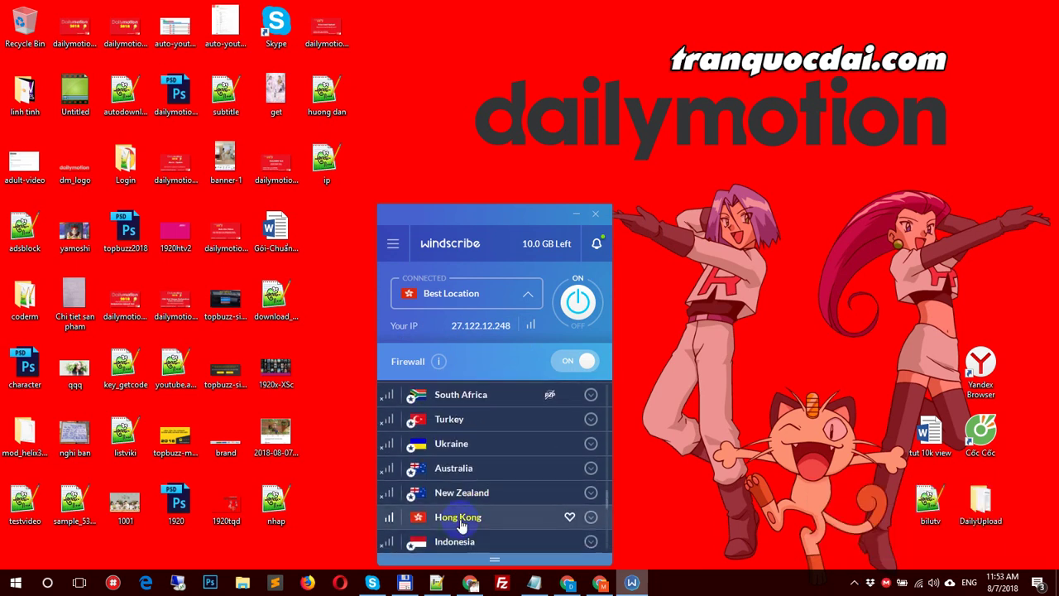
scroll(463, 496, "up", 5)
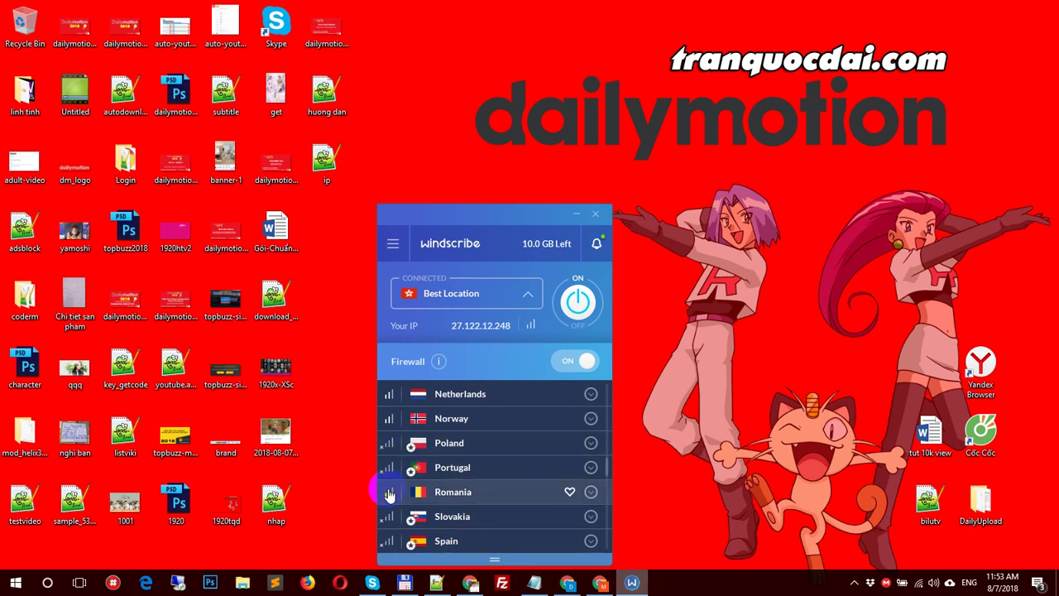
scroll(530, 480, "up", 10)
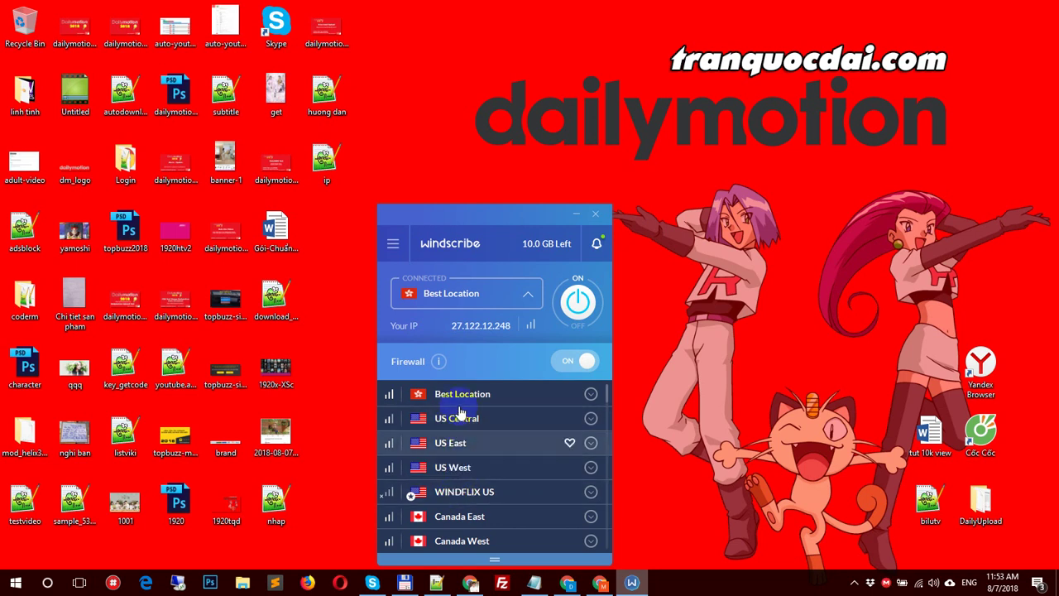
left_click(517, 306)
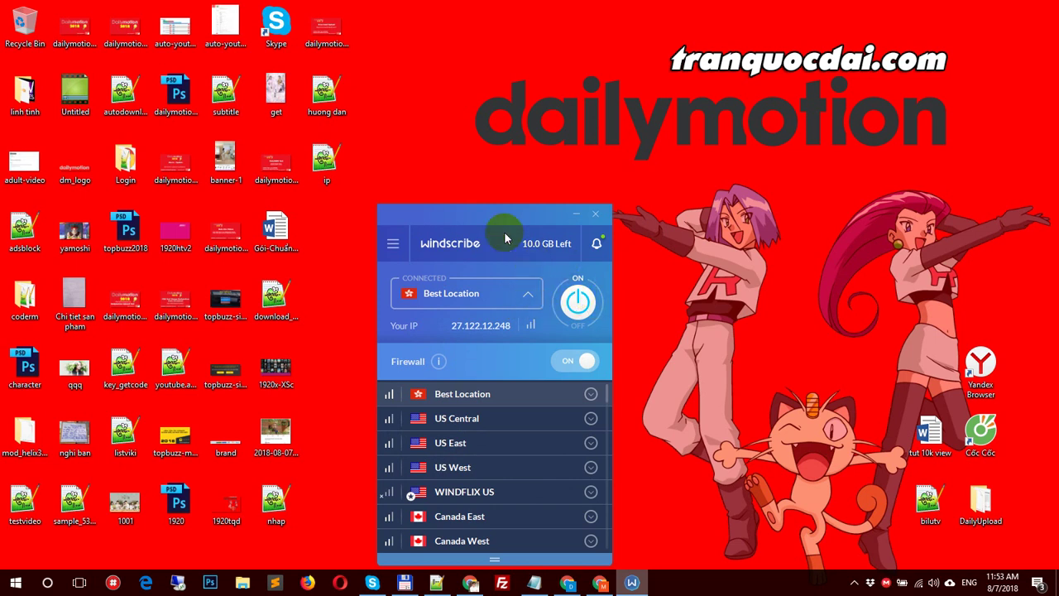
Step: Collapse the location list, reload the Tool Dailymotion channel page, and check Windscribe stays connected
left_click_drag(499, 217, 522, 132)
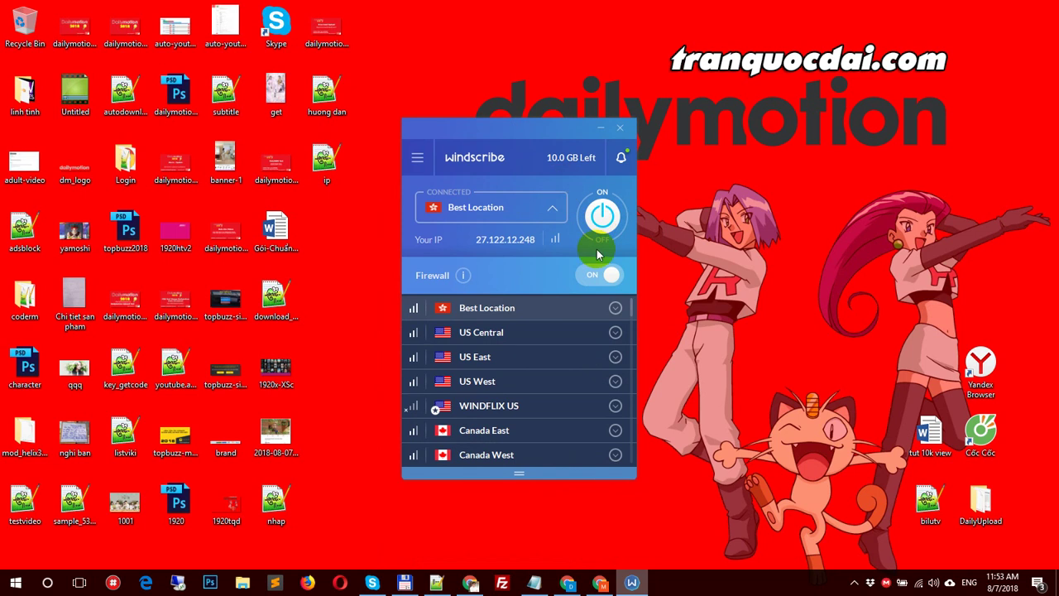
left_click(552, 209)
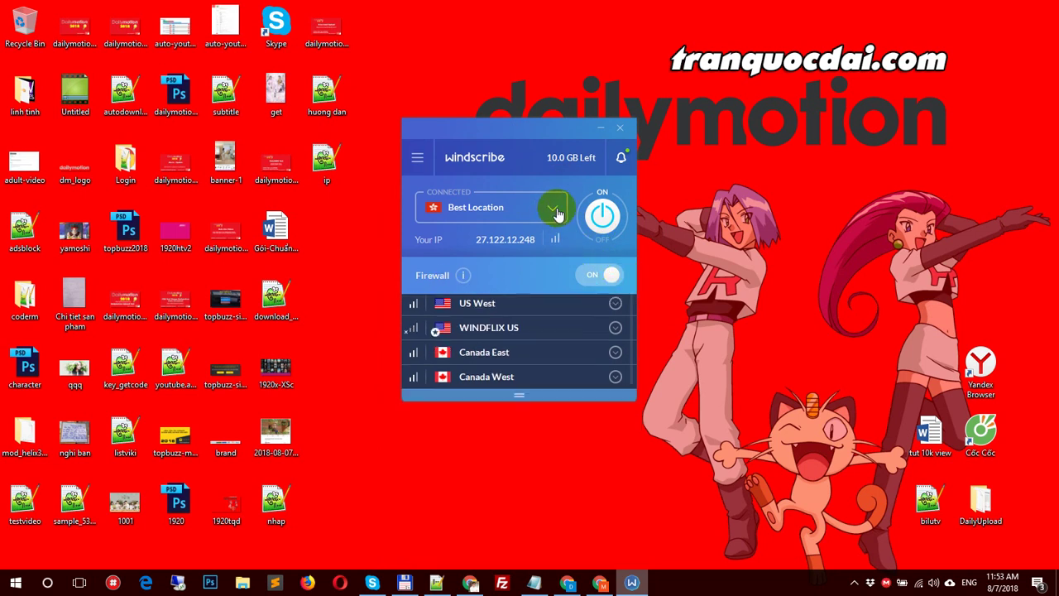
left_click(567, 581)
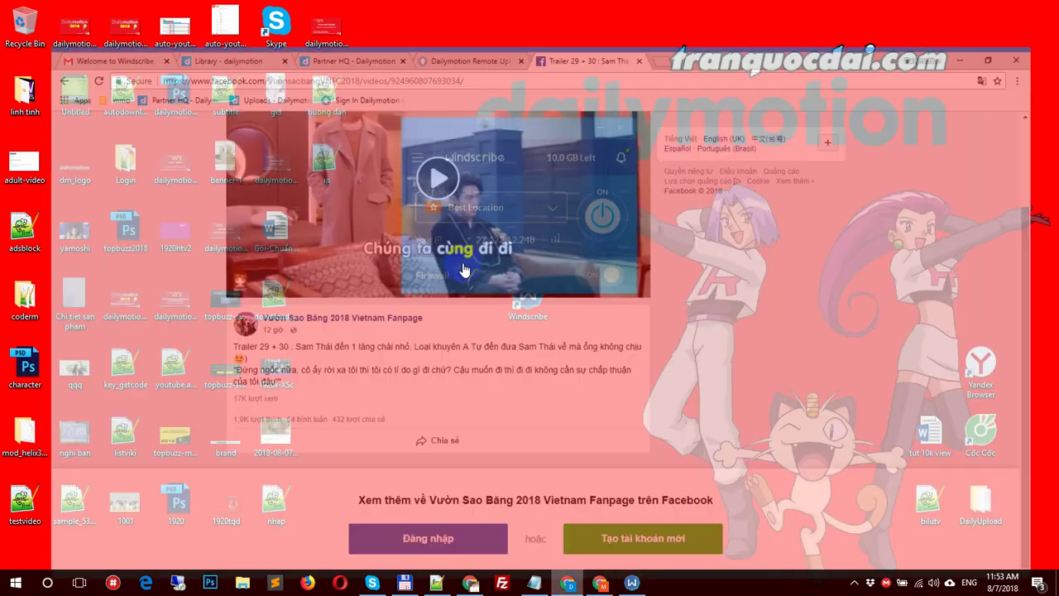
left_click(192, 9)
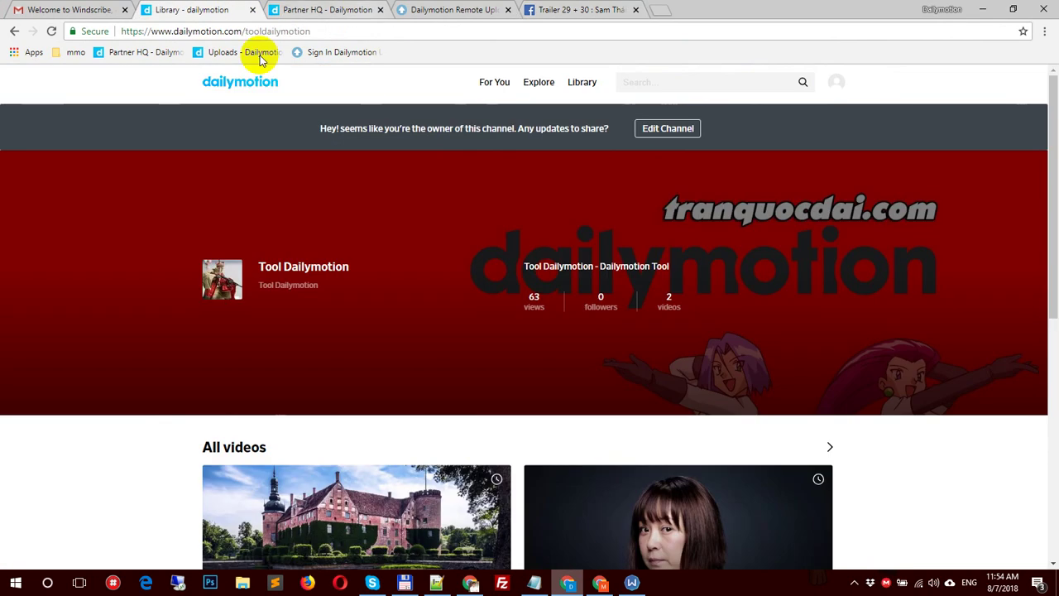
left_click(51, 32)
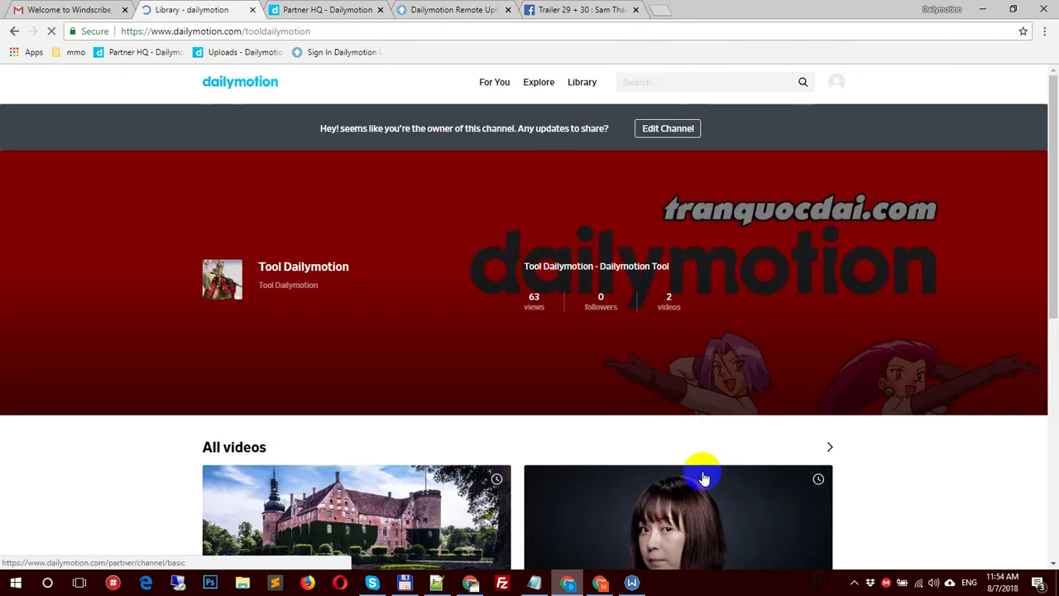
left_click(631, 584)
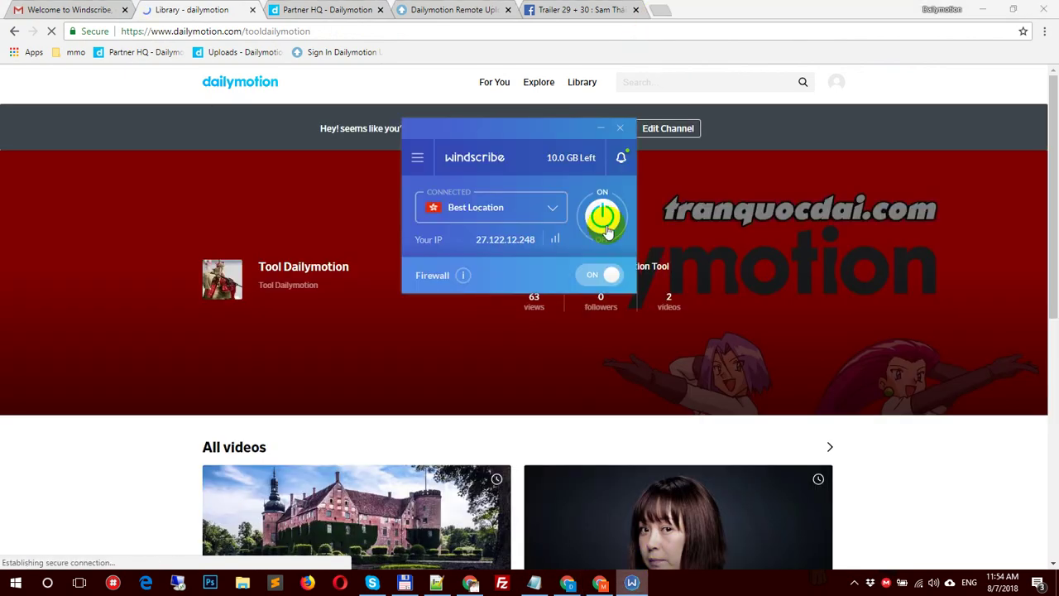
left_click(660, 11)
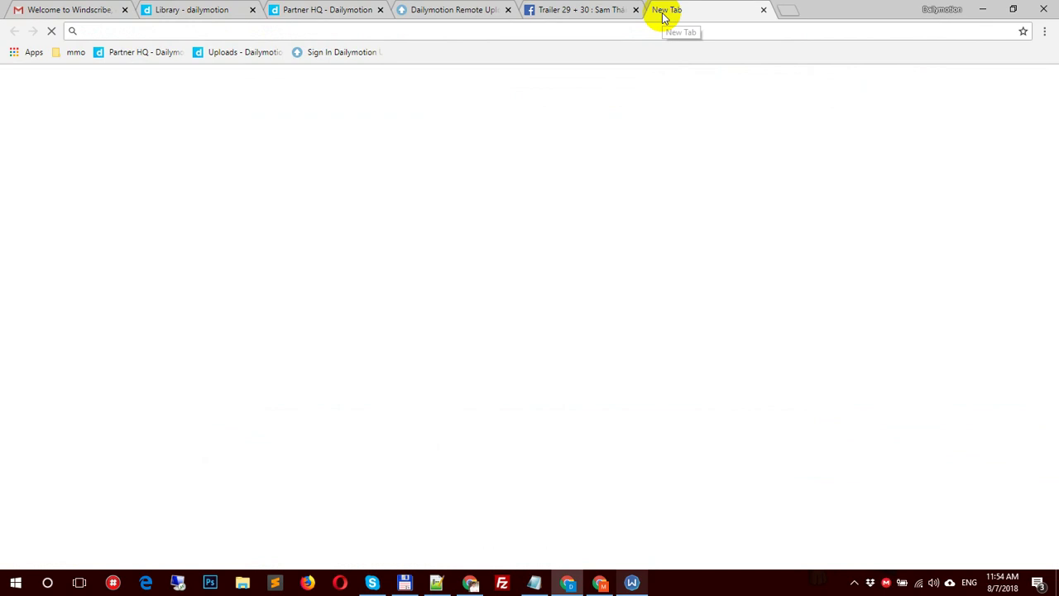
Step: Load whoer.net and check that the IP location shows Hong Kong
type("whoe")
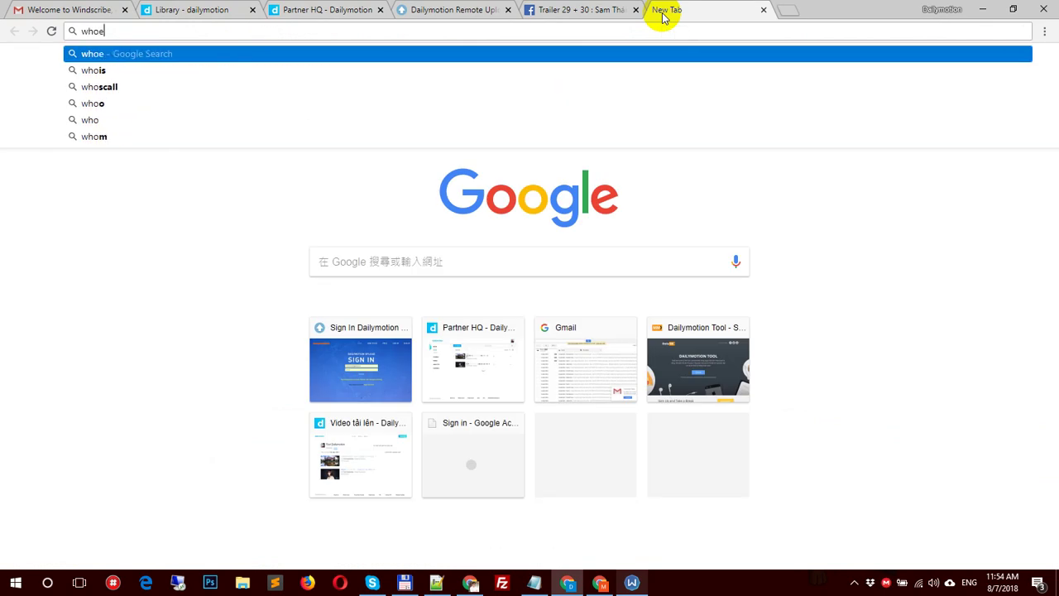
type("r.net")
key("Return")
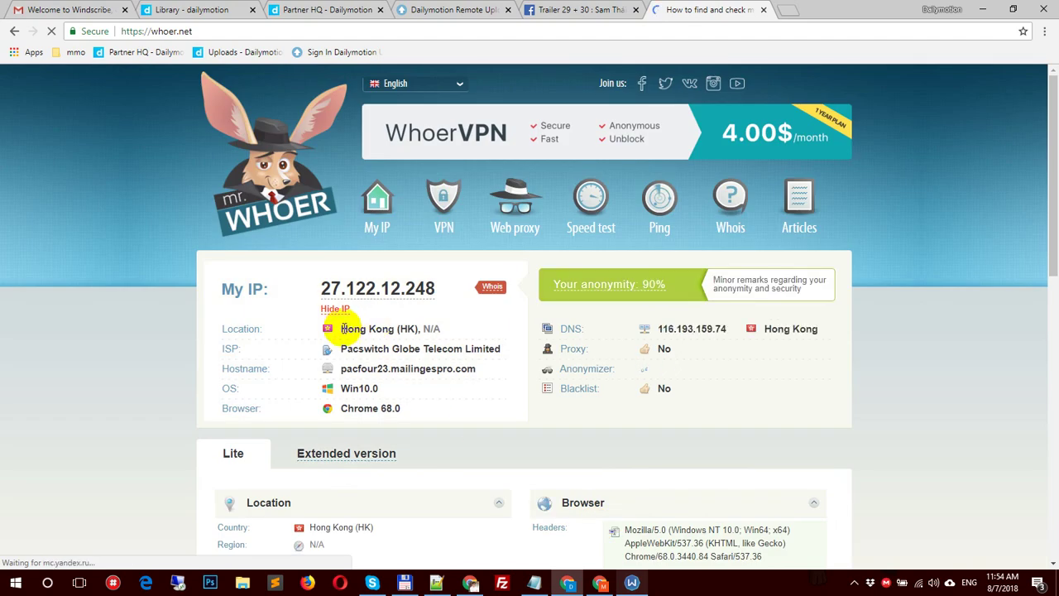
left_click_drag(341, 329, 430, 325)
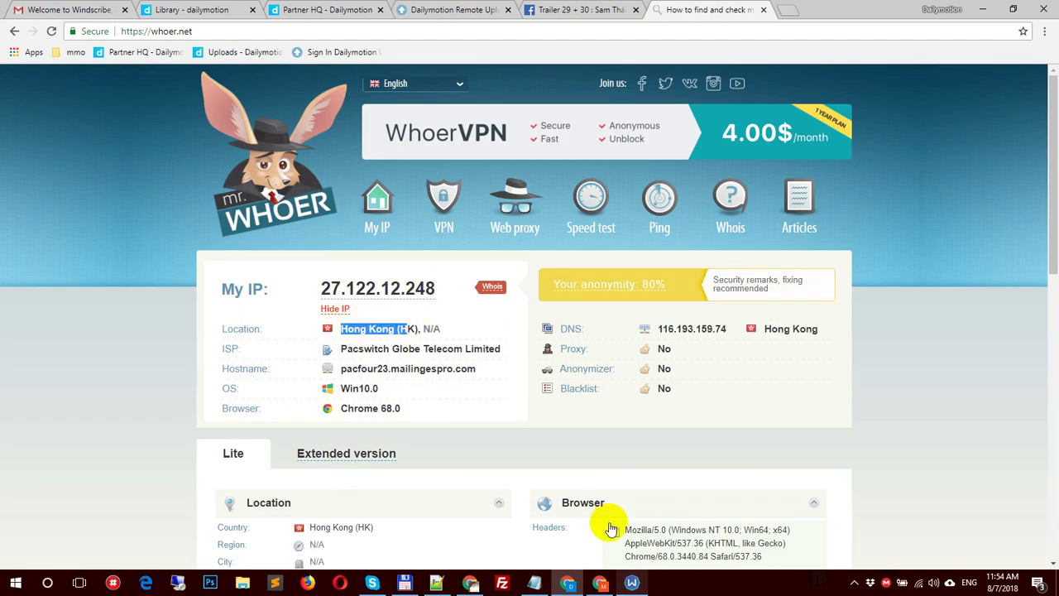
Step: Disconnect and reconnect Windscribe, reloading whoer.net until the Hong Kong IP 27.122.12.240 appears
left_click(633, 583)
left_click(602, 216)
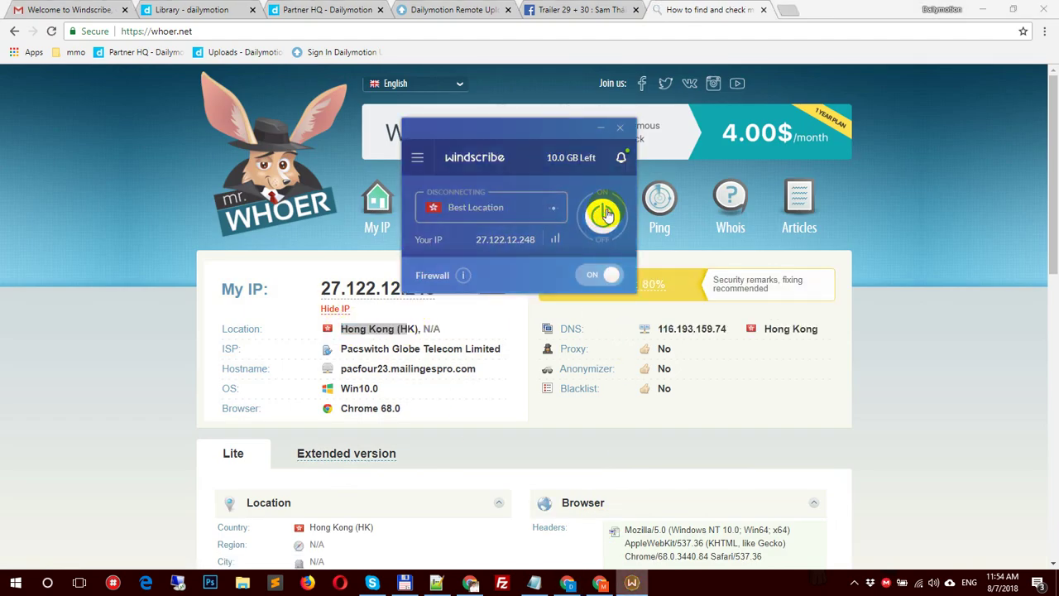
left_click(918, 207)
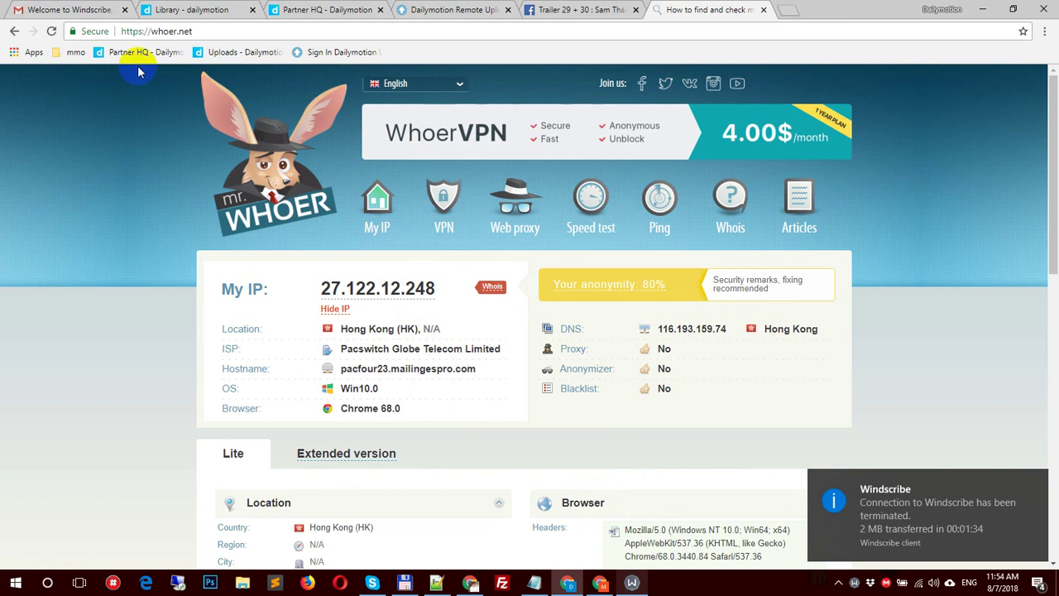
left_click(52, 31)
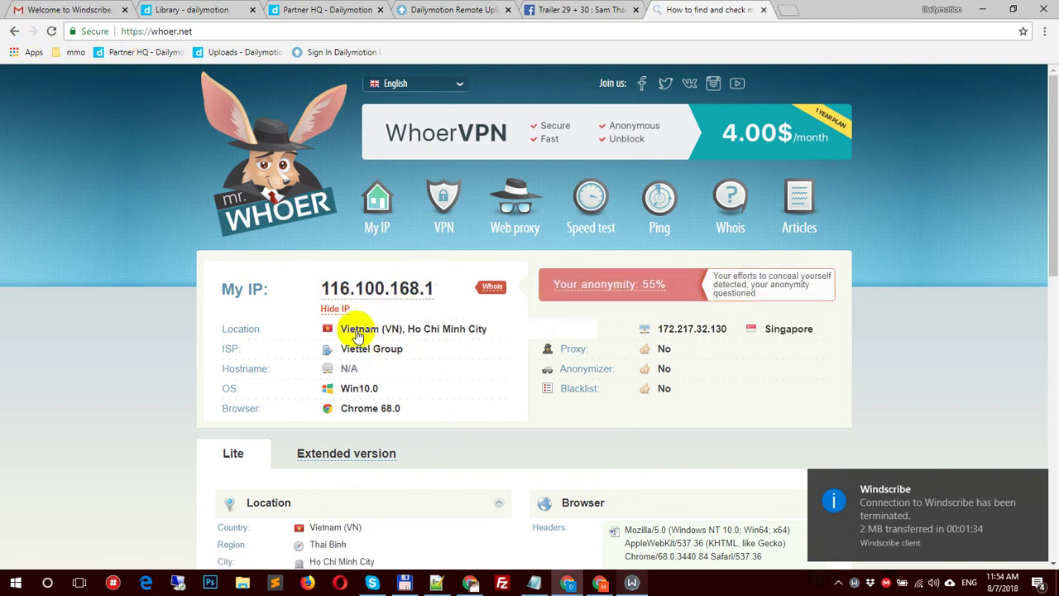
left_click(632, 582)
left_click(602, 214)
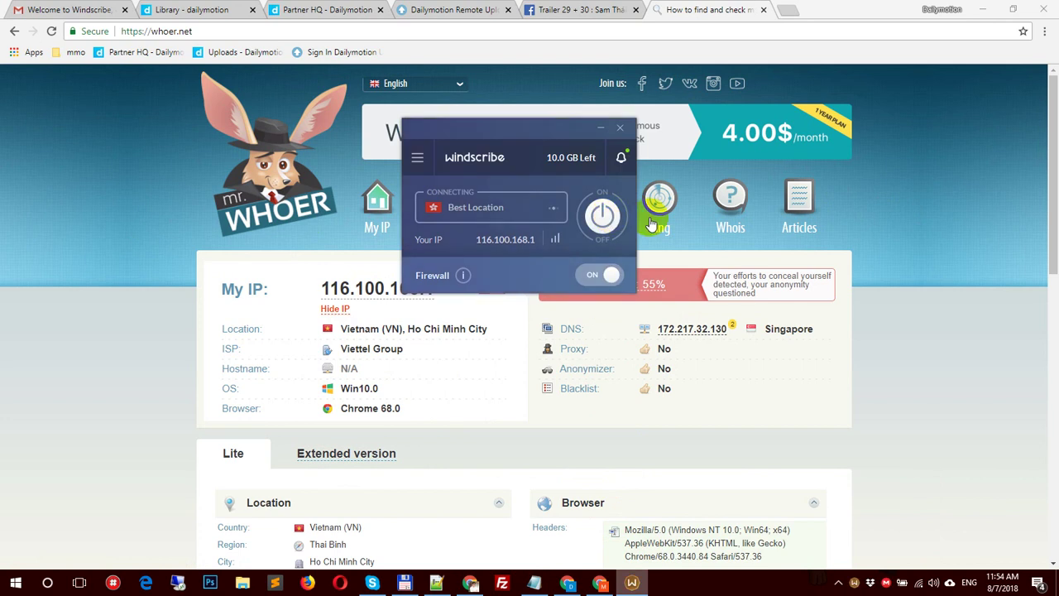
left_click(839, 269)
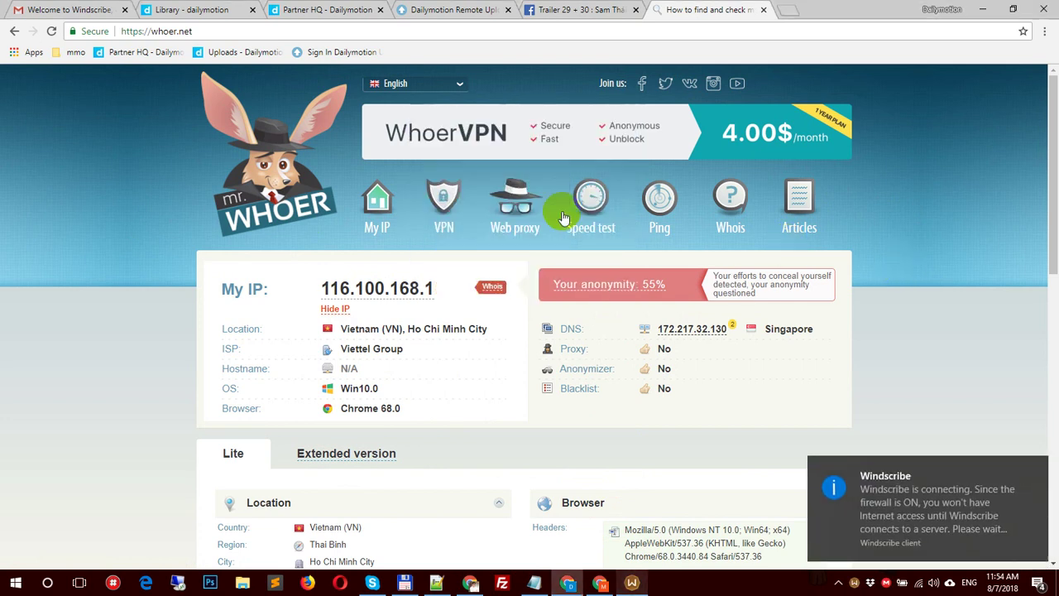
left_click(52, 31)
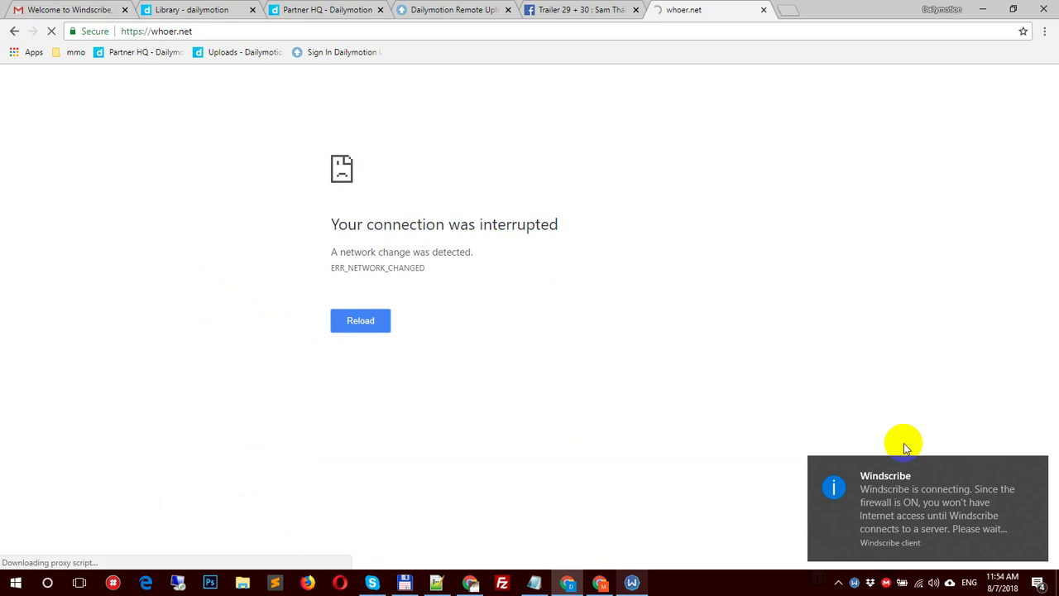
left_click(357, 323)
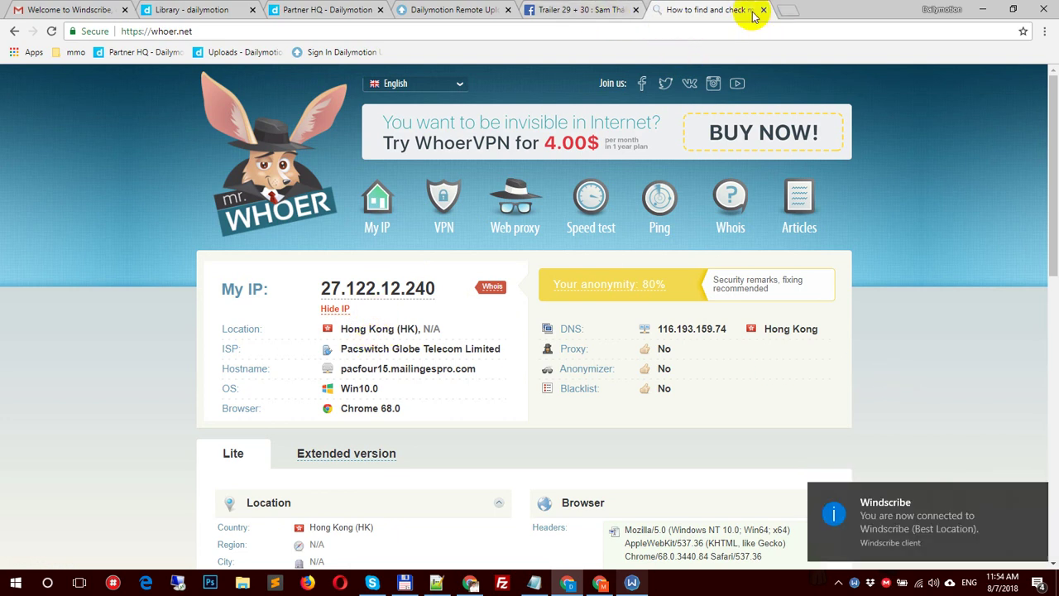
Step: Sign in to the Dailymotion Uploader with the saved, autofilled API key
left_click(454, 10)
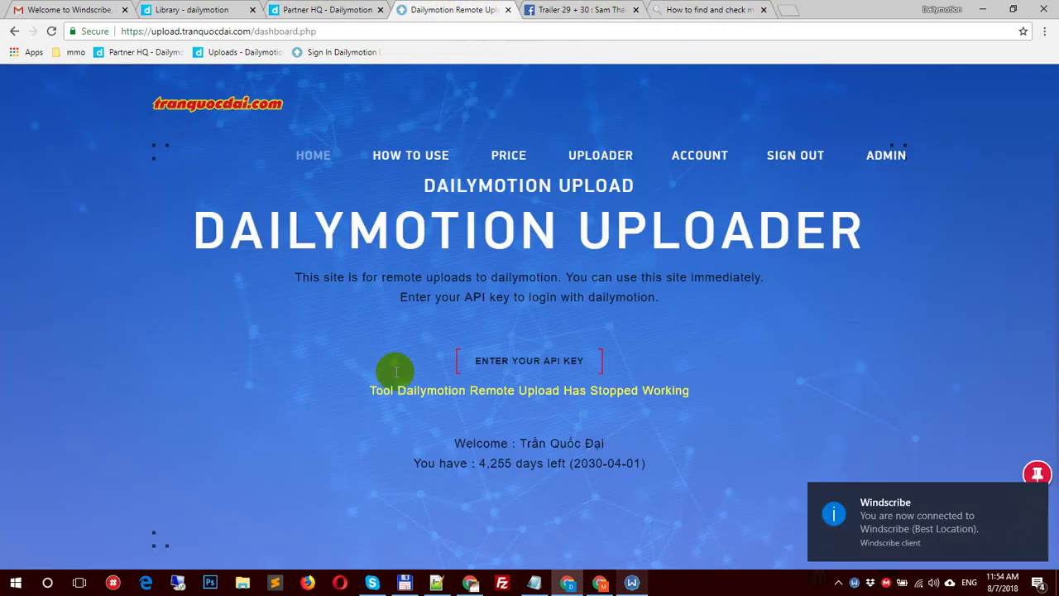
left_click_drag(395, 225, 857, 228)
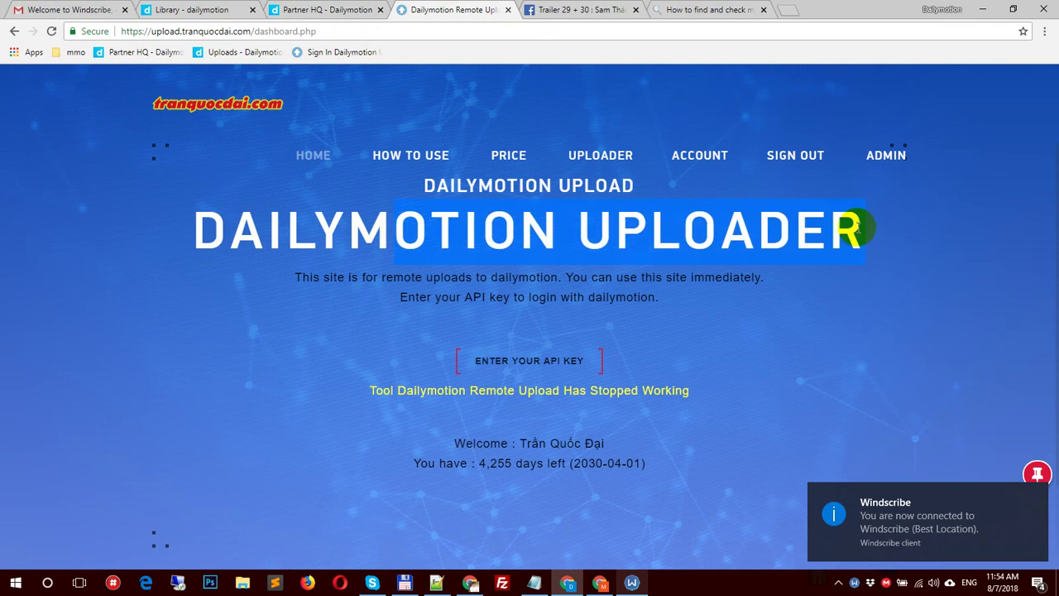
left_click(51, 31)
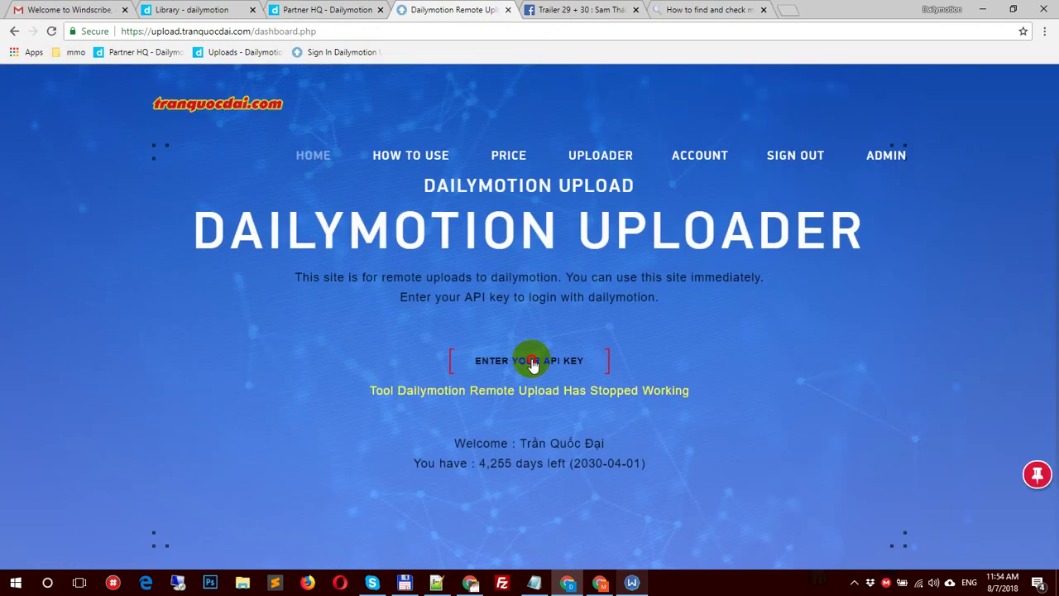
left_click(532, 362)
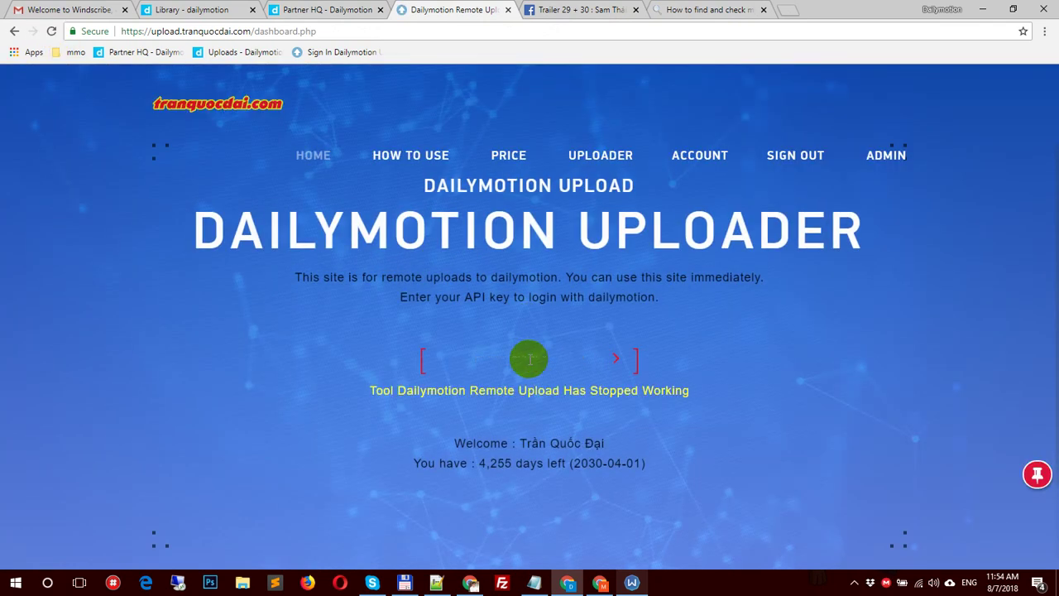
left_click(532, 378)
left_click(646, 357)
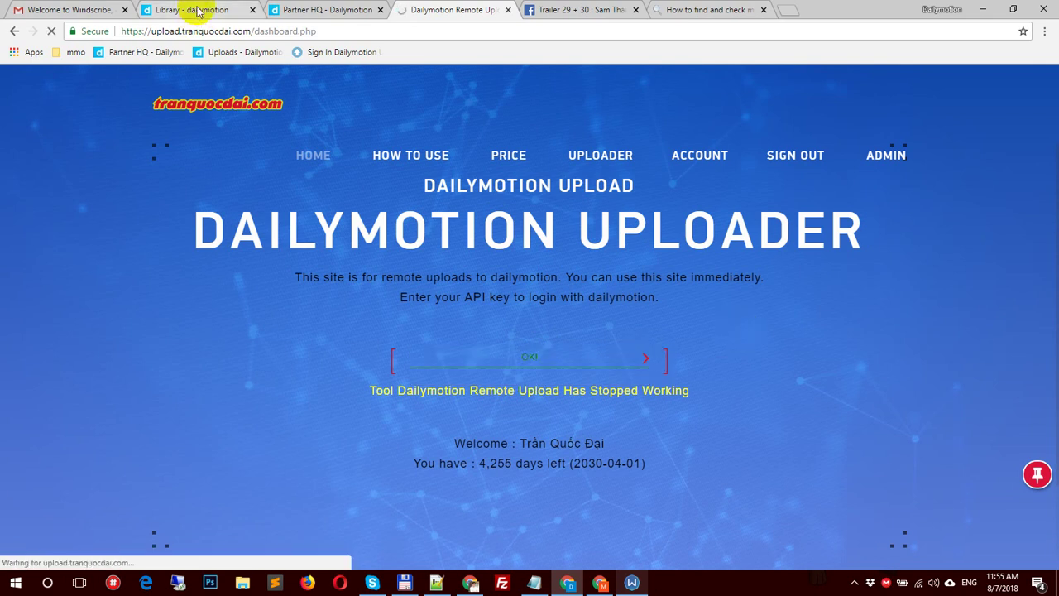
Step: Reload the uploader's Choose An Option page so it shows the Tool Dailymotion channel
left_click(316, 8)
left_click(466, 8)
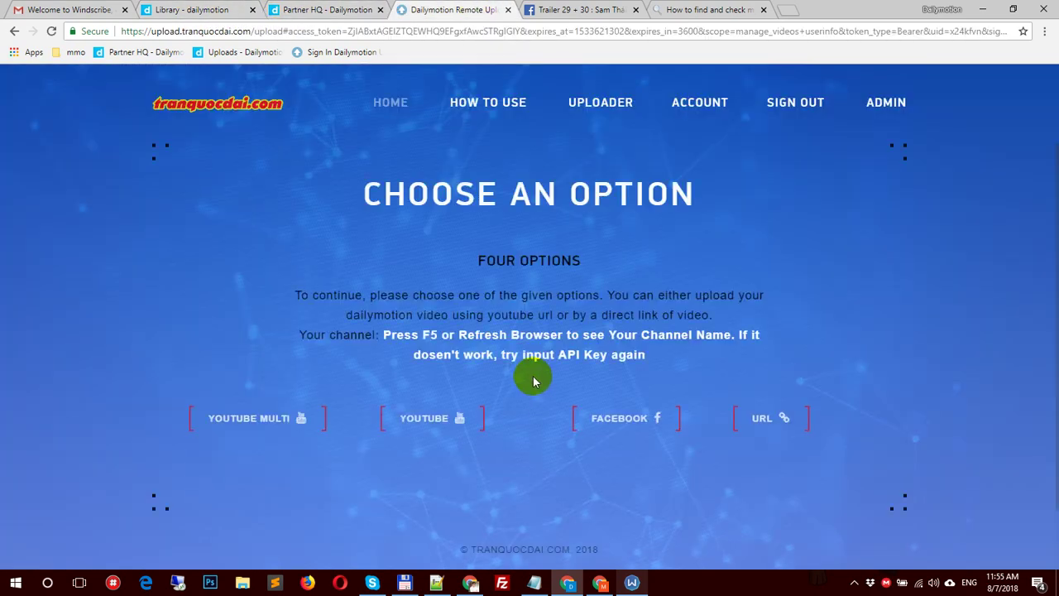
left_click(51, 32)
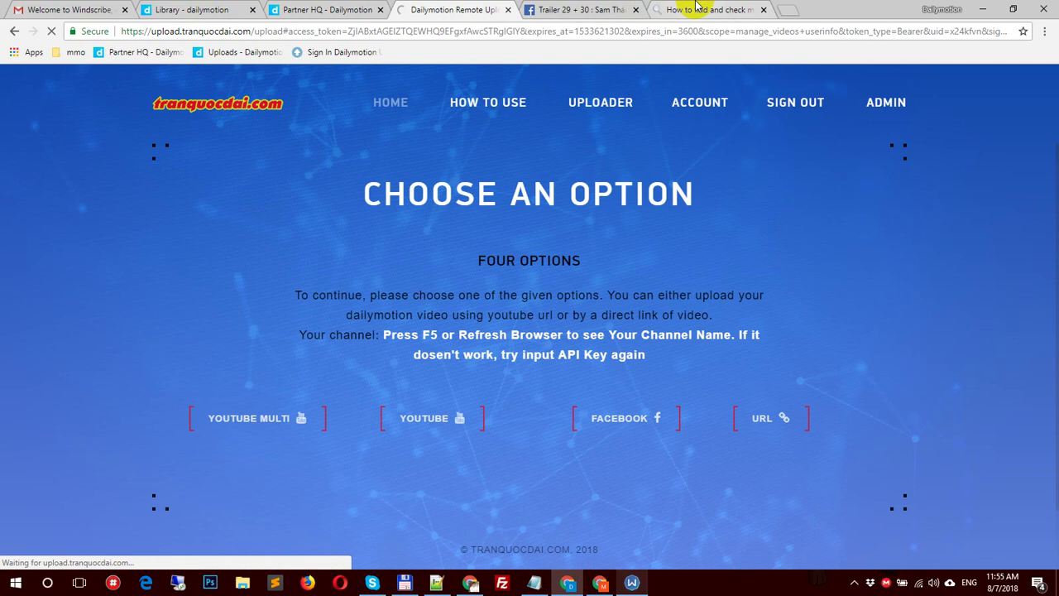
left_click(698, 8)
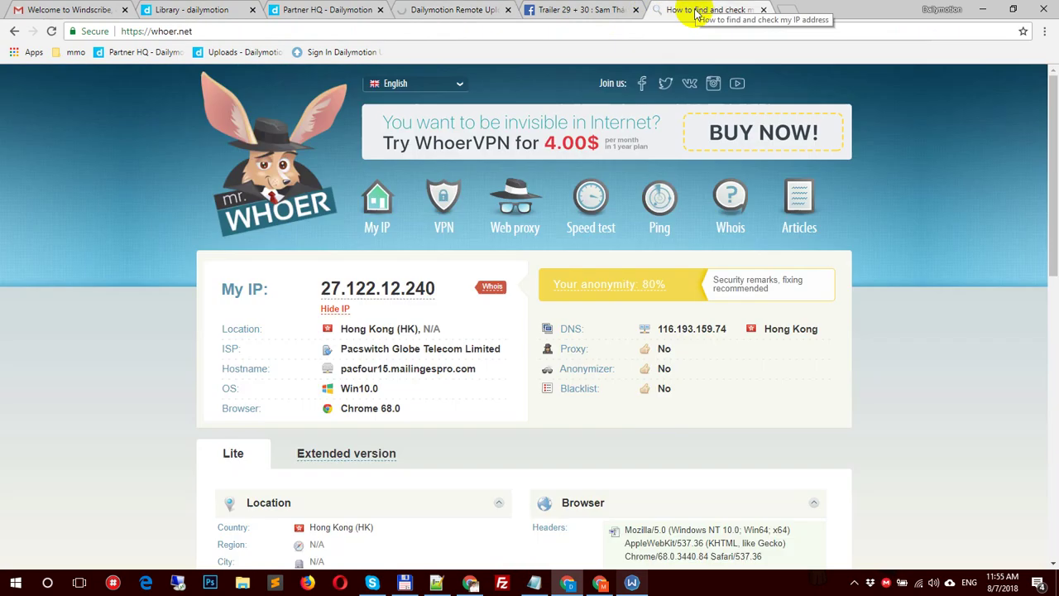
left_click(460, 8)
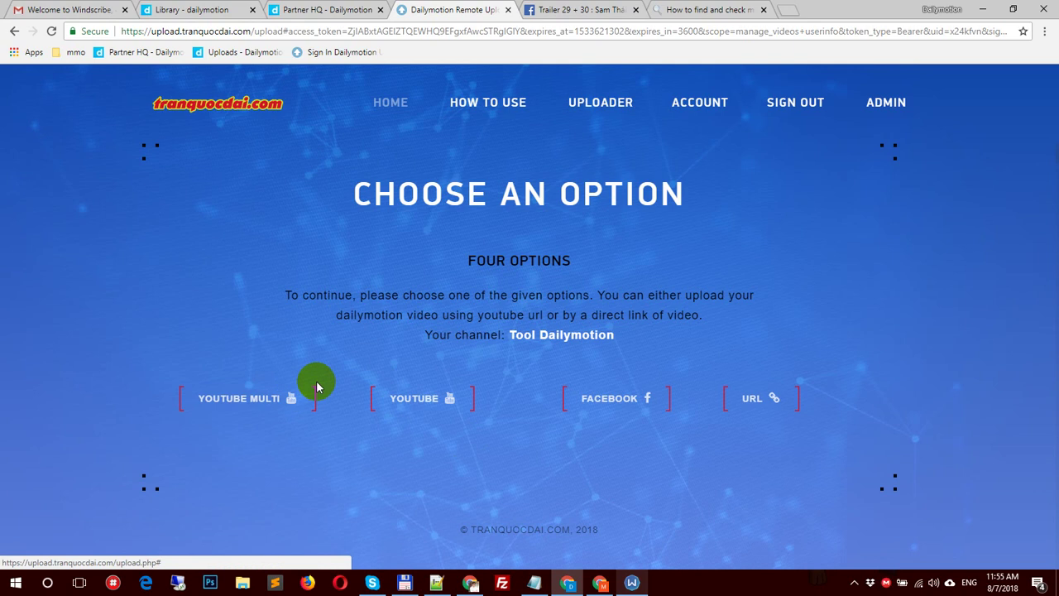
left_click(543, 590)
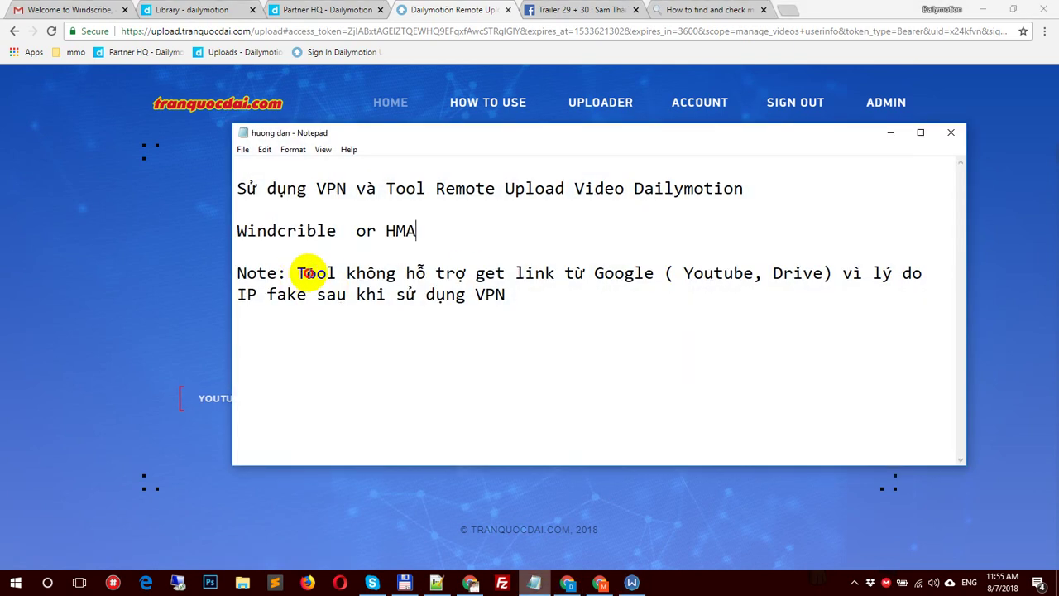
left_click_drag(298, 273, 903, 295)
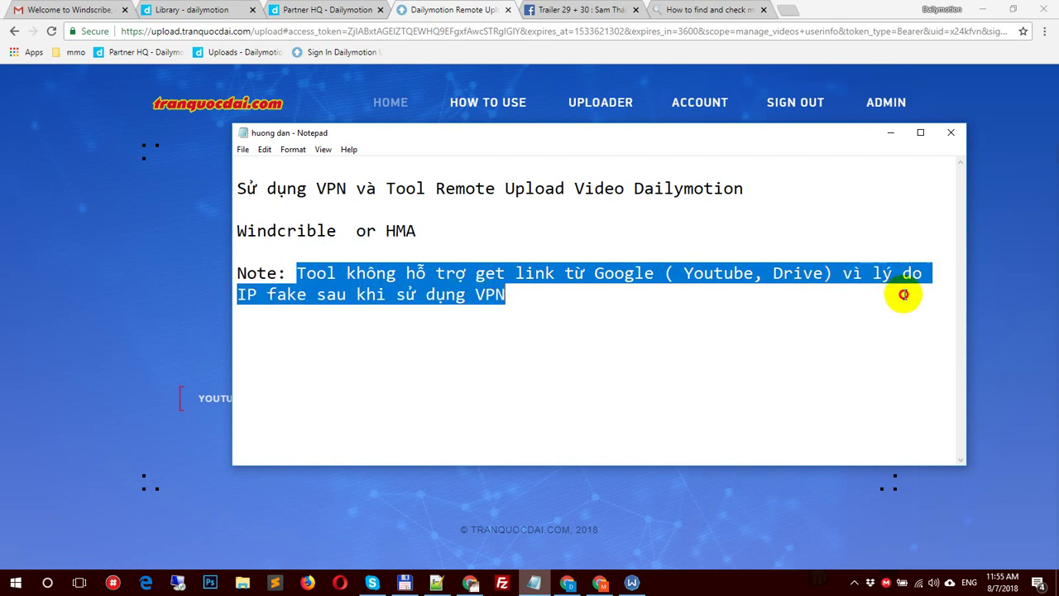
left_click_drag(503, 134, 709, 132)
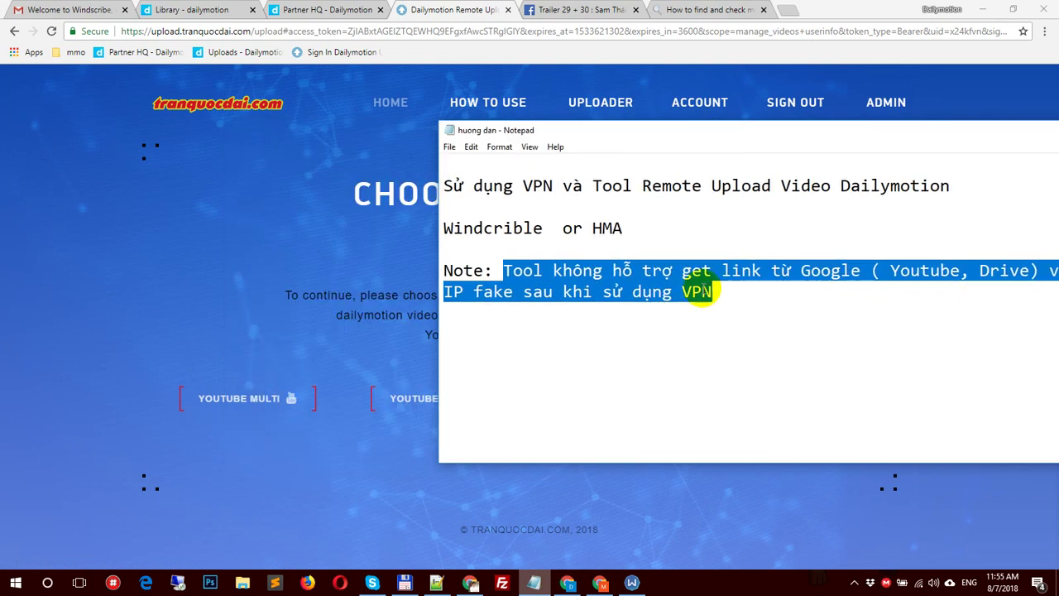
left_click(728, 287)
left_click(389, 321)
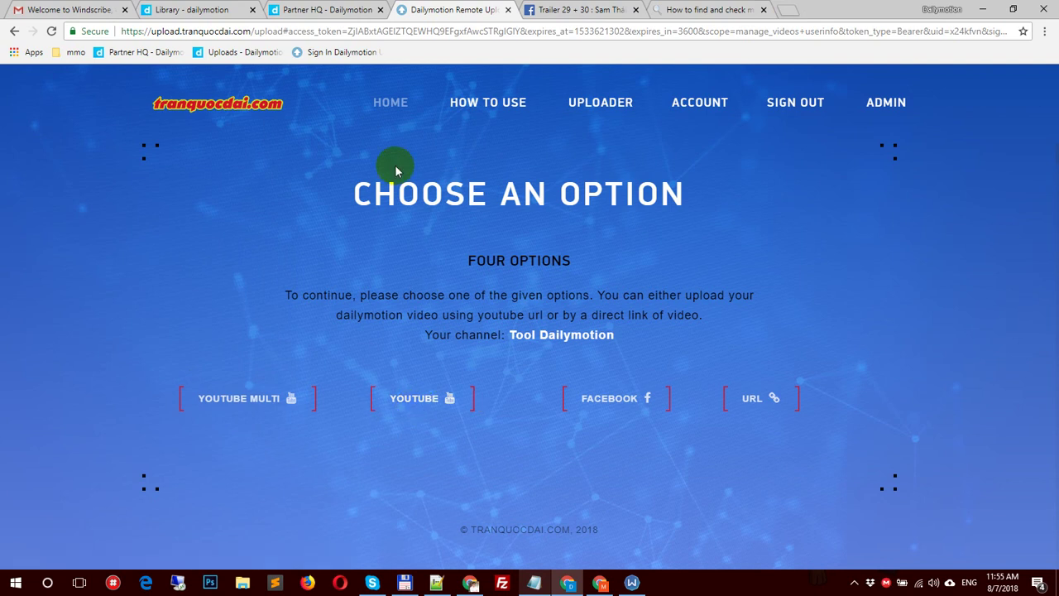
Step: Confirm whoer.net still shows Hong Kong, then choose the FACEBOOK upload option in the uploader
left_click_drag(394, 166, 640, 290)
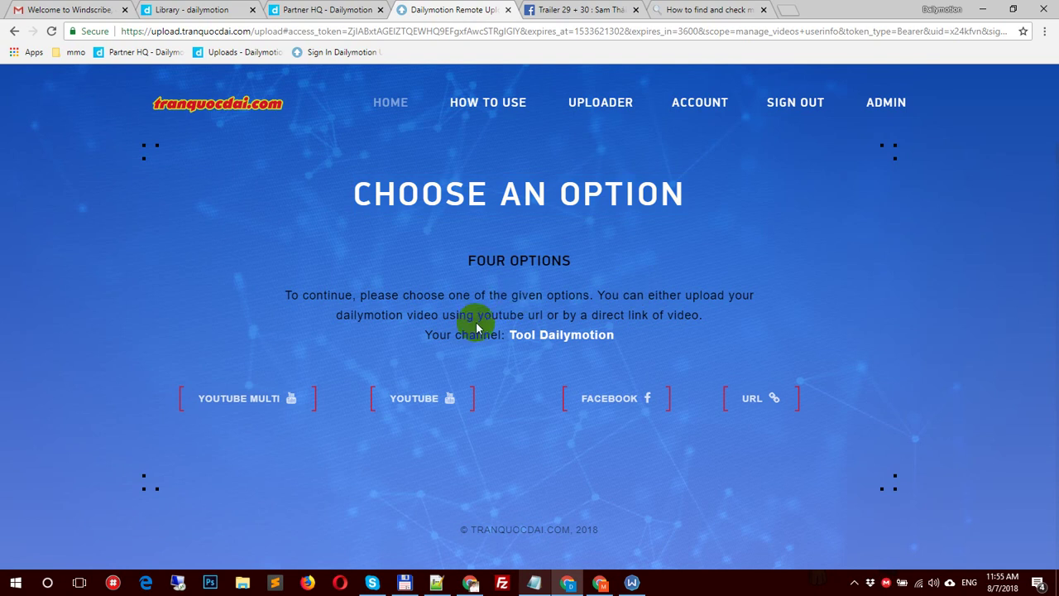
left_click(695, 10)
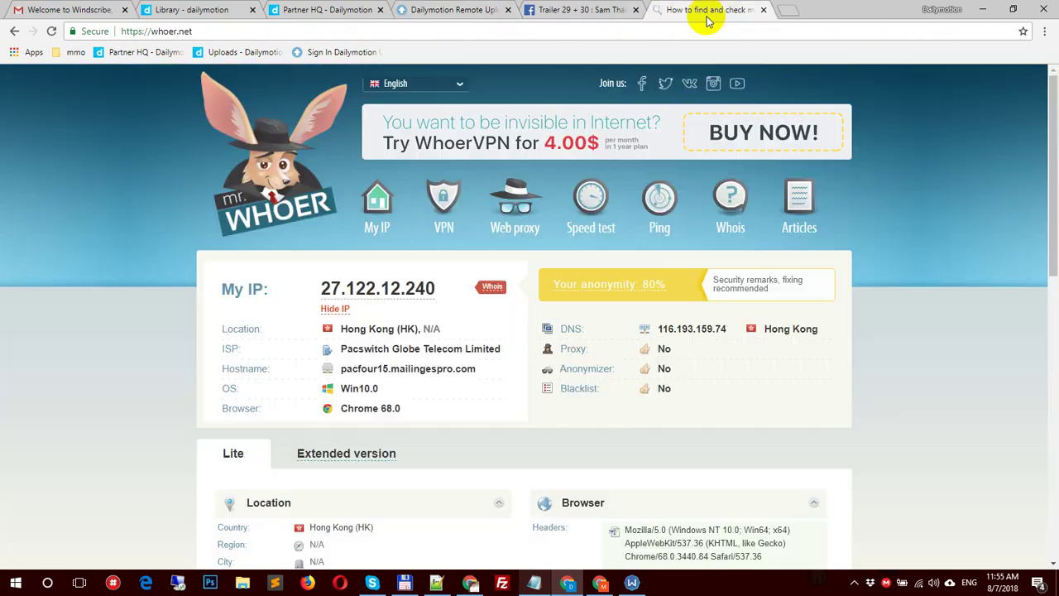
left_click_drag(408, 328, 353, 329)
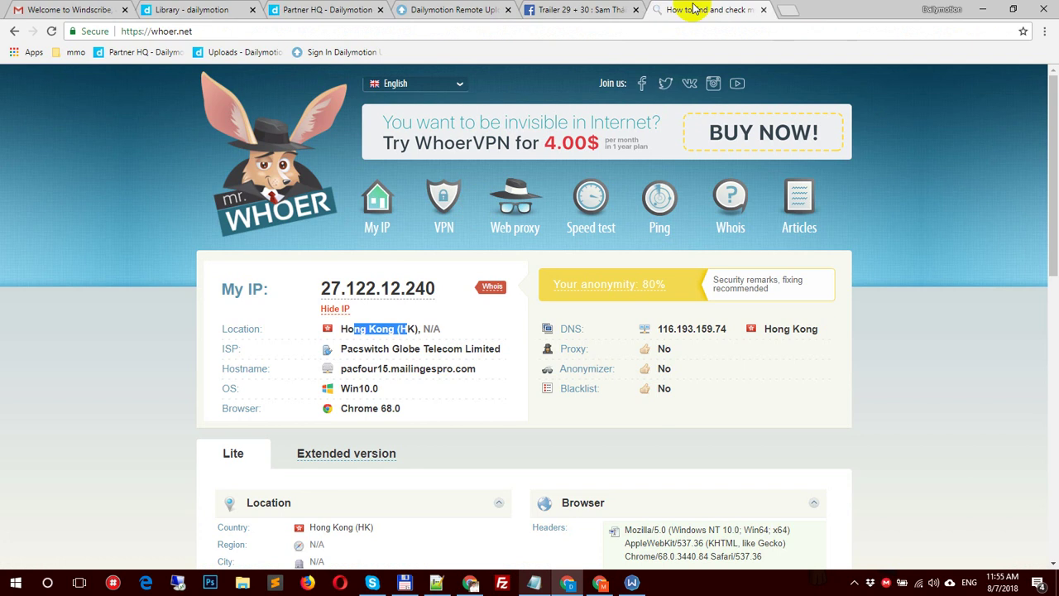
left_click(451, 10)
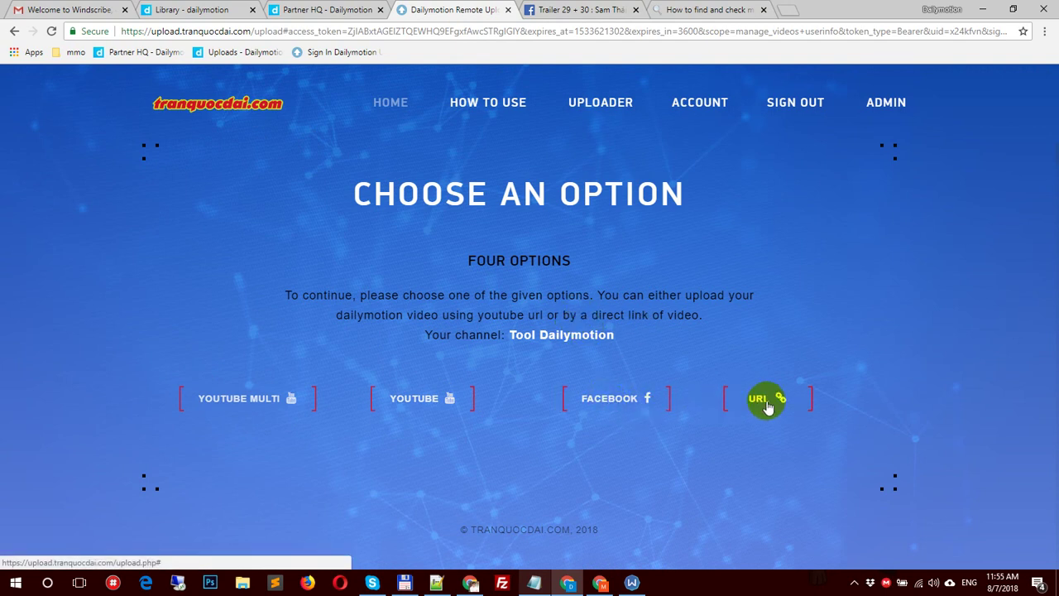
left_click(618, 398)
Step: Copy the Facebook video's URL and paste it into the uploader's Facebook video link field
left_click(479, 366)
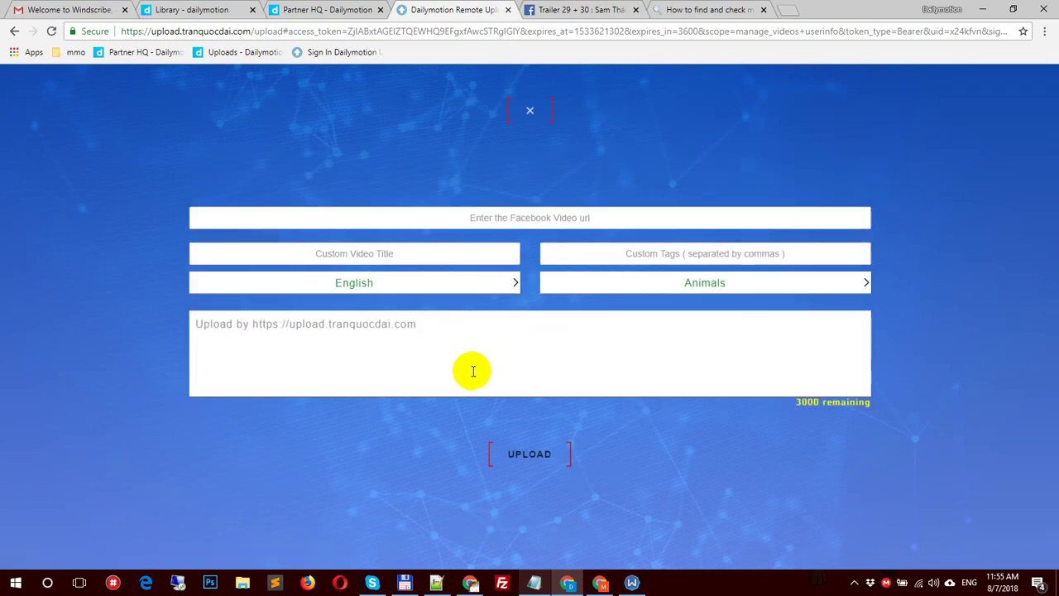
left_click(571, 7)
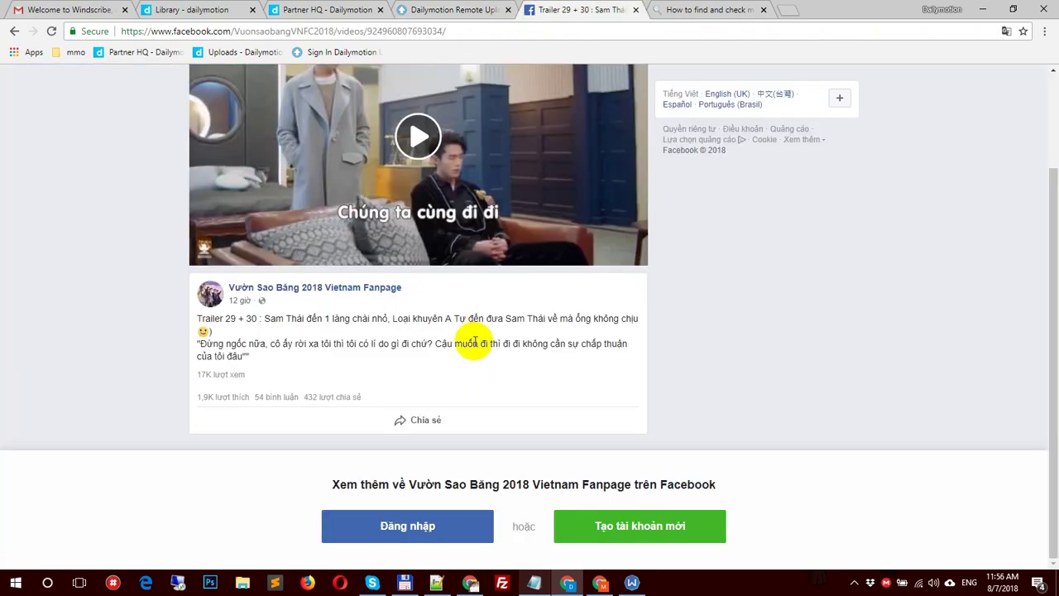
scroll(131, 247, "up", 1)
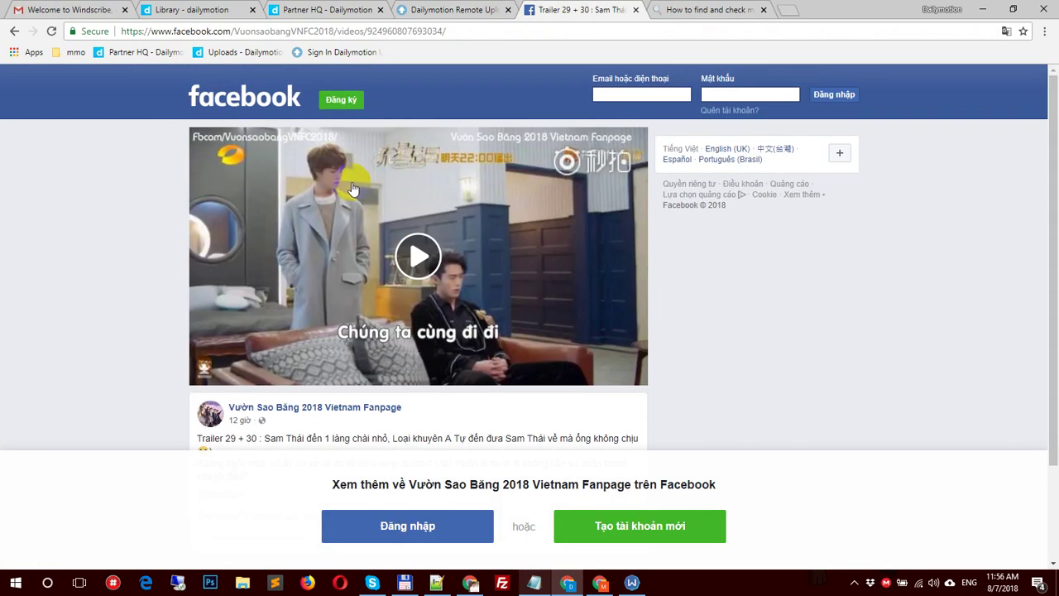
left_click(421, 31)
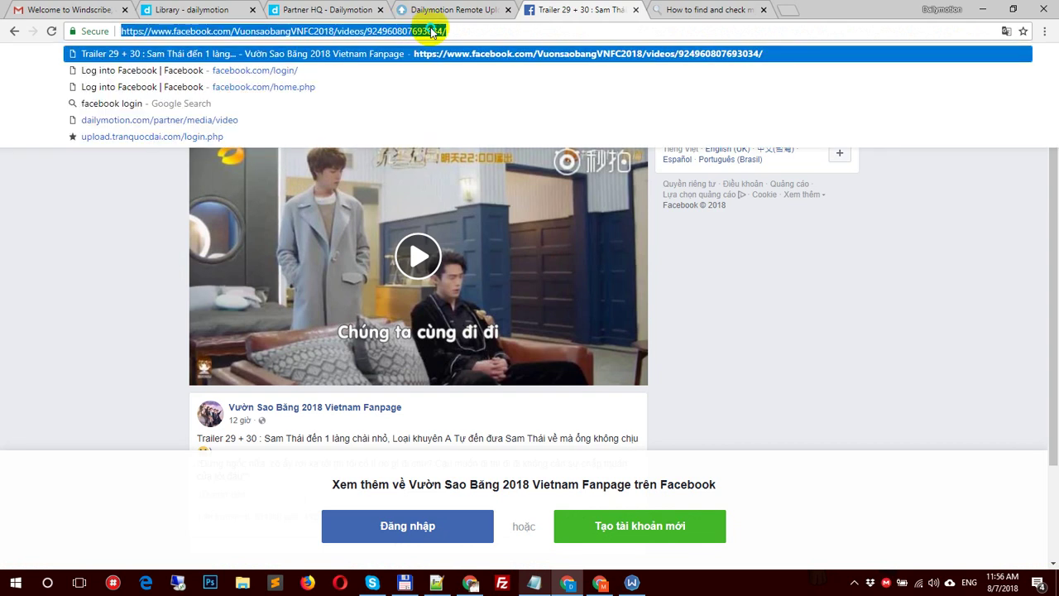
right_click(430, 30)
left_click(456, 75)
left_click(141, 264)
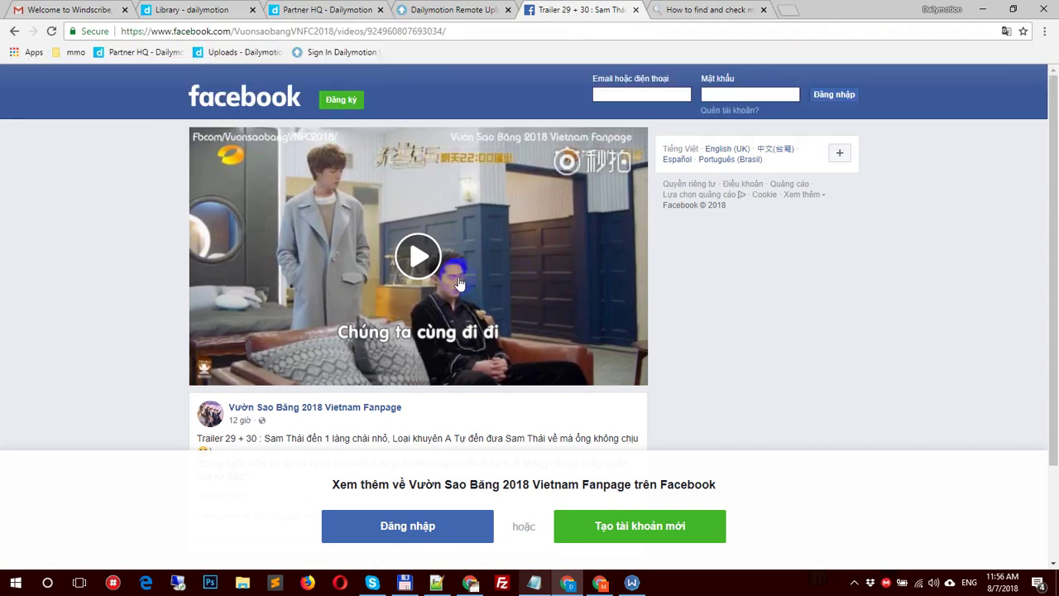
left_click(453, 10)
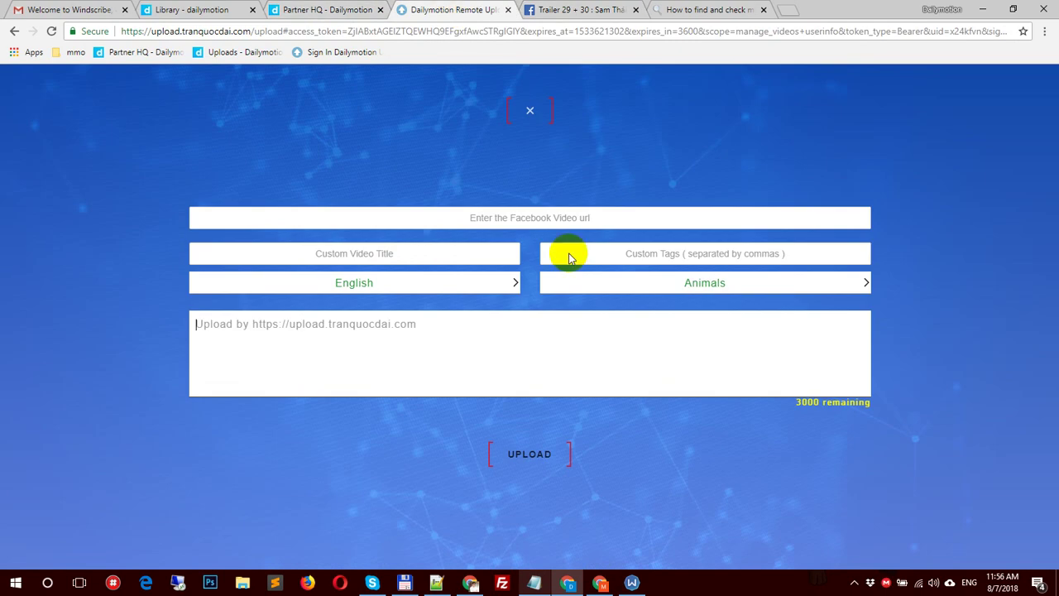
left_click(560, 220)
key("ctrl+v")
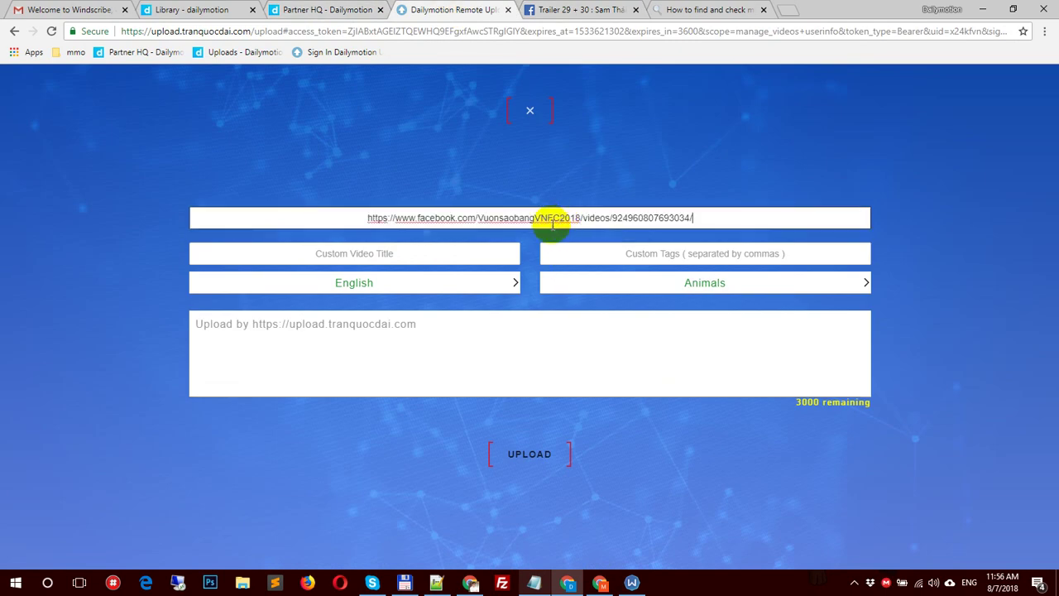
Step: Select the fanpage name 'Vườn Sao Băng 2018 Vietnam Fanpage' in the Facebook post
left_click(569, 9)
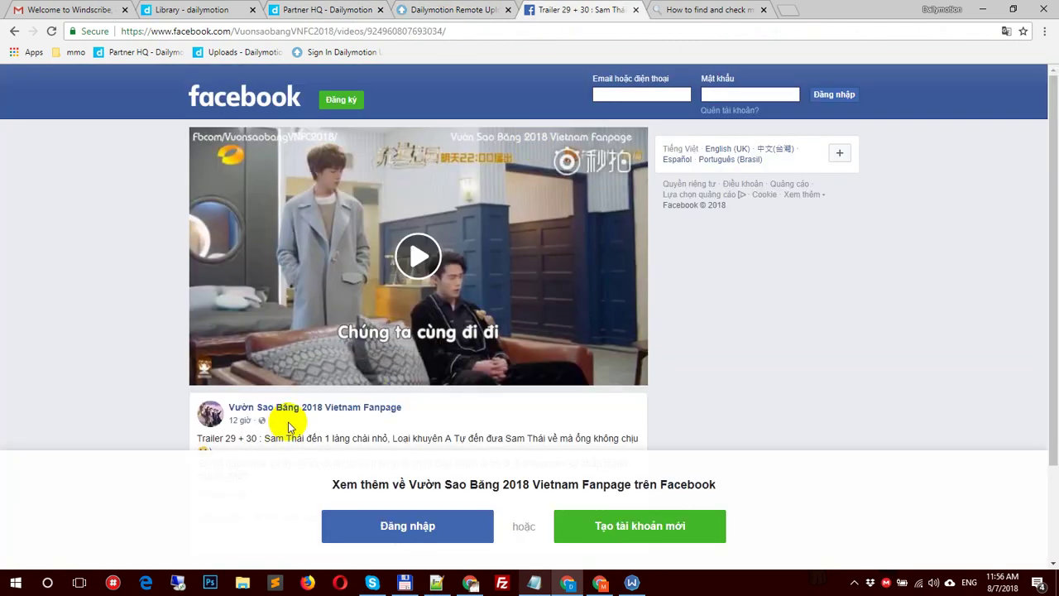
scroll(273, 331, "down", 2)
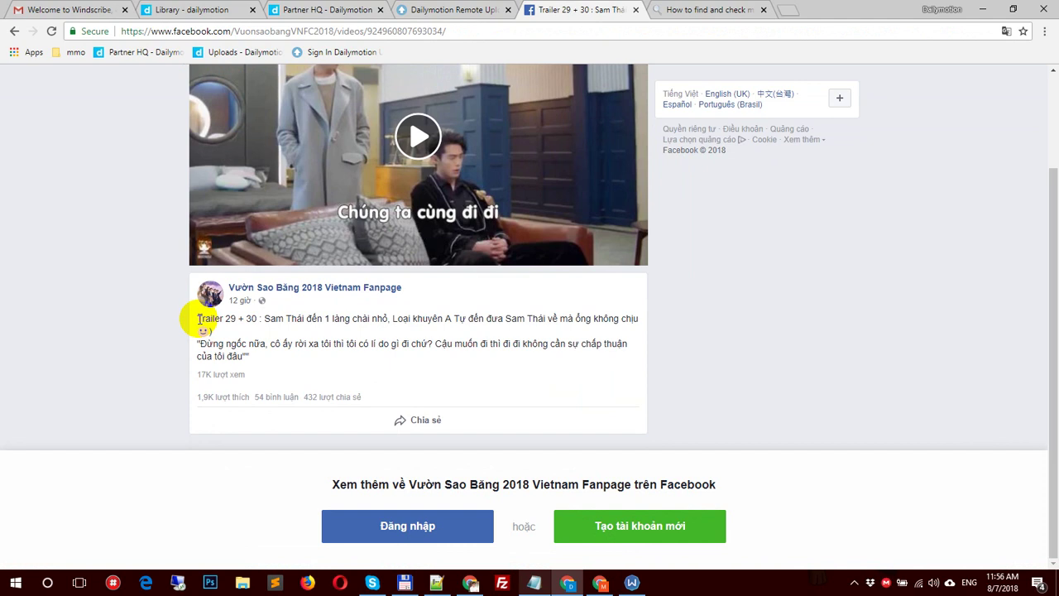
left_click_drag(416, 291, 235, 286)
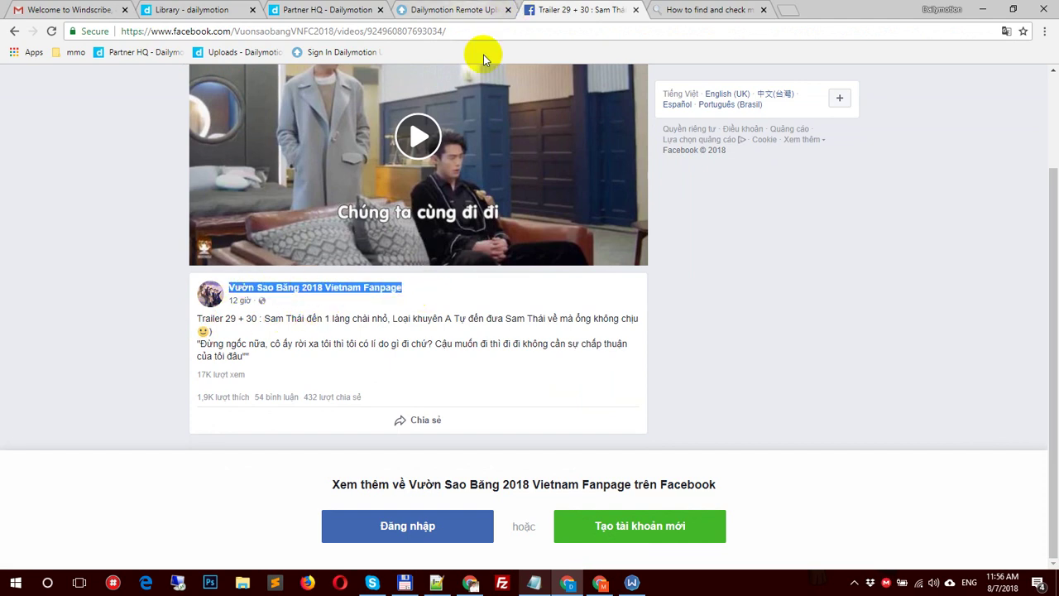
left_click(451, 10)
Step: Set the Custom Video Title to 'Vườn Sao Băng 2018 Vietnam tập 30' from the pasted fanpage name
left_click(424, 254)
key("ctrl+v")
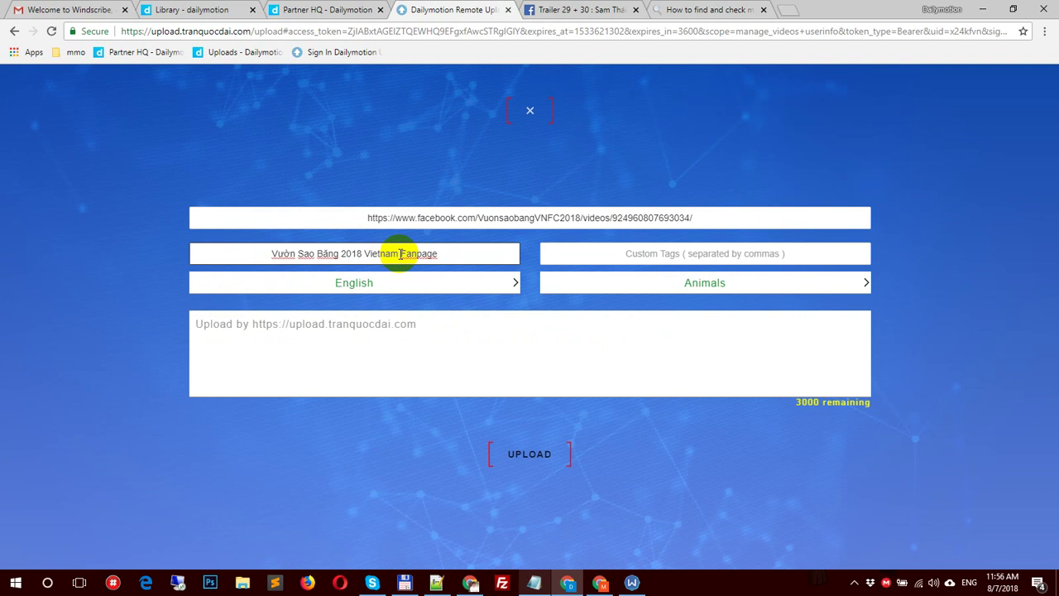
left_click_drag(401, 254, 509, 256)
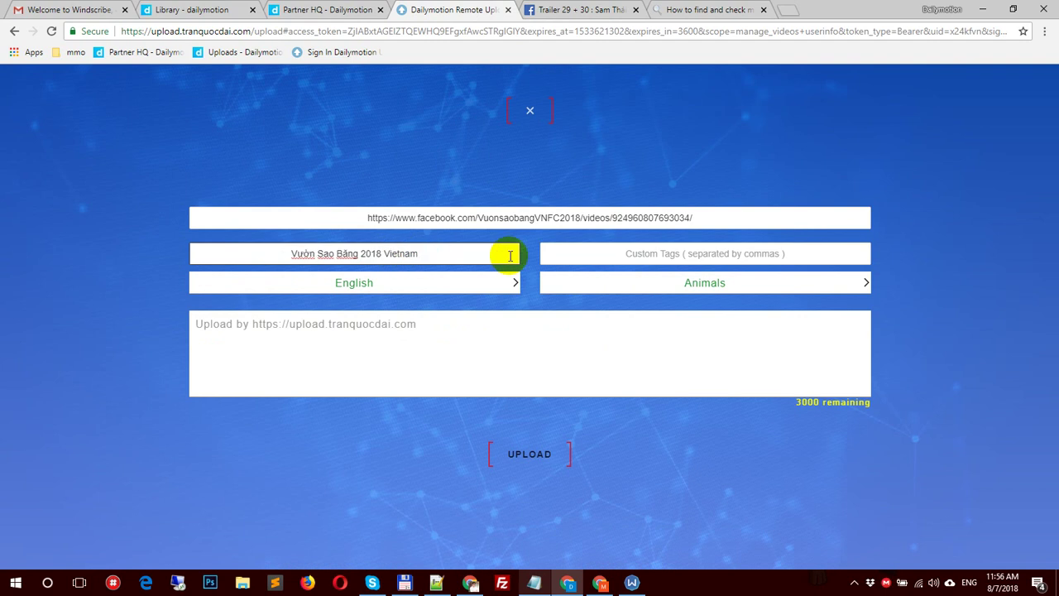
key("ctrl+a")
left_click(587, 10)
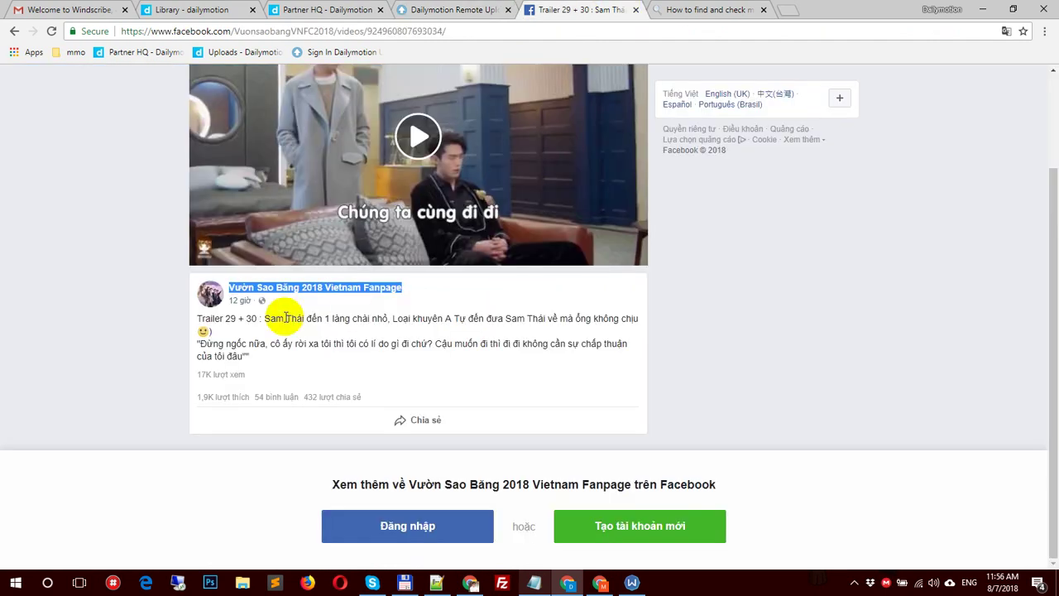
left_click(223, 318)
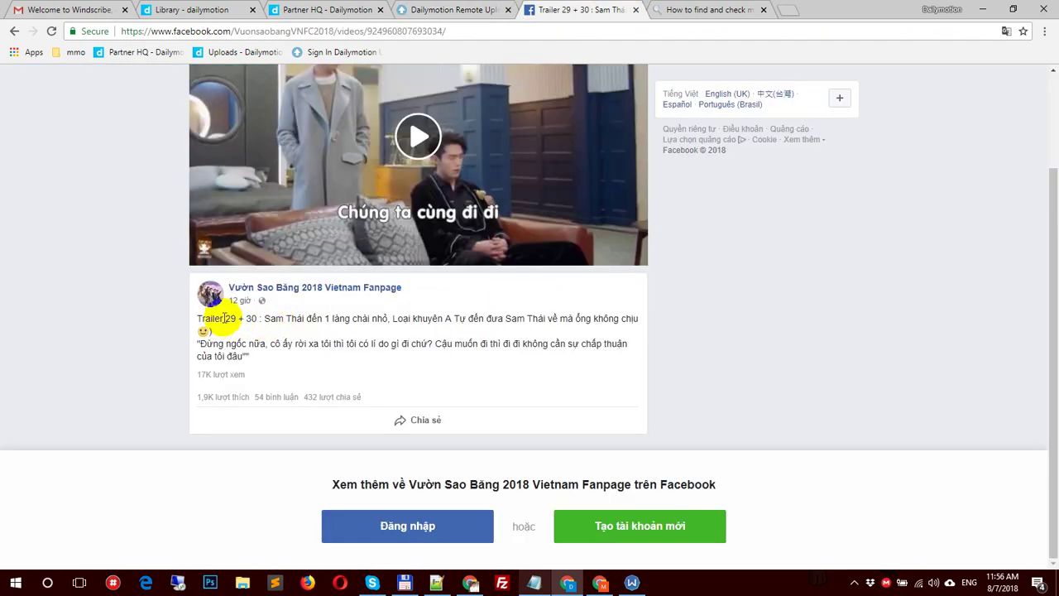
left_click(434, 9)
left_click(440, 251)
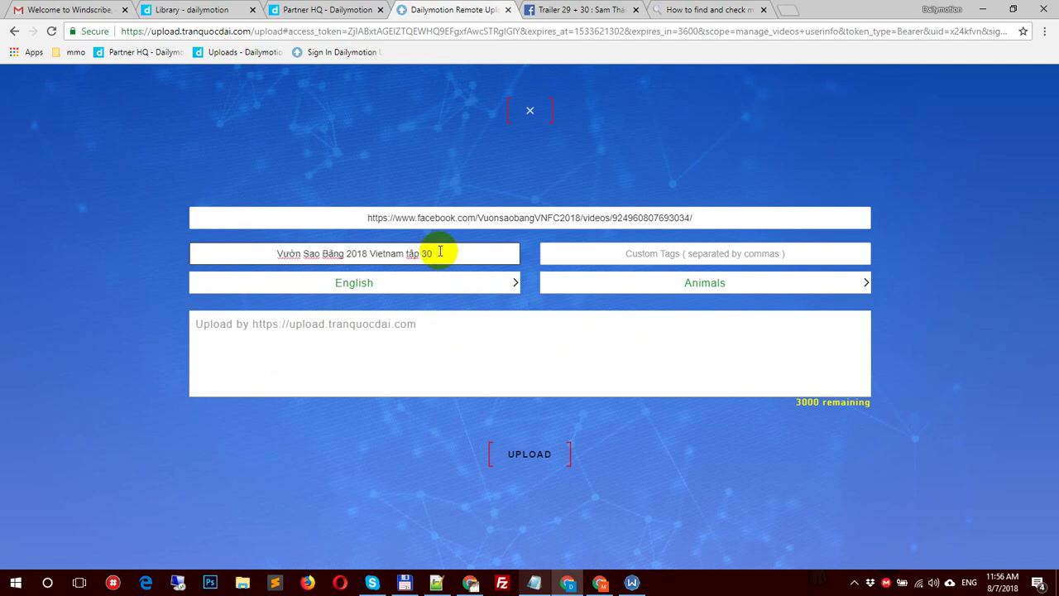
Step: Copy the title into the video description
key("ctrl+a")
key("ctrl+c")
left_click(425, 331)
key("ctrl+v")
Step: Set the video language to Vietnamese and the category to Movies
left_click(444, 283)
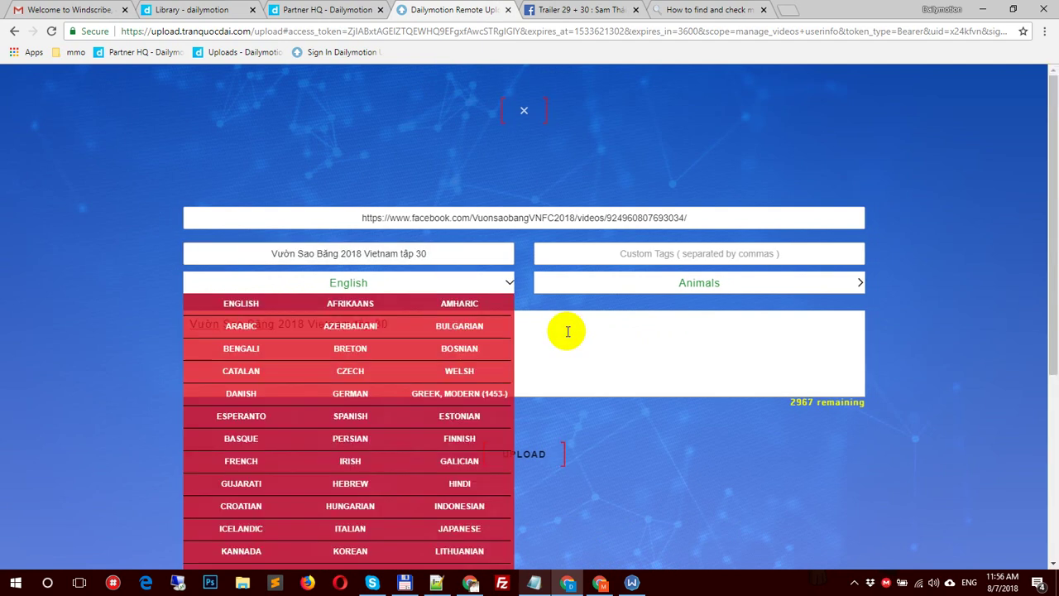
scroll(378, 425, "down", 5)
left_click(229, 496)
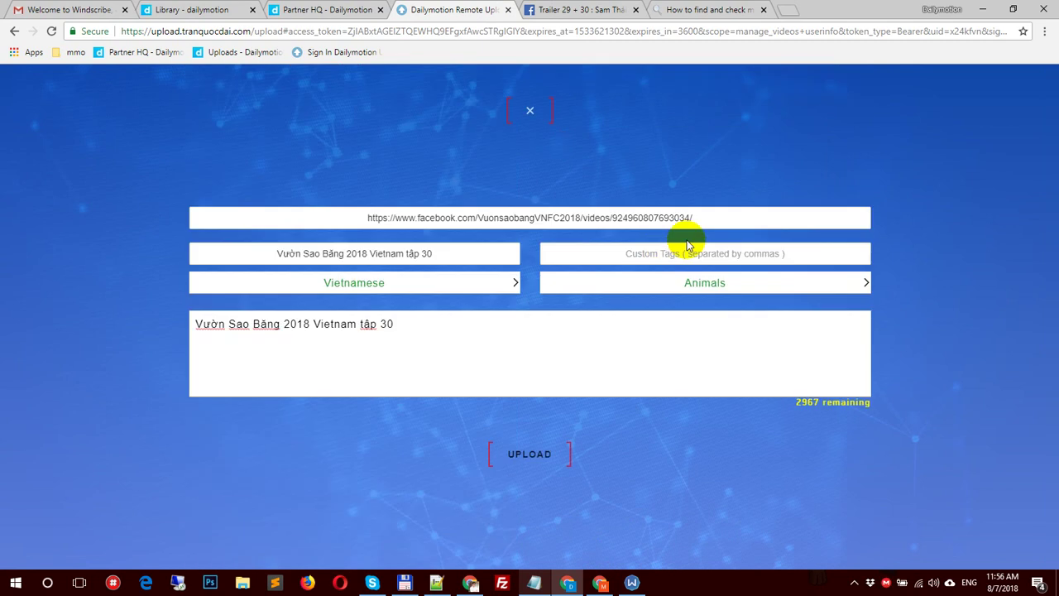
left_click(702, 286)
left_click(789, 411)
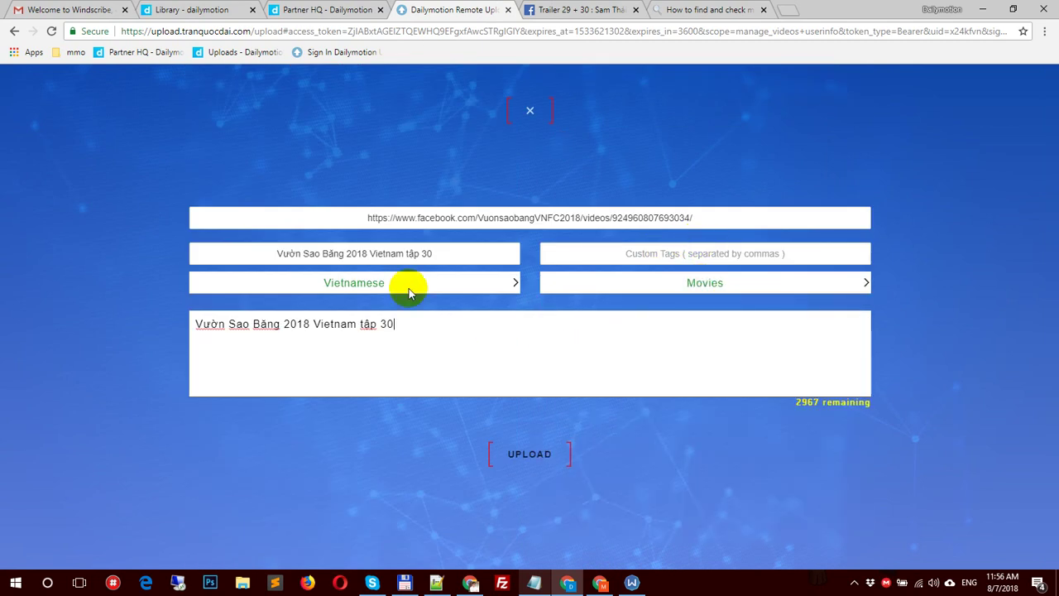
Step: Fill Custom Tags with comma-separated 'Vườn Sao Băng 2018' tags and start the upload
left_click_drag(253, 248, 373, 254)
key("ctrl+c")
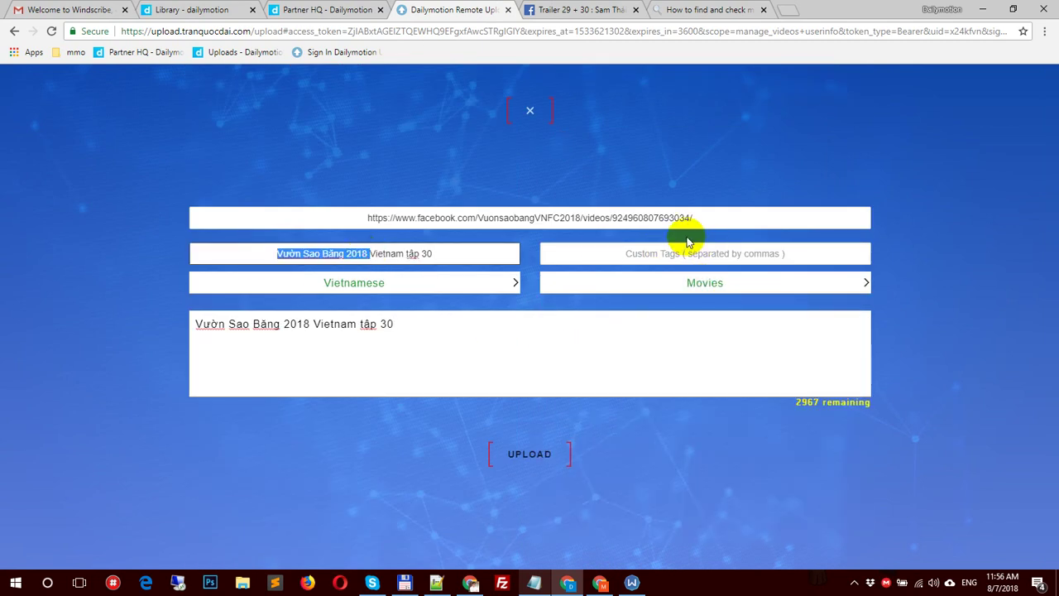
left_click(669, 258)
key("ctrl+v")
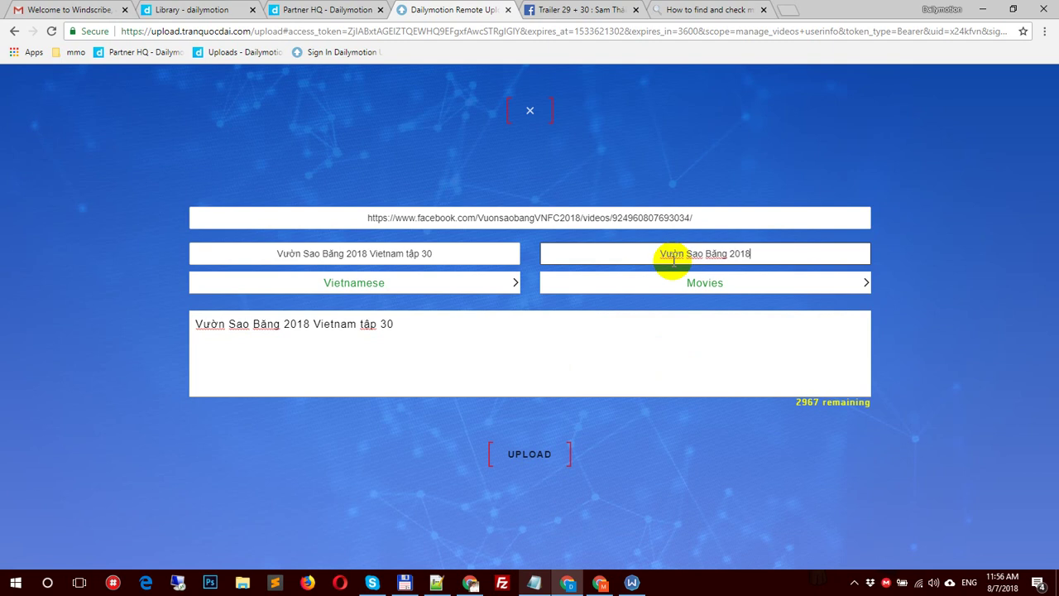
type(",")
key("ctrl+v")
key("BackSpace")
key("BackSpace")
key("BackSpace")
key("BackSpace")
key("BackSpace")
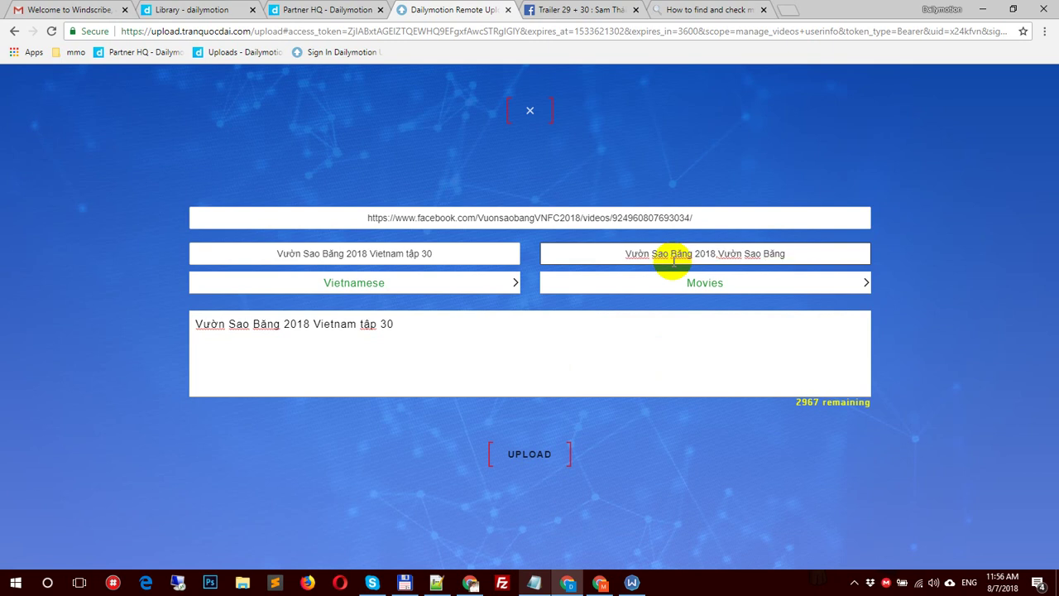
left_click(531, 450)
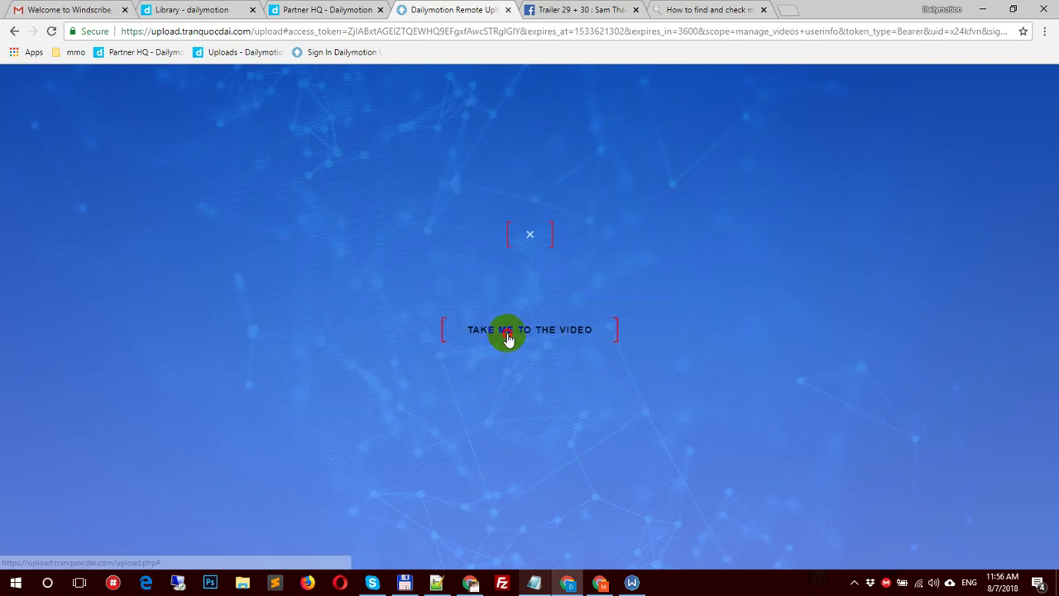
Step: Open the uploaded episode on Dailymotion and confirm whoer.net shows IP 27.122.12.240 in Hong Kong
left_click(507, 332)
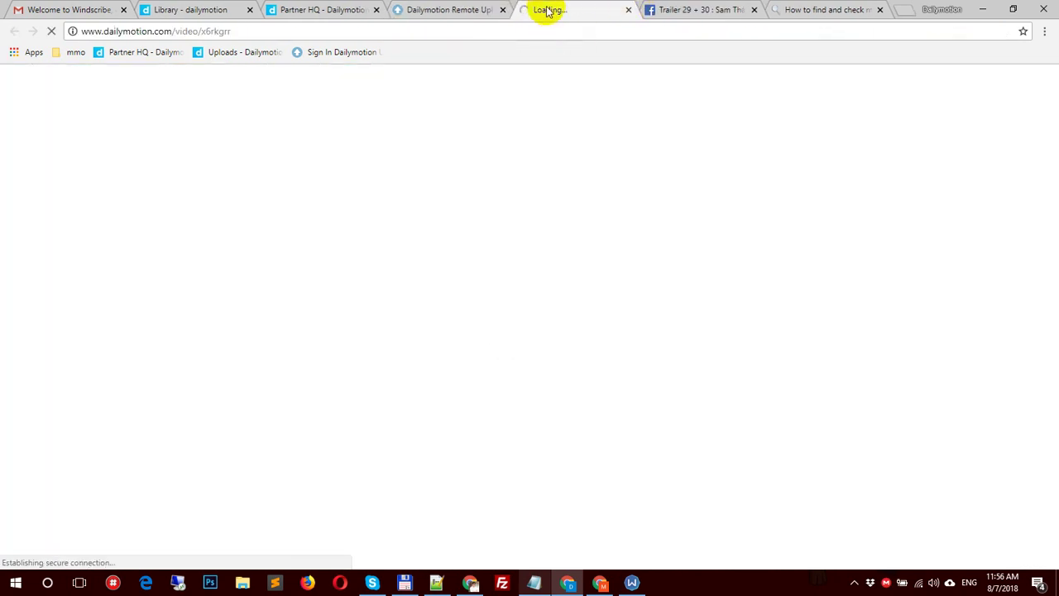
left_click(816, 9)
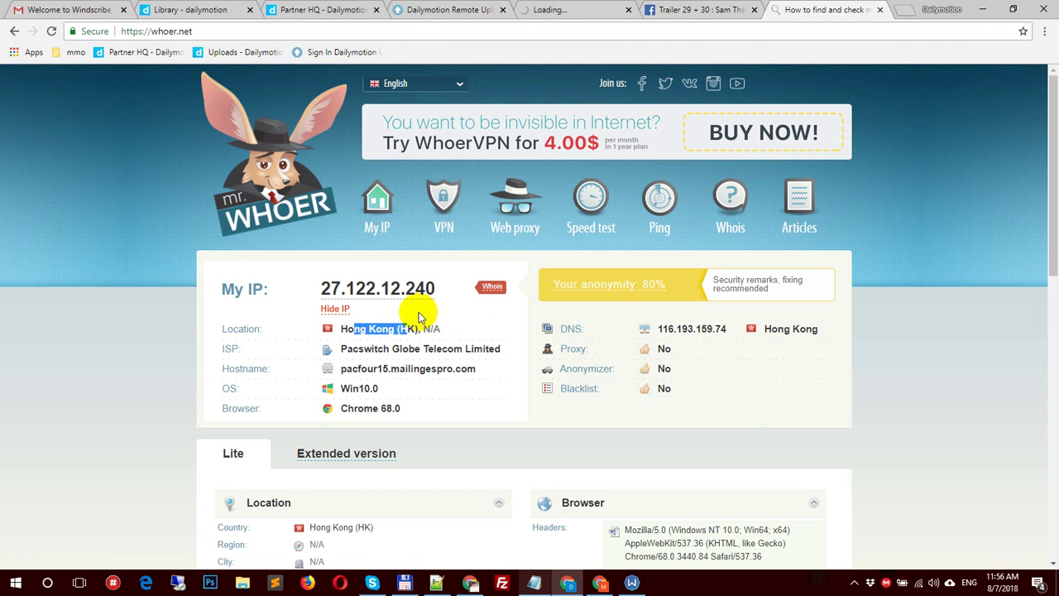
left_click_drag(318, 295, 436, 286)
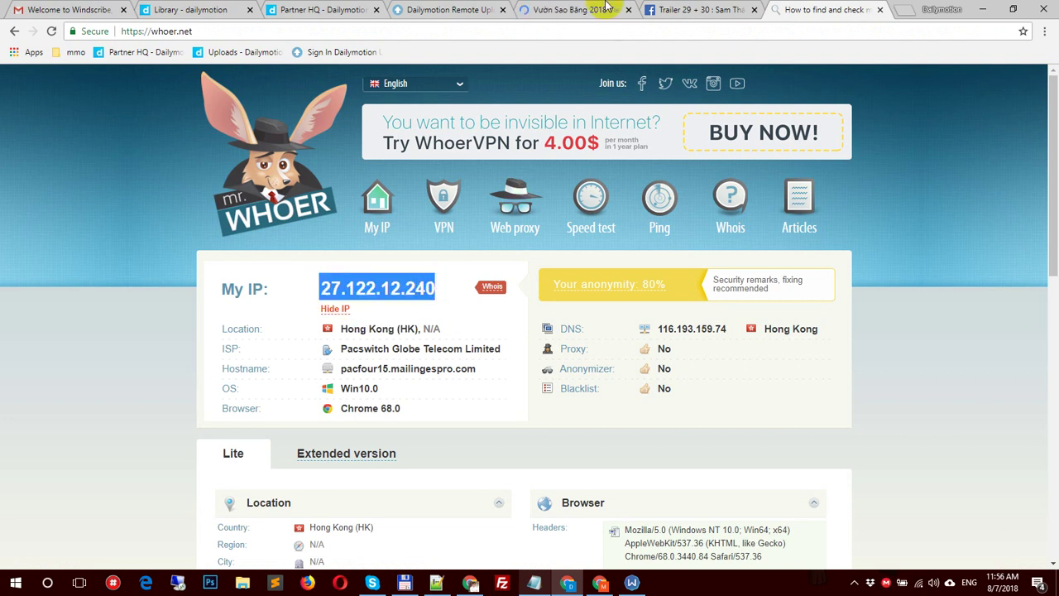
left_click(577, 10)
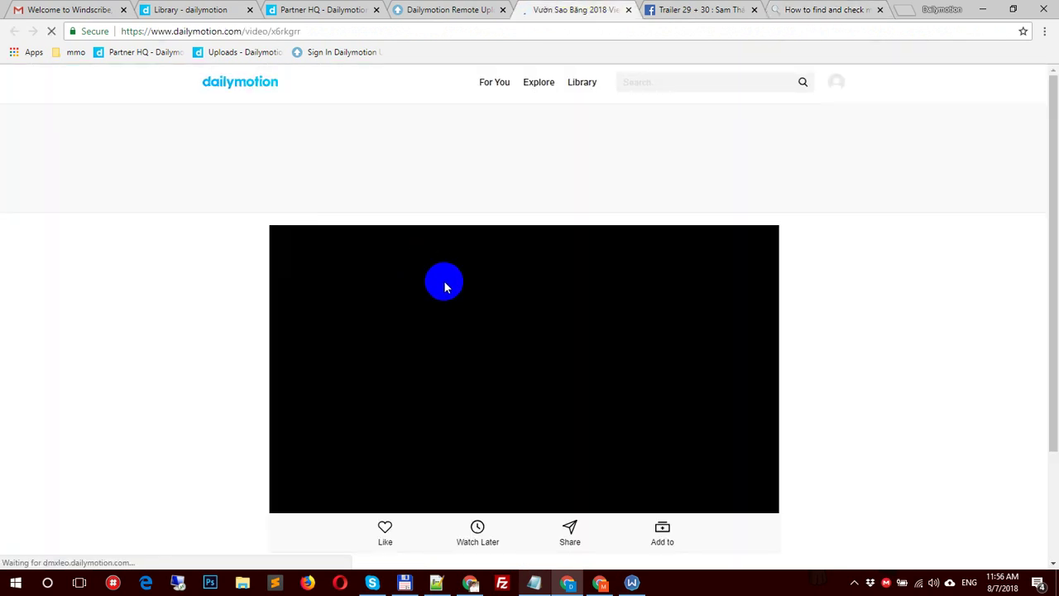
scroll(451, 366, "down", 3)
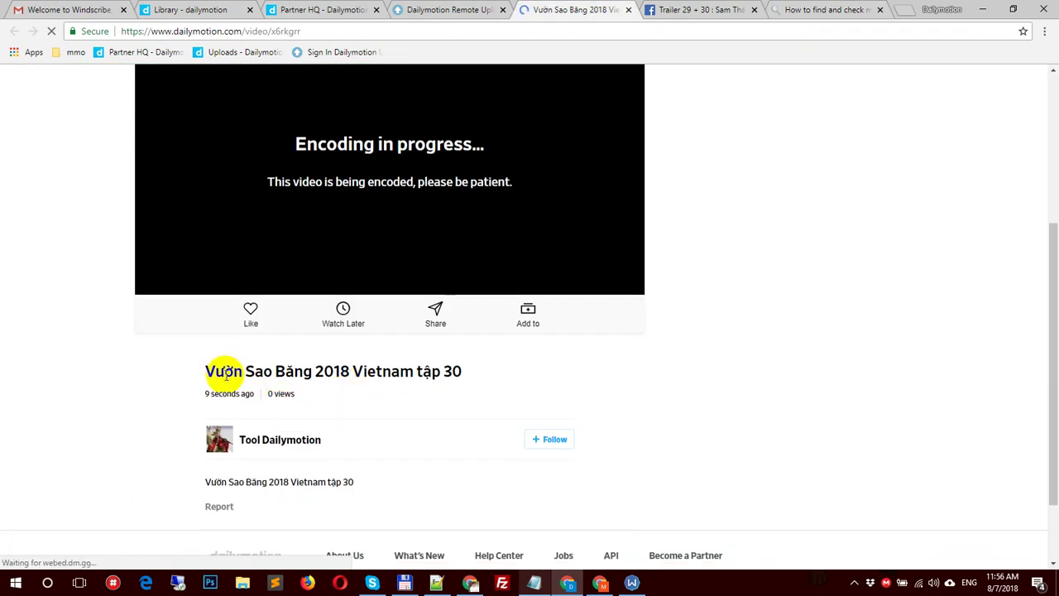
left_click_drag(216, 370, 499, 369)
left_click(519, 367)
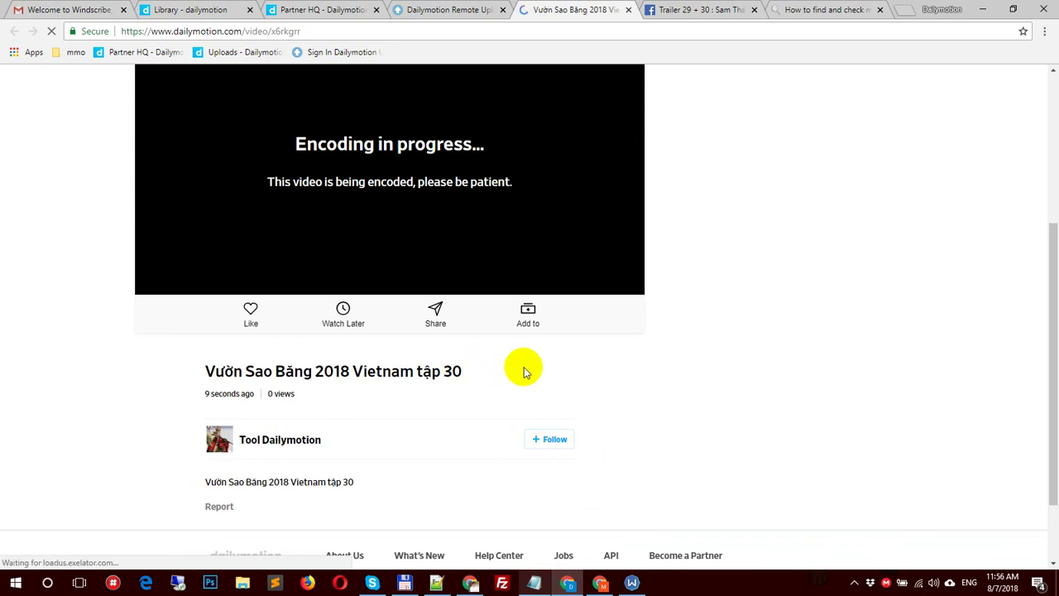
left_click(873, 10)
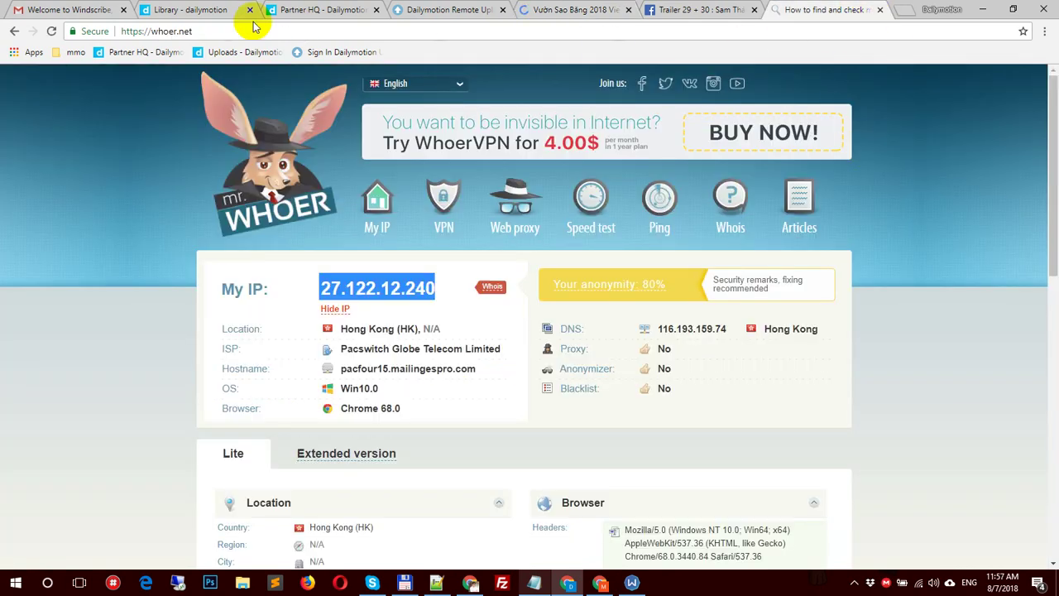
Step: View the channel's uploads list showing 'Vườn Sao Băng 2018 Vietnam tập 30' publishing
left_click(193, 10)
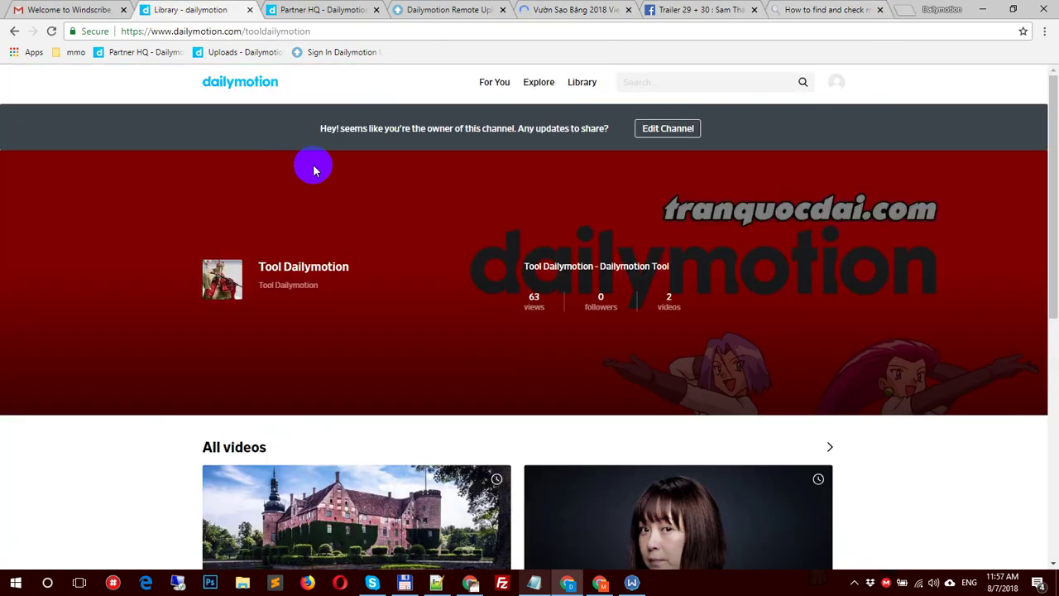
left_click(220, 52)
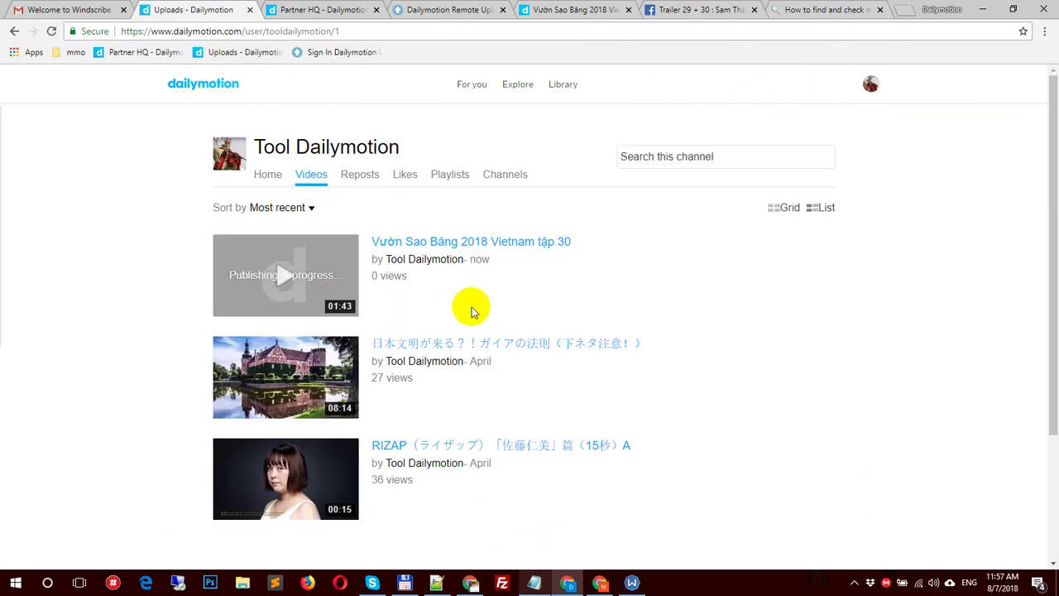
left_click_drag(440, 259, 503, 295)
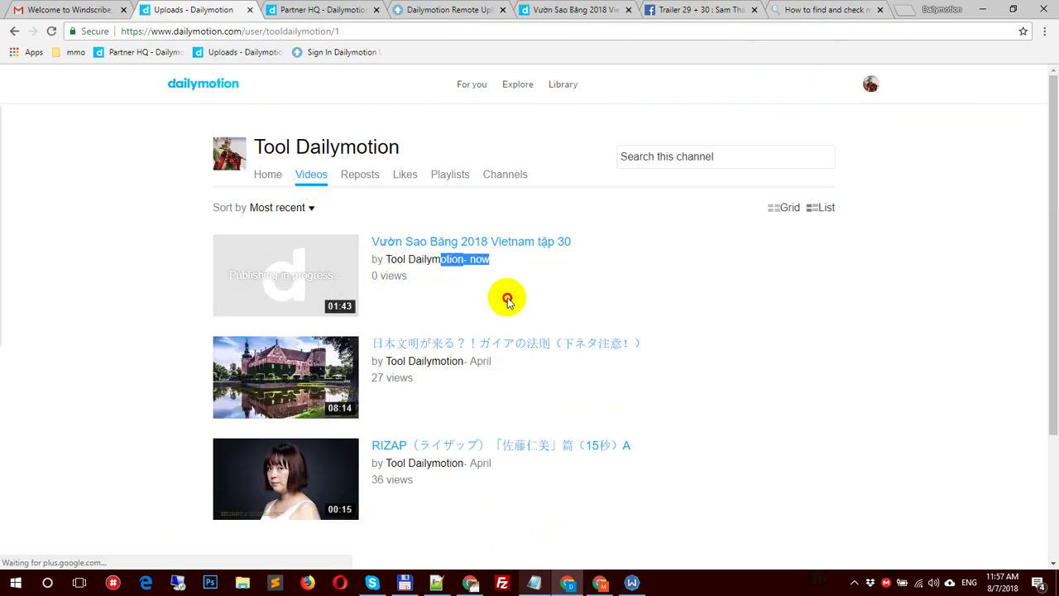
left_click(419, 315)
Step: Close the uploaded video's tab and dismiss the finished-upload panel in the remote uploader
left_click(681, 9)
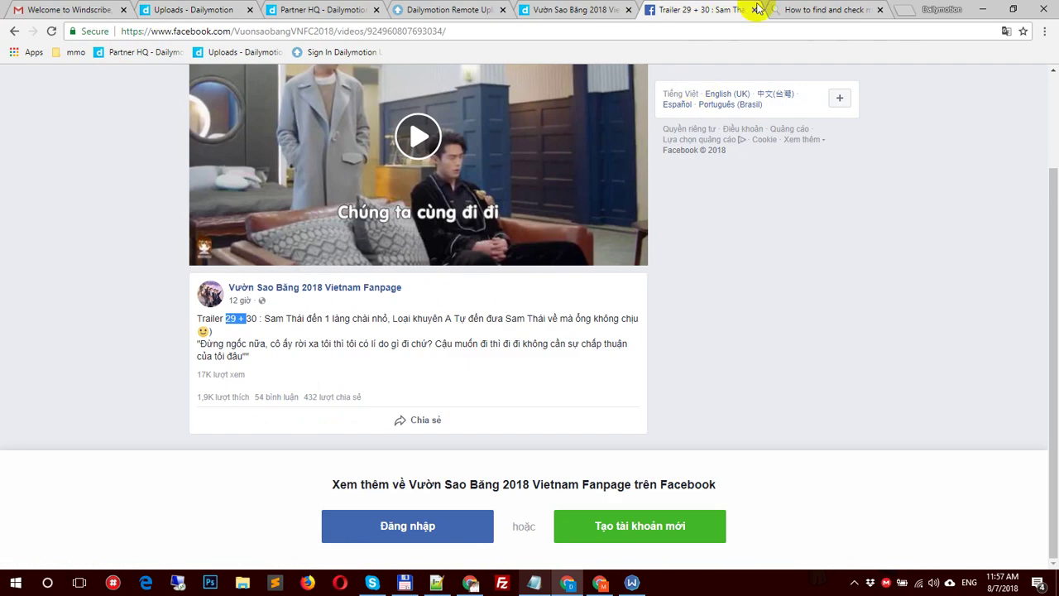
left_click(563, 10)
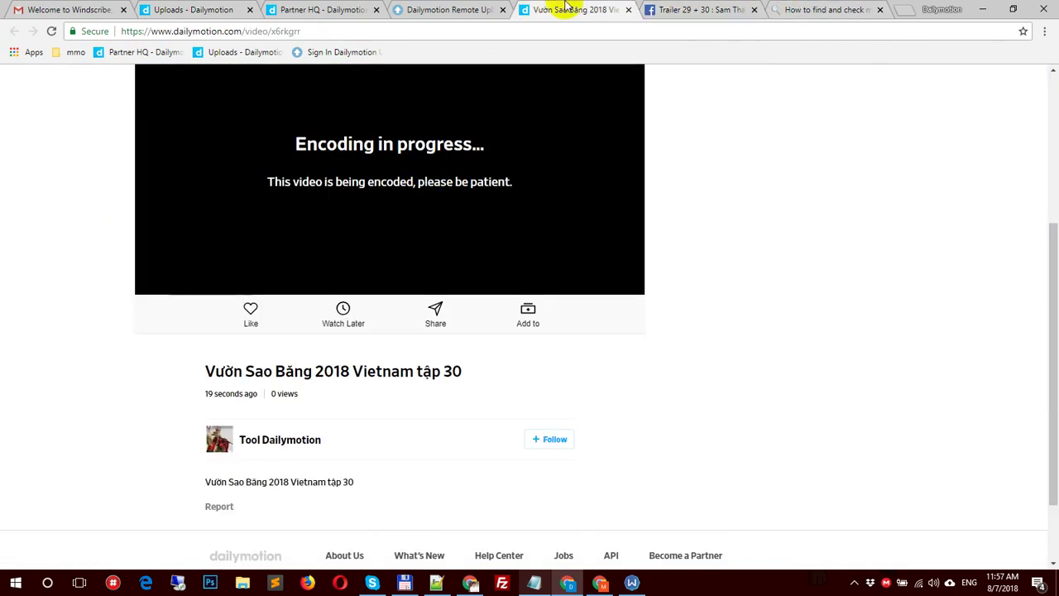
left_click(628, 10)
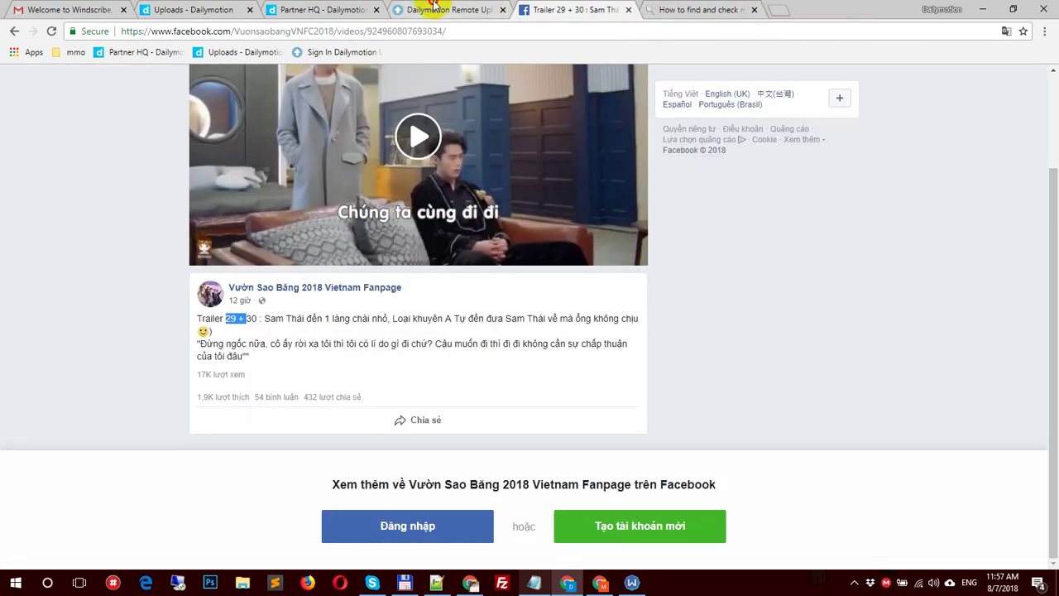
left_click(430, 10)
left_click(613, 328)
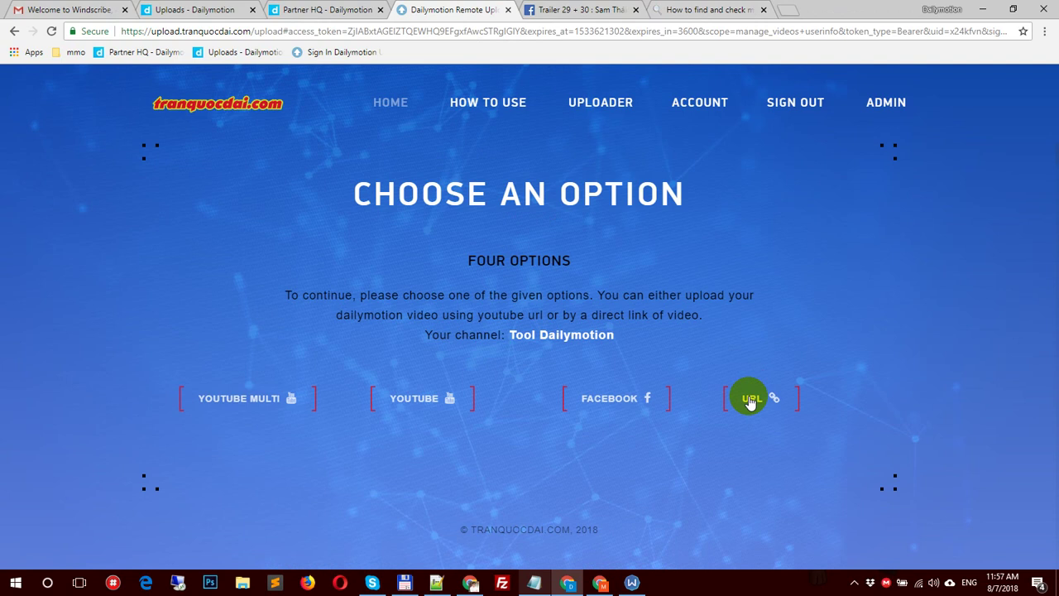
Step: Open and close the direct-URL and YouTube upload forms, then bring up the huong dan notes
left_click(796, 397)
left_click(529, 110)
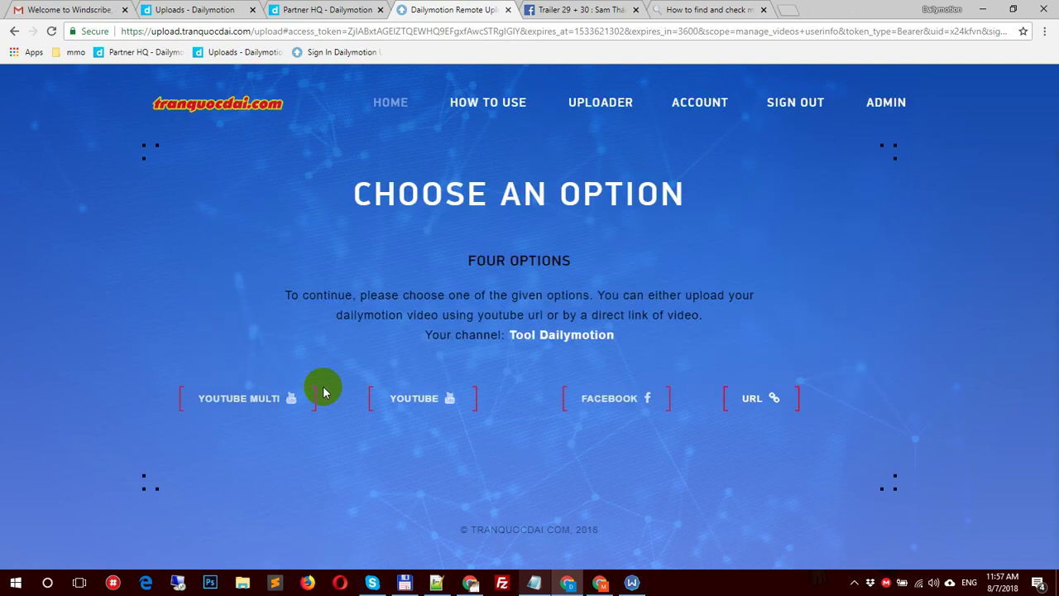
left_click(389, 391)
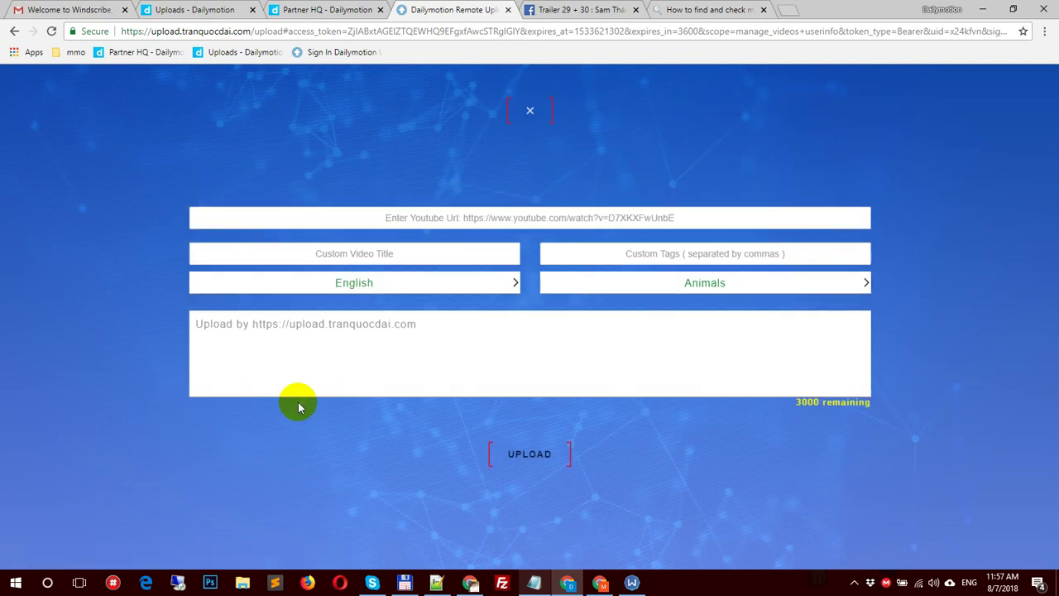
left_click(528, 116)
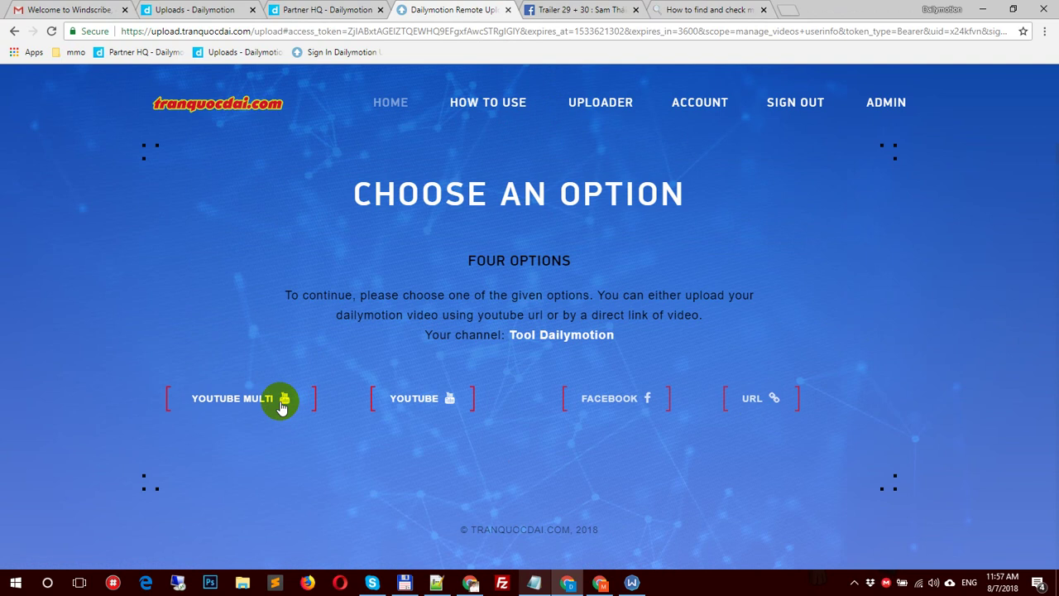
left_click(533, 582)
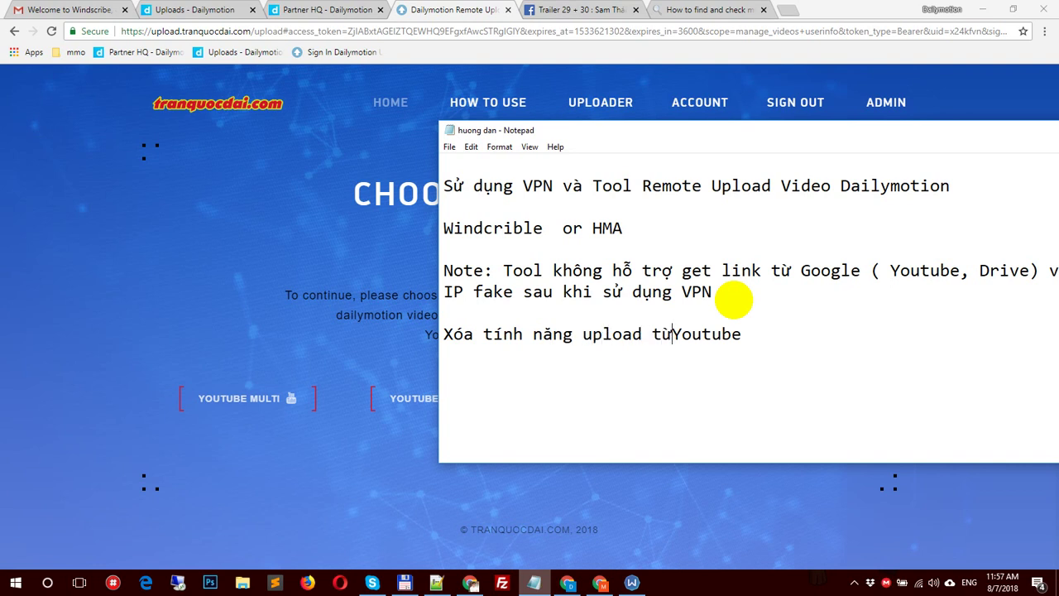
Step: Select the note about removing YouTube upload, then return to the uploader page
left_click_drag(780, 337, 450, 345)
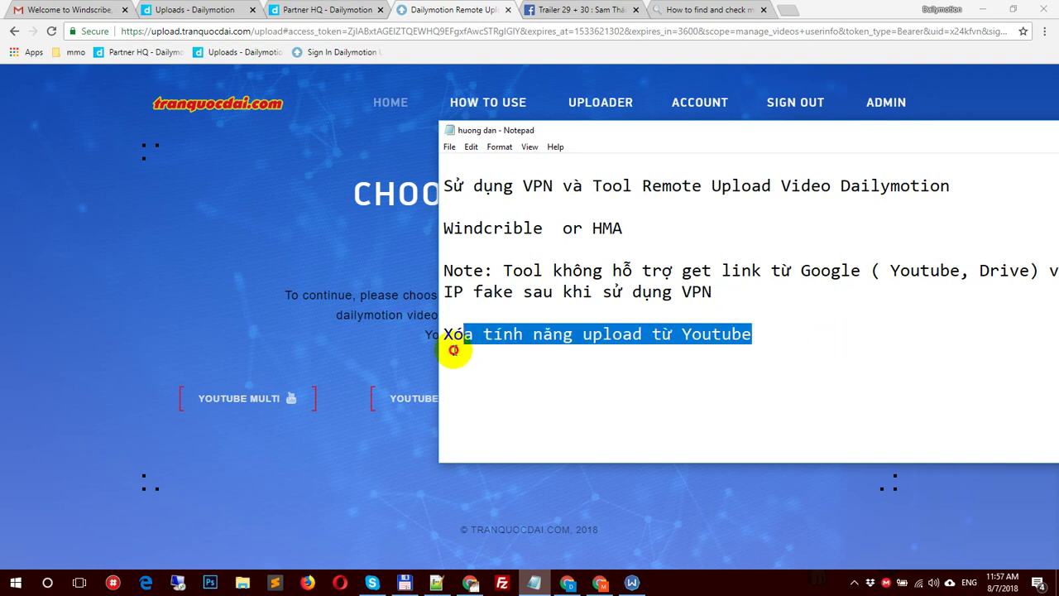
left_click(400, 319)
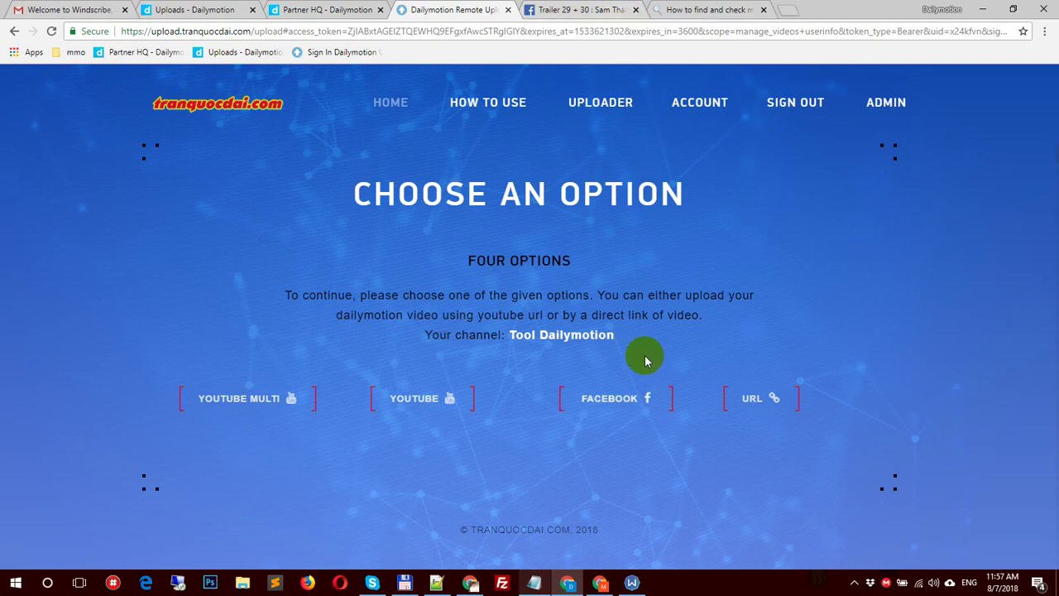
Step: Move the Windscribe window left and open My Account from its main menu
left_click(632, 582)
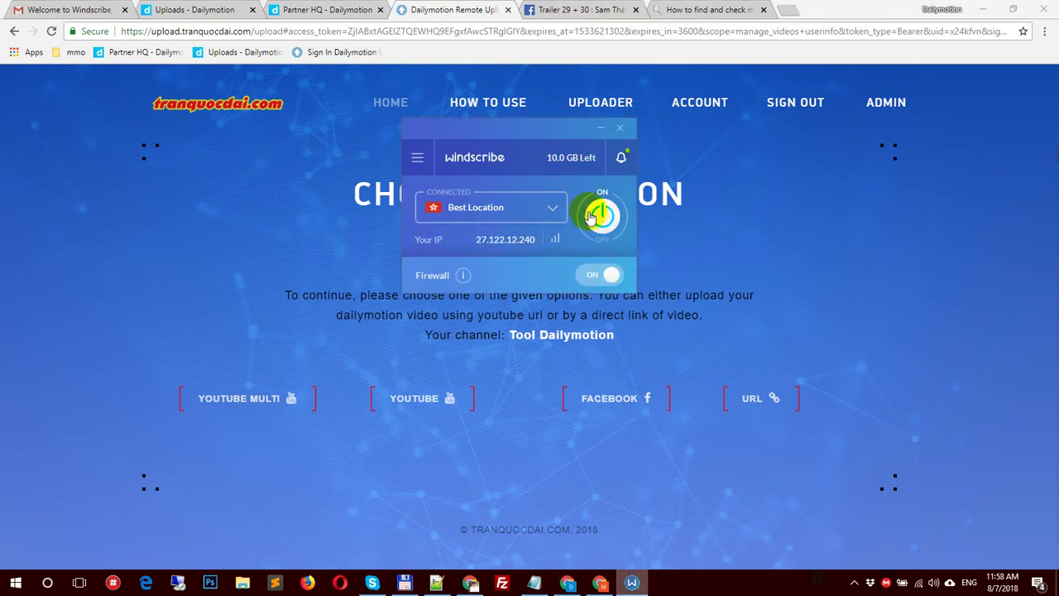
left_click_drag(510, 147, 189, 179)
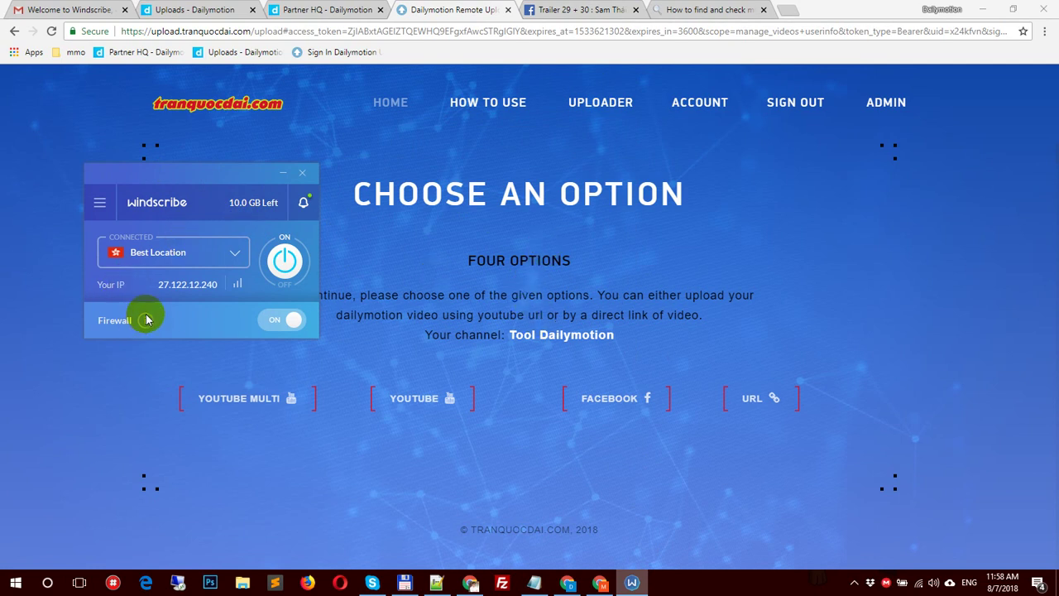
mouse_move(146, 321)
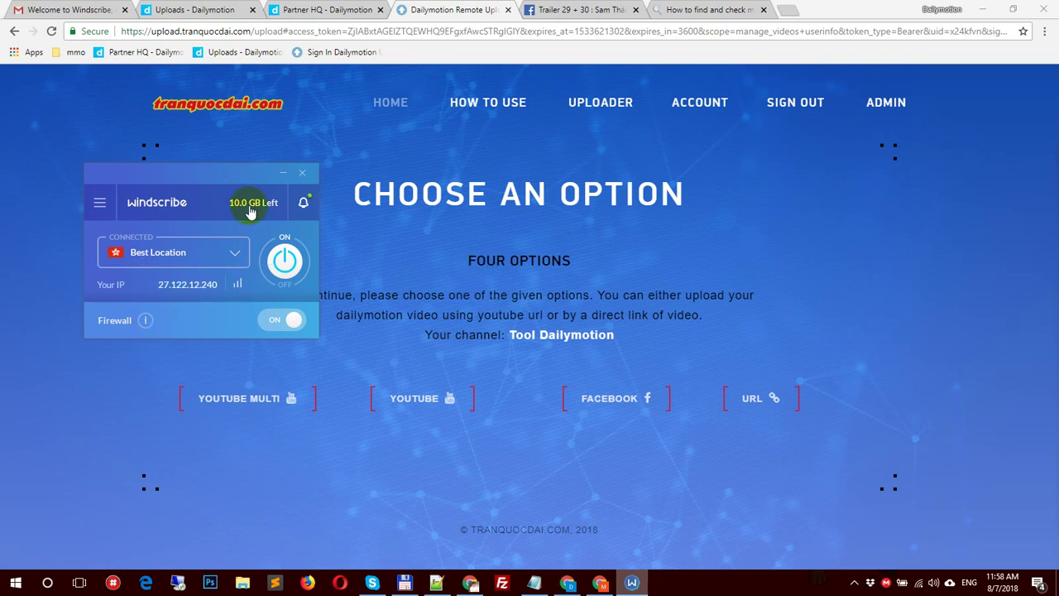
left_click(99, 213)
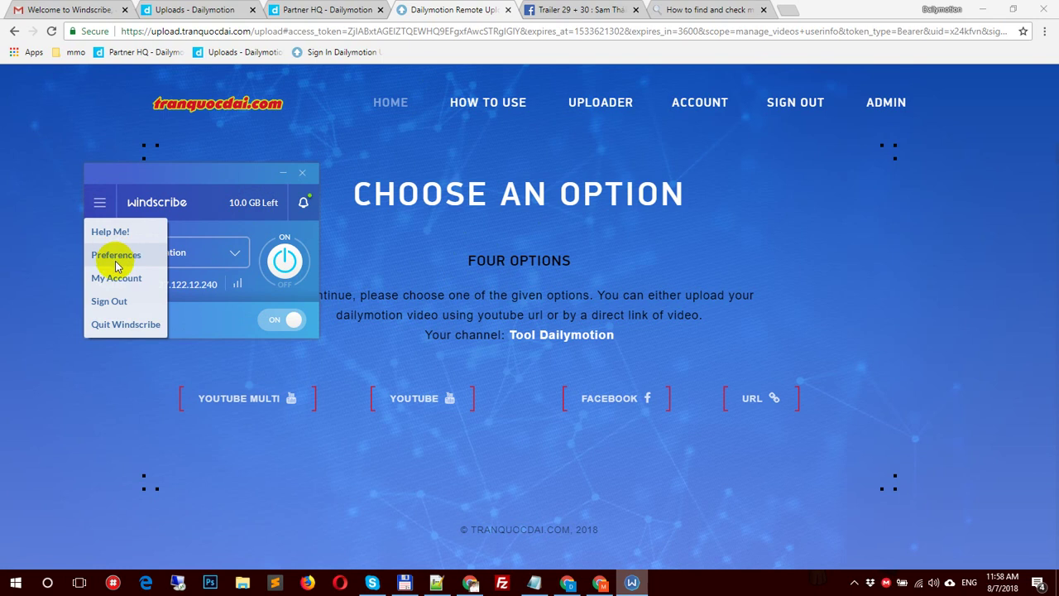
left_click(117, 278)
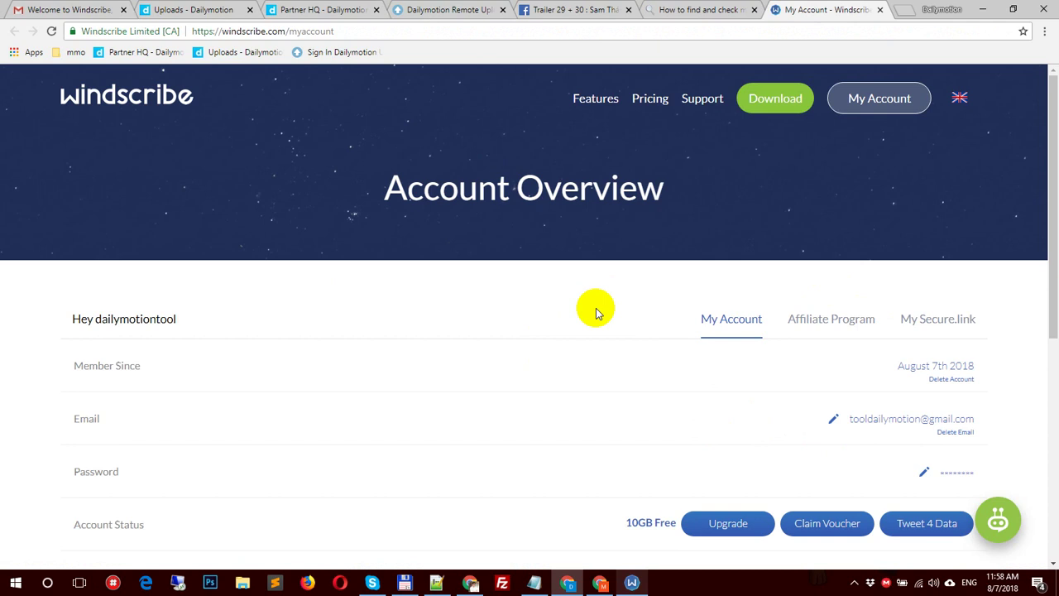
Step: Check the 2.31 MB of 10 GB bandwidth used, then go back to the remote uploader tab
scroll(596, 309, "down", 3)
double_click(903, 433)
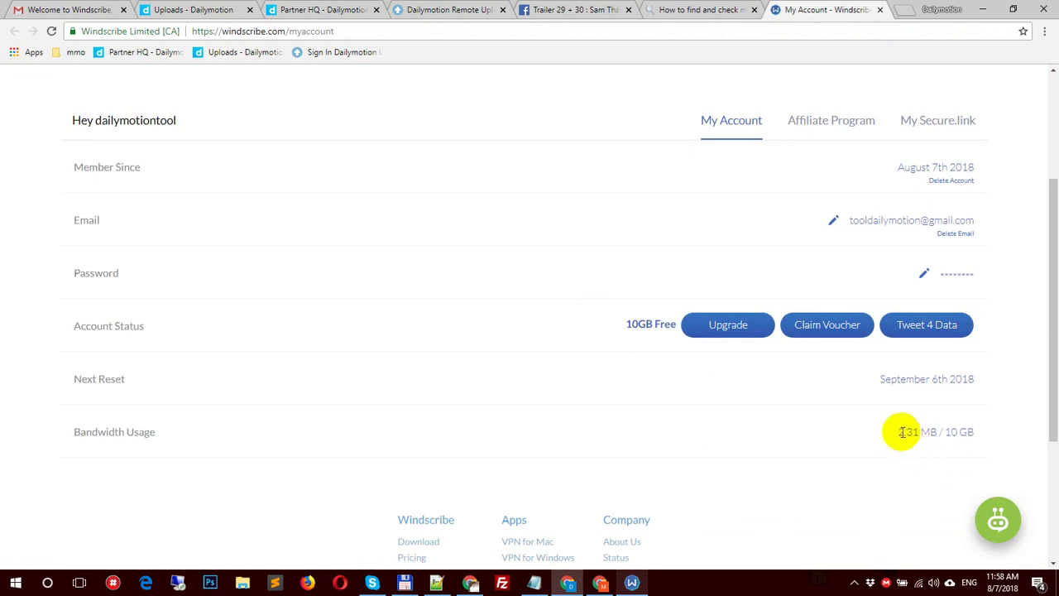
left_click_drag(917, 431, 926, 431)
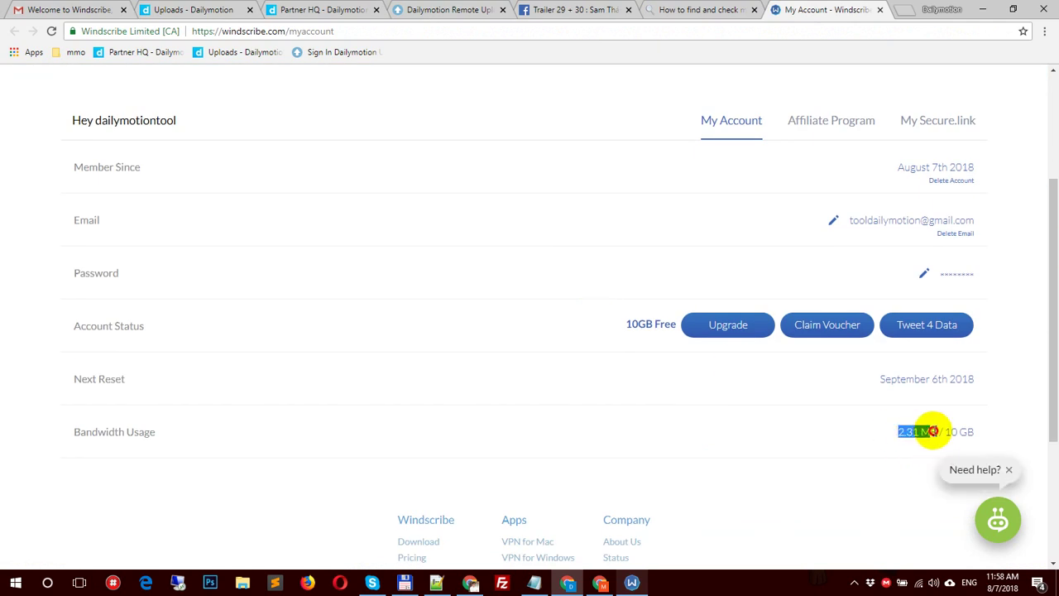
left_click(986, 434)
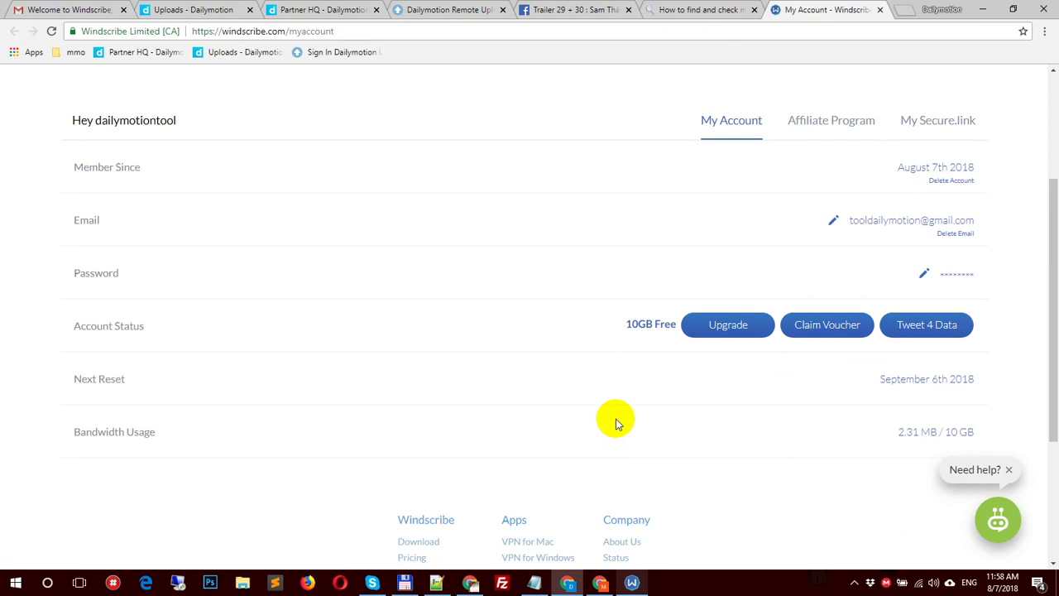
left_click_drag(940, 430, 1001, 437)
scroll(1001, 436, "up", 3)
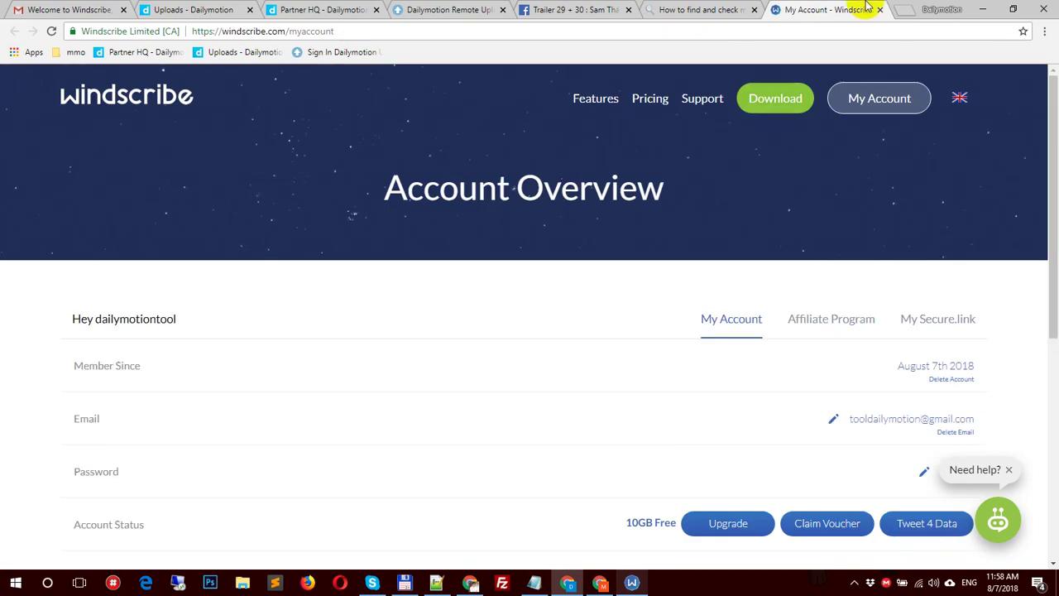
left_click(575, 10)
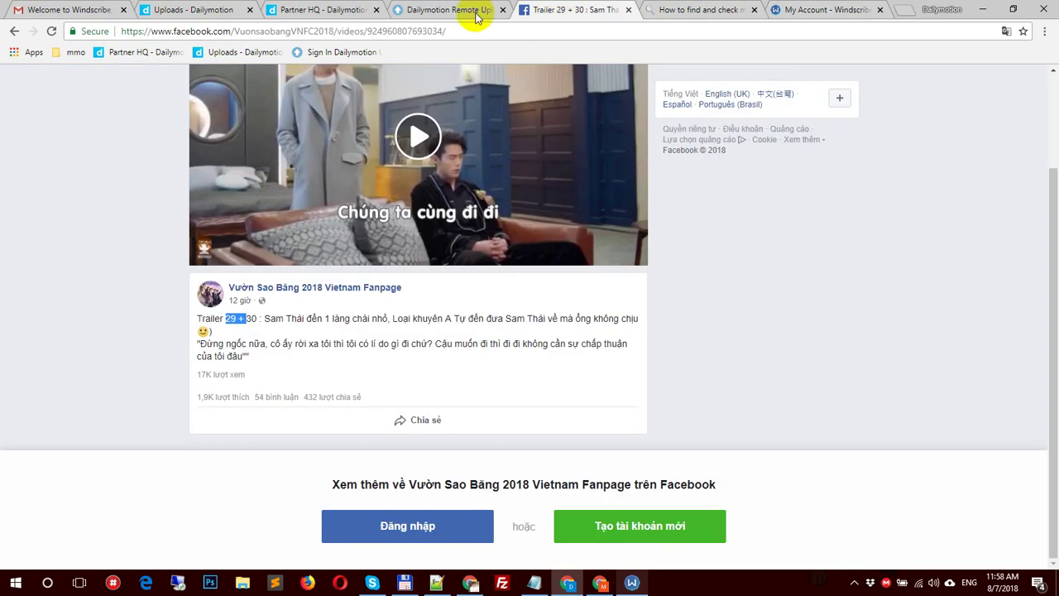
left_click(449, 10)
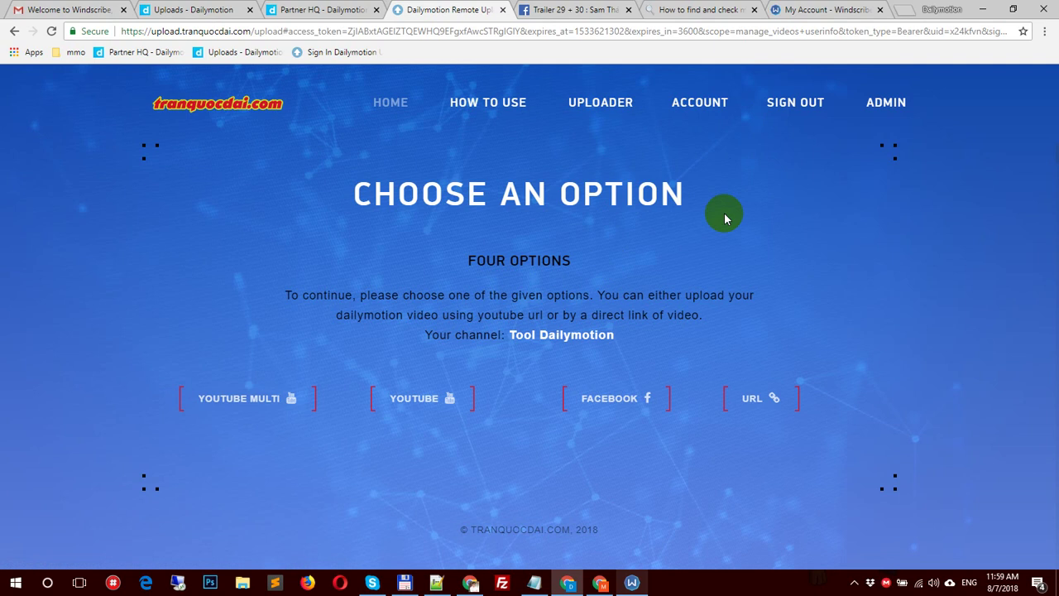
Step: Load the uploader's home dashboard and open the tool's price page
left_click(385, 102)
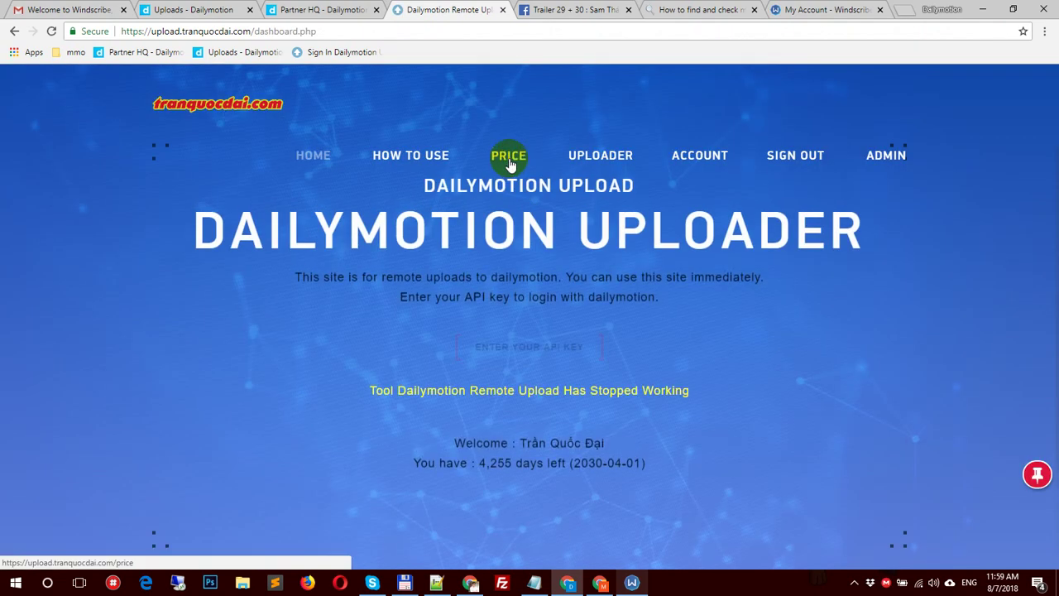
left_click(508, 158)
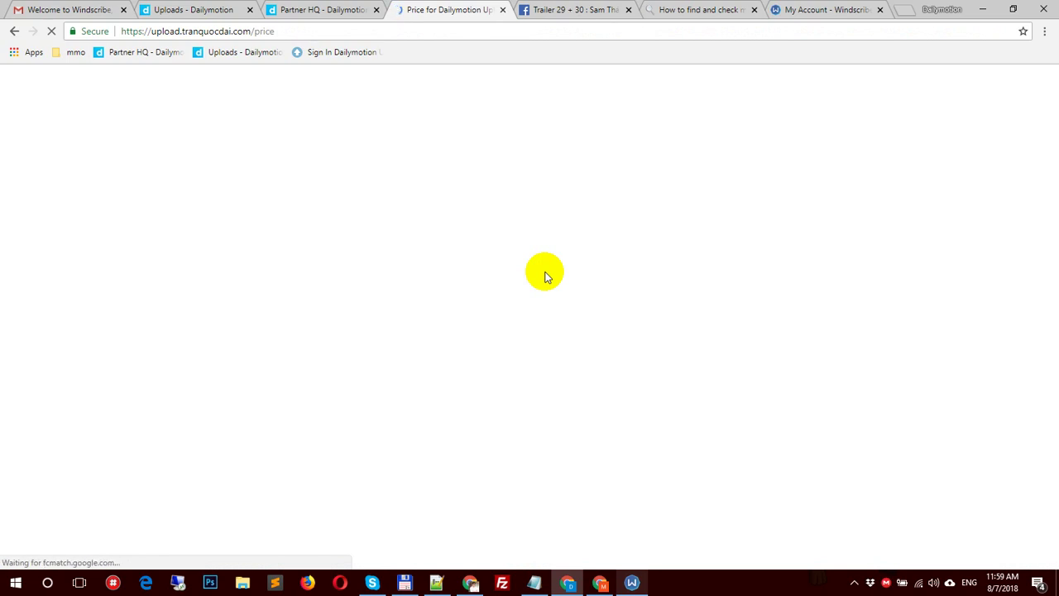
scroll(546, 273, "down", 3)
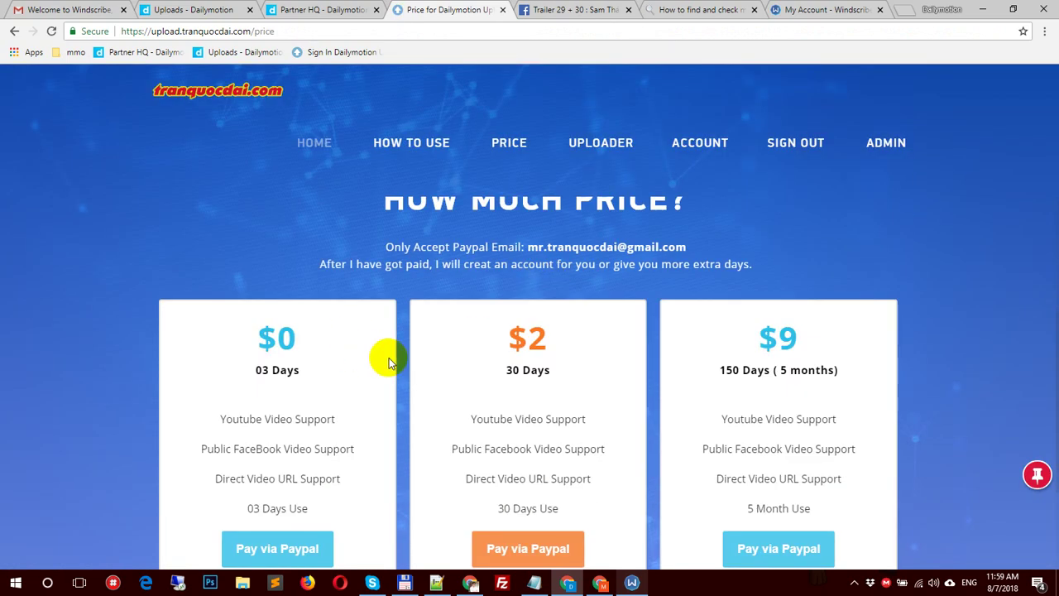
scroll(389, 361, "down", 1)
scroll(343, 293, "up", 1)
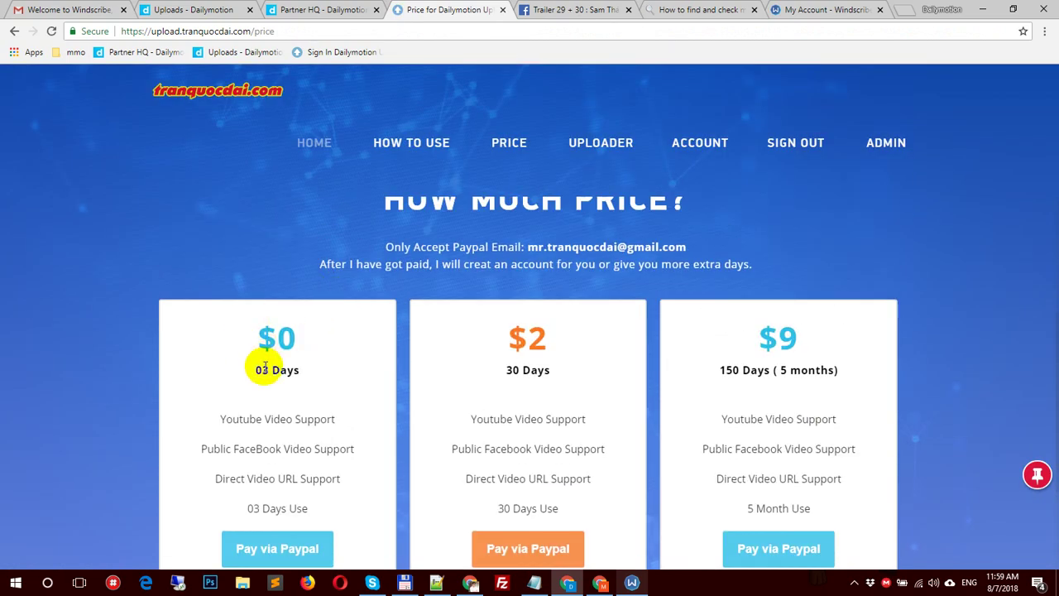
Step: Review the plans ($0 for 3 days, $2 for 30 days, $9 for 5 months) and the PayPal payment address
left_click_drag(264, 368, 337, 369)
left_click(397, 362)
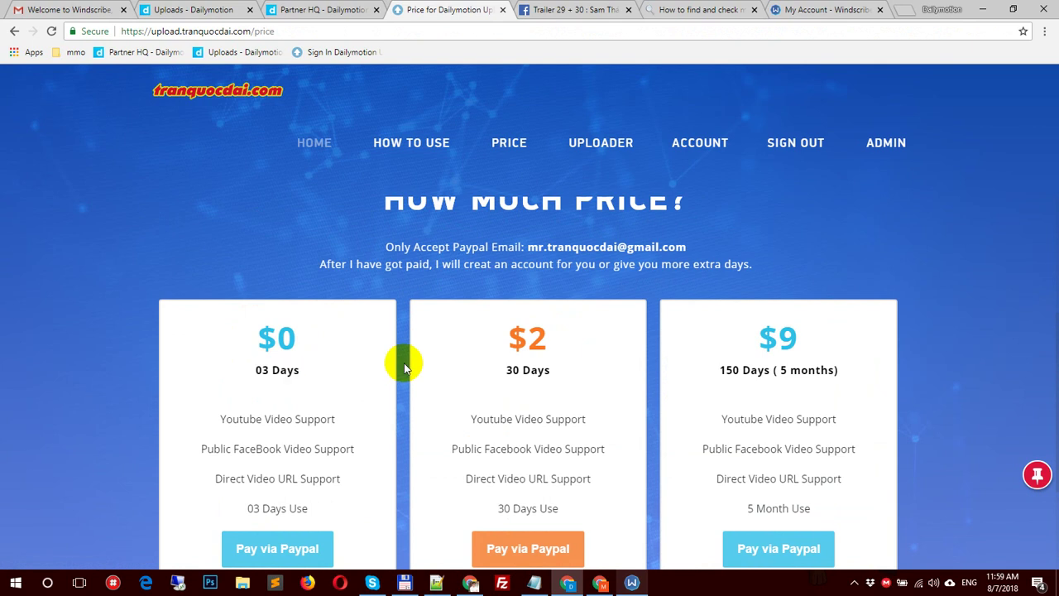
left_click_drag(501, 371, 583, 374)
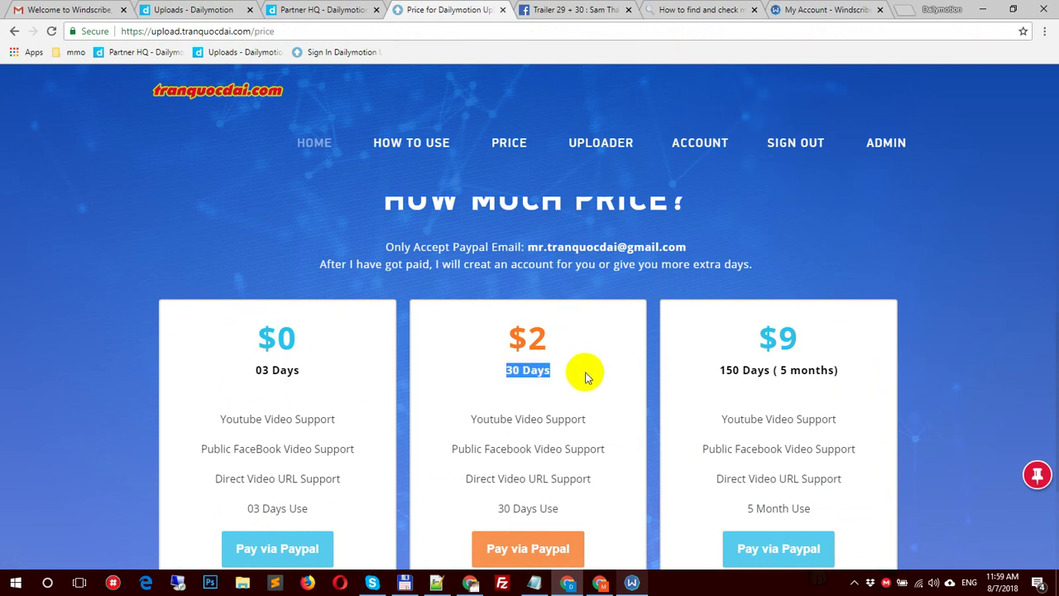
scroll(584, 376, "down", 2)
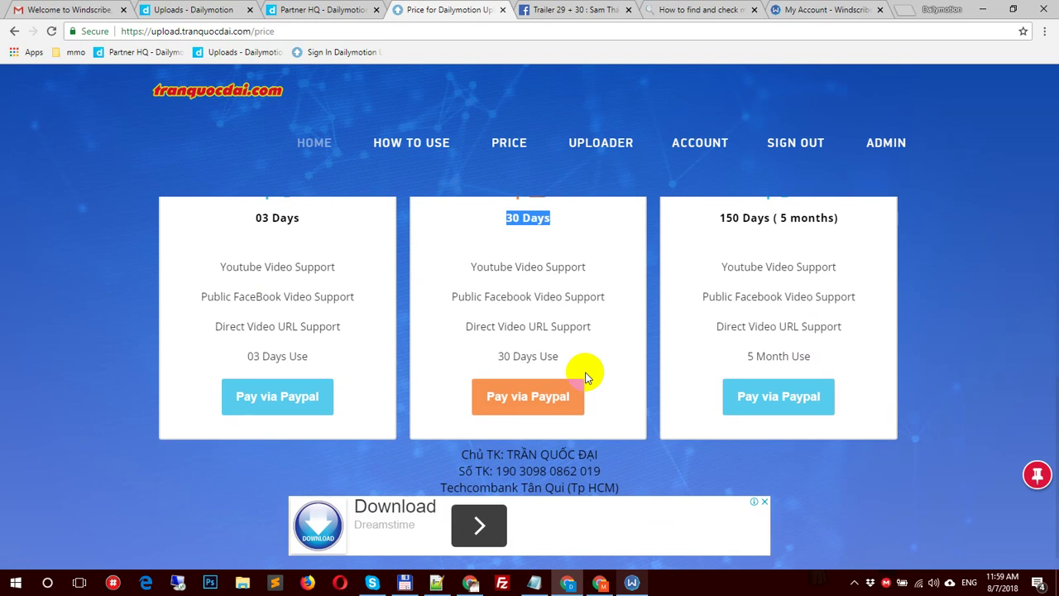
scroll(585, 376, "up", 2)
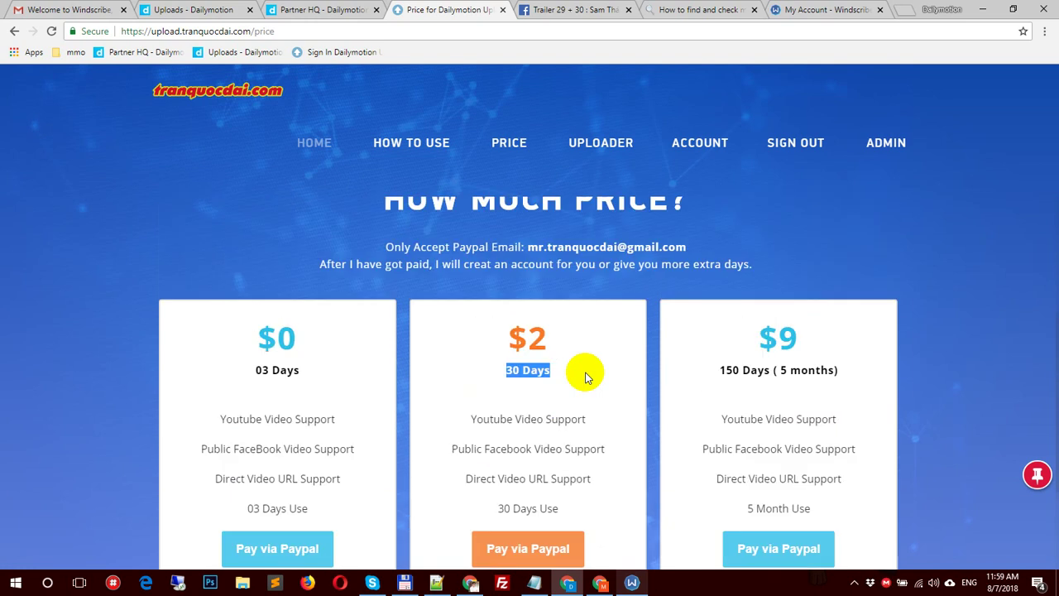
left_click_drag(770, 370, 841, 369)
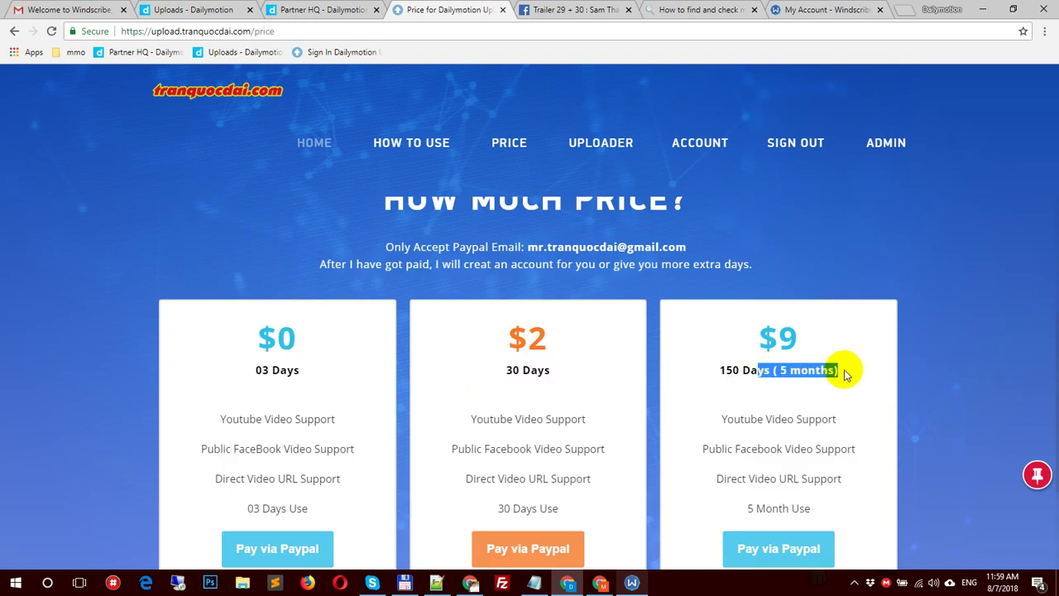
left_click(742, 370)
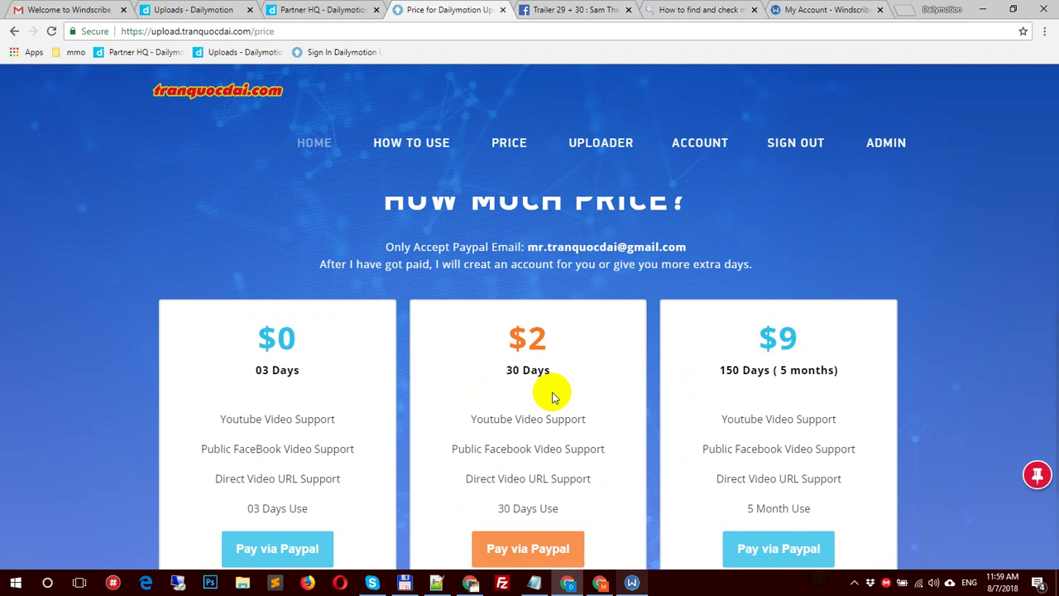
scroll(553, 397, "up", 3)
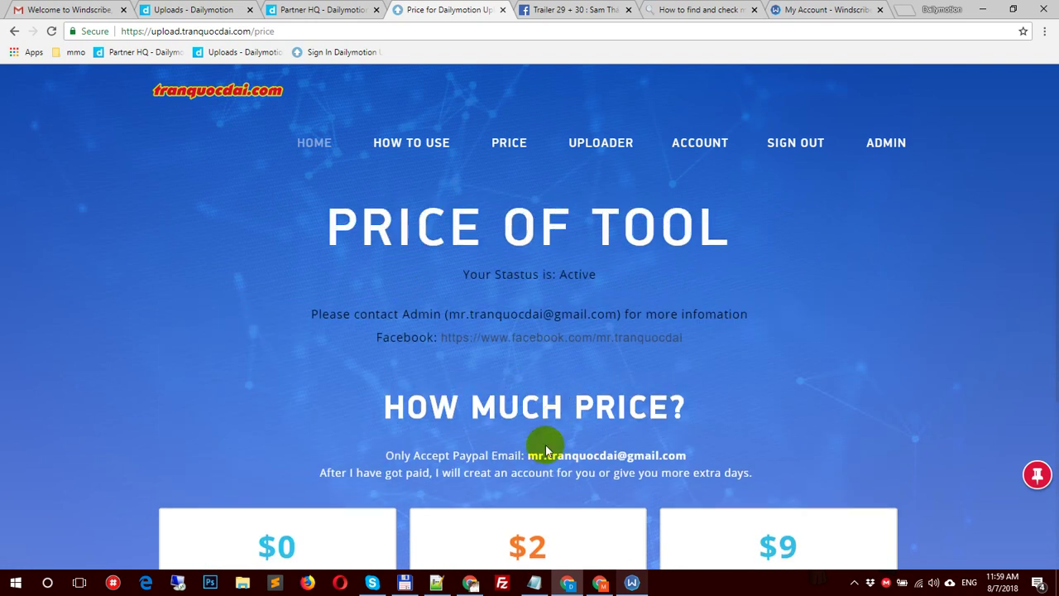
left_click_drag(530, 454, 645, 454)
left_click(635, 386)
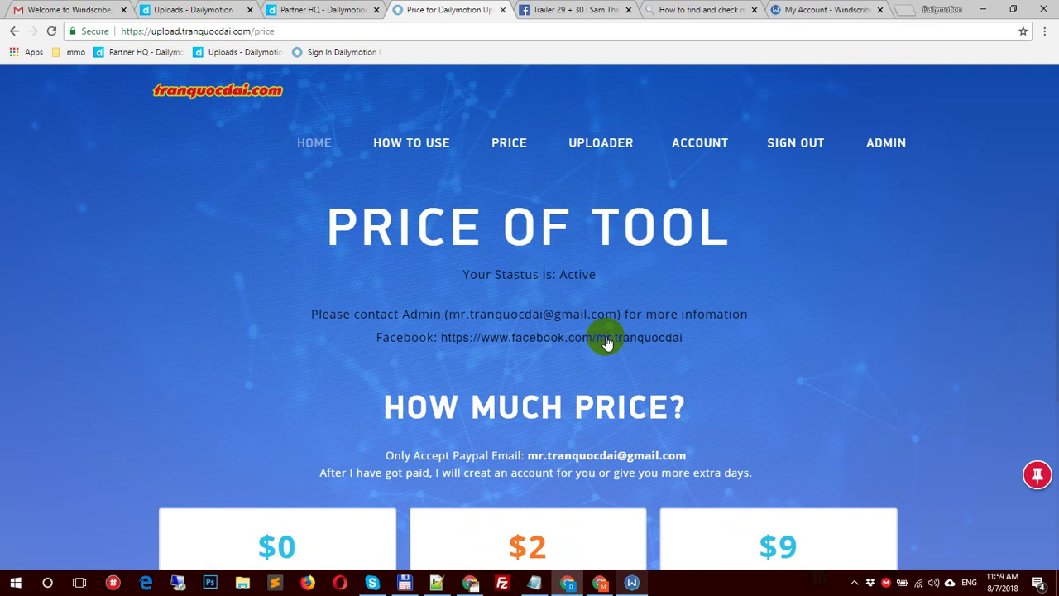